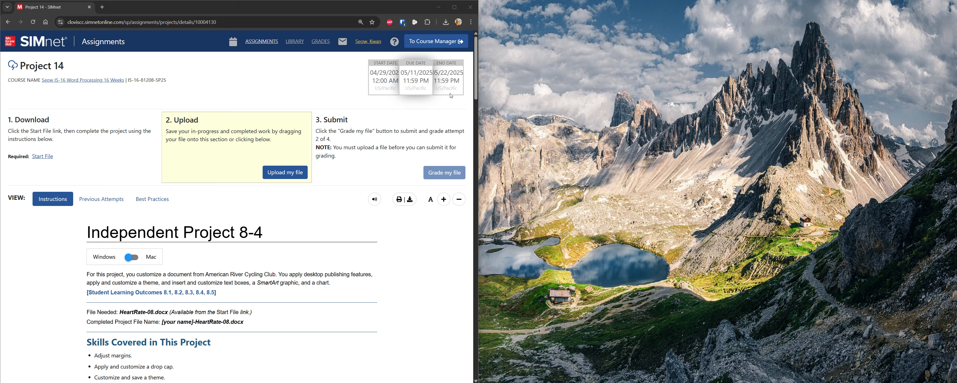
- Review the sample figure in the project instructions and download the start file into the Project 14 folder
{"action": "left_click_drag", "start_coordinate": [473, 82], "coordinate": [469, 319]}
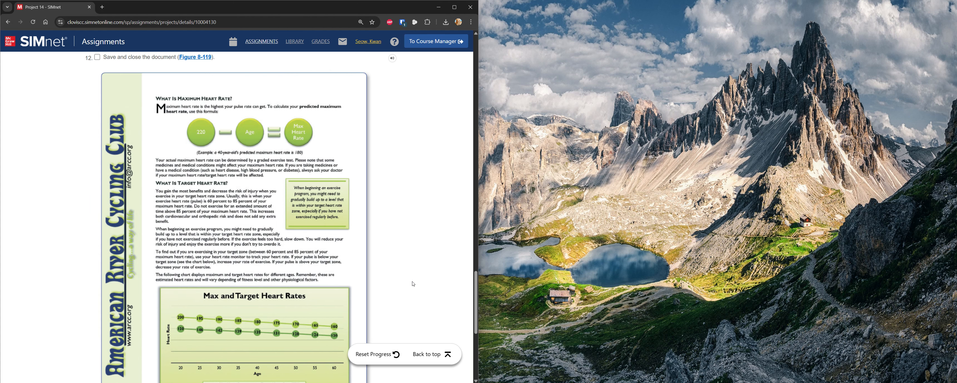
{"action": "scroll", "coordinate": [413, 284], "scroll_direction": "down", "scroll_amount": 2}
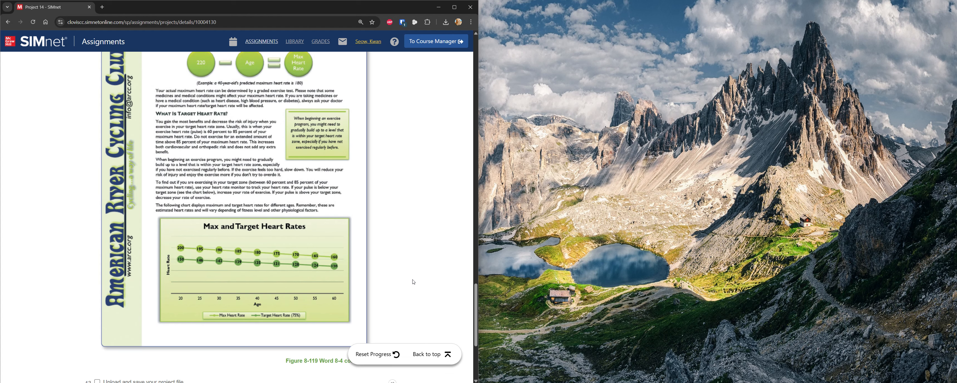
{"action": "scroll", "coordinate": [413, 283], "scroll_direction": "up", "scroll_amount": 1}
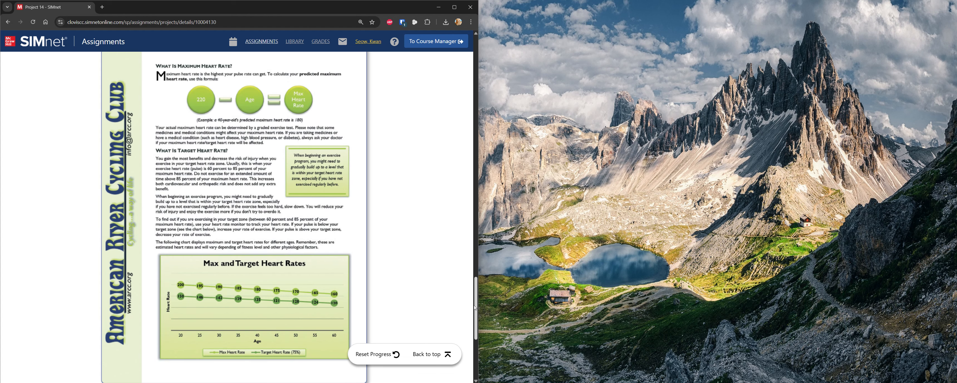
{"action": "left_click", "coordinate": [431, 354]}
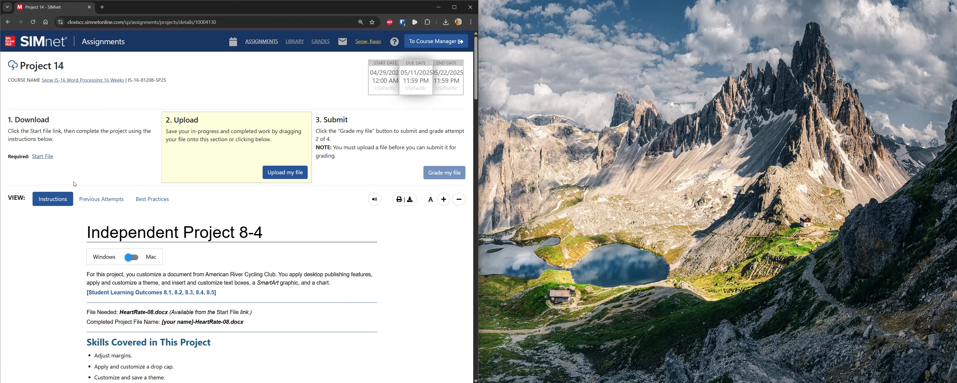
{"action": "left_click", "coordinate": [44, 156]}
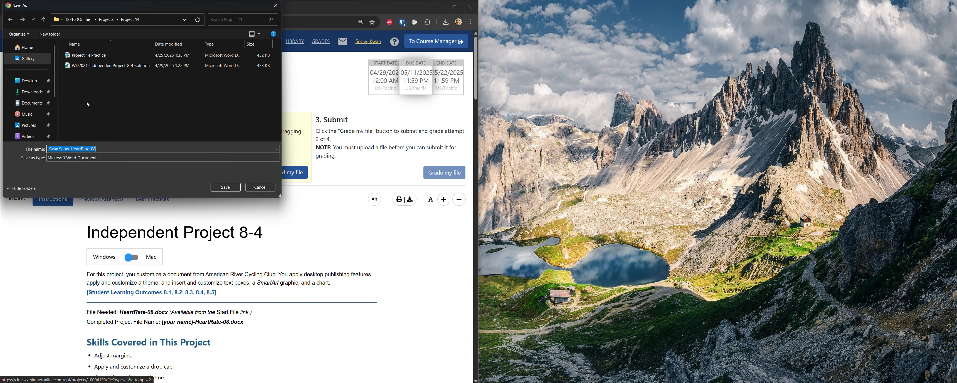
{"action": "left_click", "coordinate": [225, 187]}
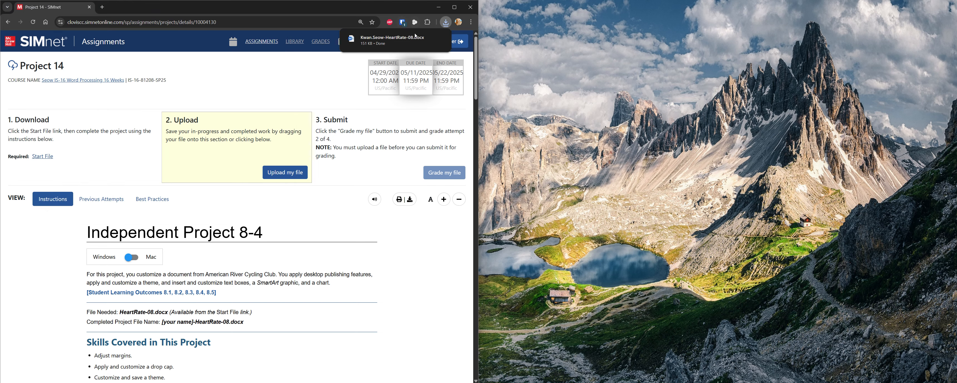
- Open the downloaded HeartRate-08 document for editing and tile its window to the right half of the screen
{"action": "left_click", "coordinate": [389, 39]}
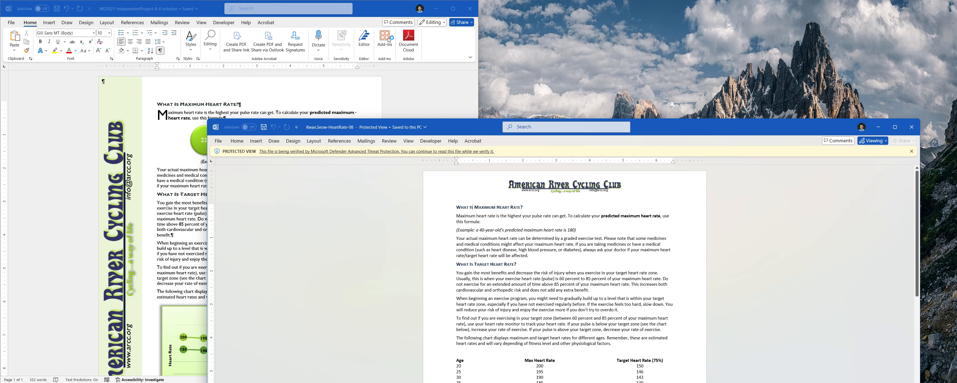
{"action": "left_click_drag", "start_coordinate": [660, 130], "coordinate": [683, 62]}
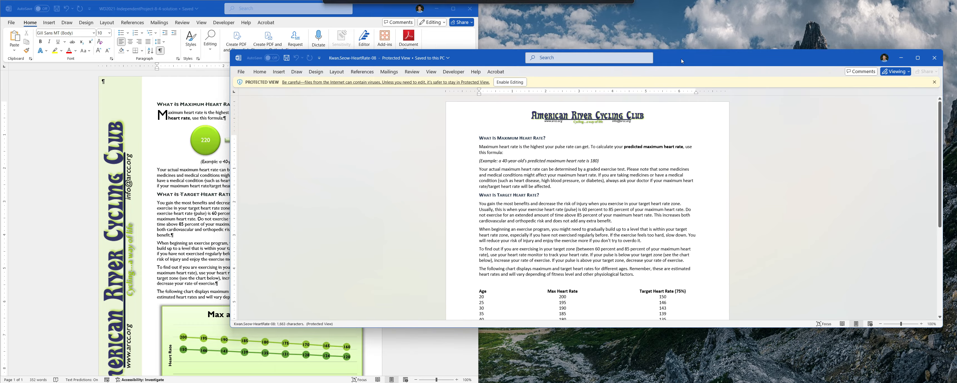
{"action": "left_click", "coordinate": [507, 82]}
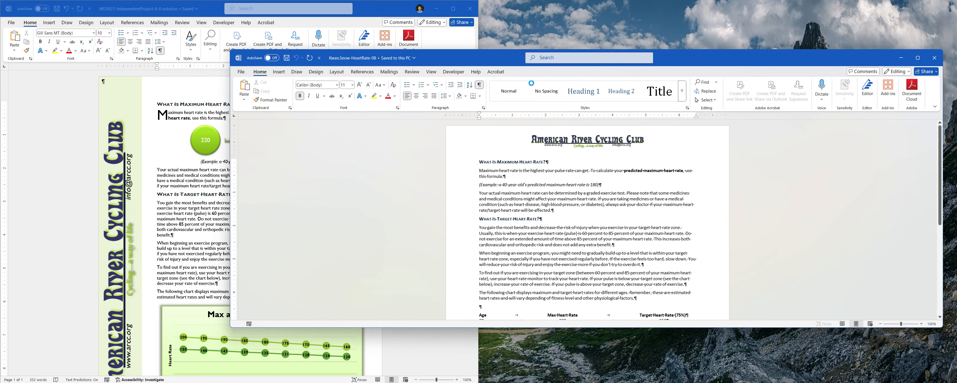
{"action": "key", "text": "super+Right"}
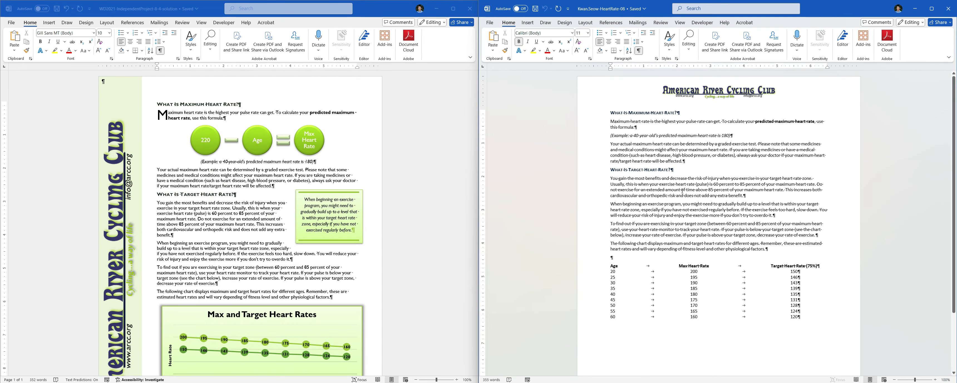
- Switch back to the project instructions in the browser and mark steps 1 and 2 as completed
{"action": "left_click_drag", "start_coordinate": [393, 13], "coordinate": [454, 82]}
{"action": "left_click", "coordinate": [457, 73]}
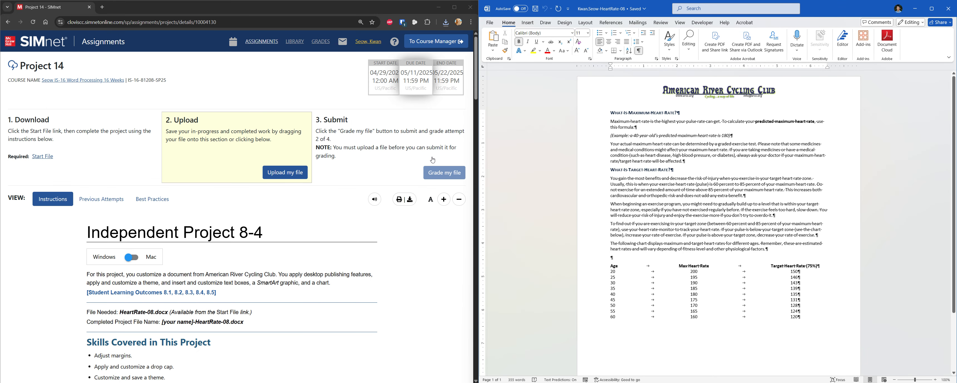
{"action": "scroll", "coordinate": [433, 160], "scroll_direction": "down", "scroll_amount": 3}
{"action": "scroll", "coordinate": [433, 160], "scroll_direction": "down", "scroll_amount": 7}
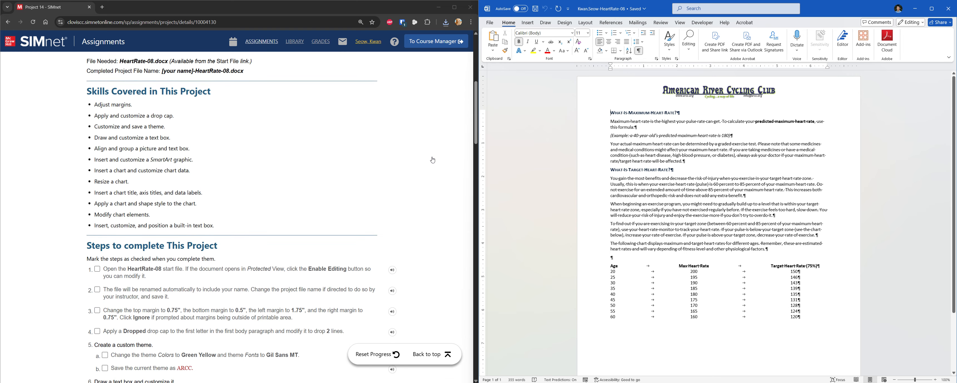
{"action": "left_click", "coordinate": [111, 179]}
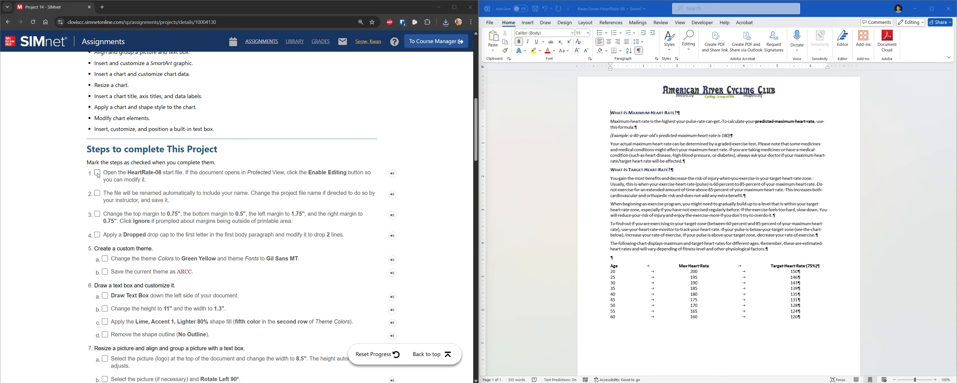
{"action": "left_click", "coordinate": [98, 173]}
{"action": "left_click", "coordinate": [97, 193]}
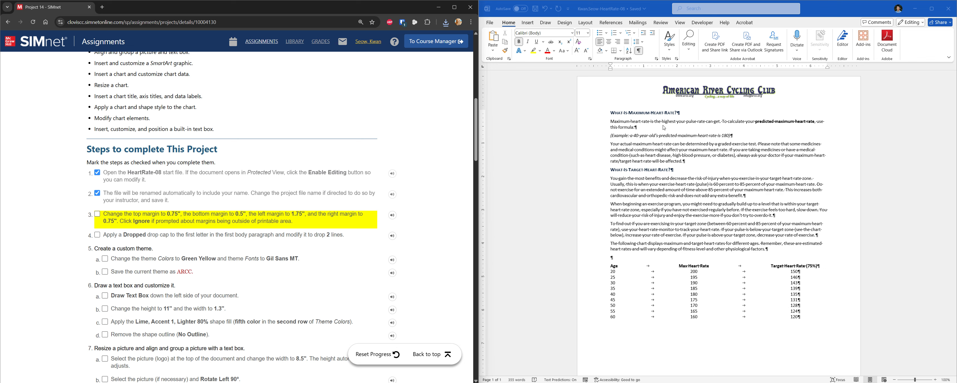
- Set the page margins to top 0.75", bottom 0.5", left 1.75" and right 0.75", and mark instruction step 3 as completed
{"action": "left_click", "coordinate": [585, 22]}
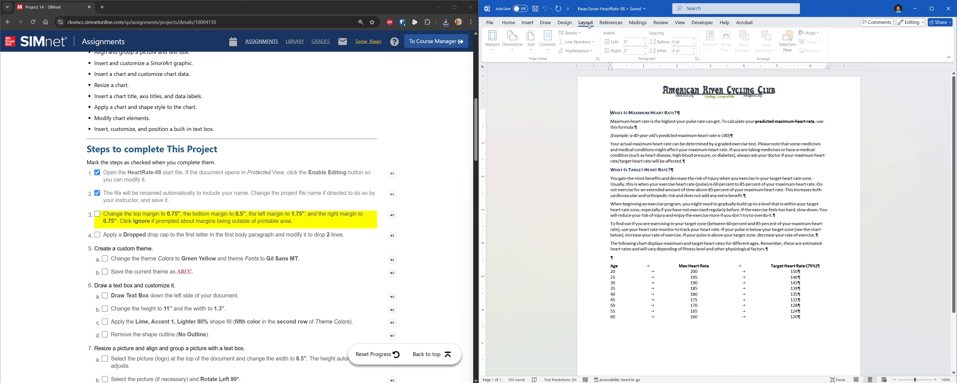
{"action": "left_click", "coordinate": [496, 54]}
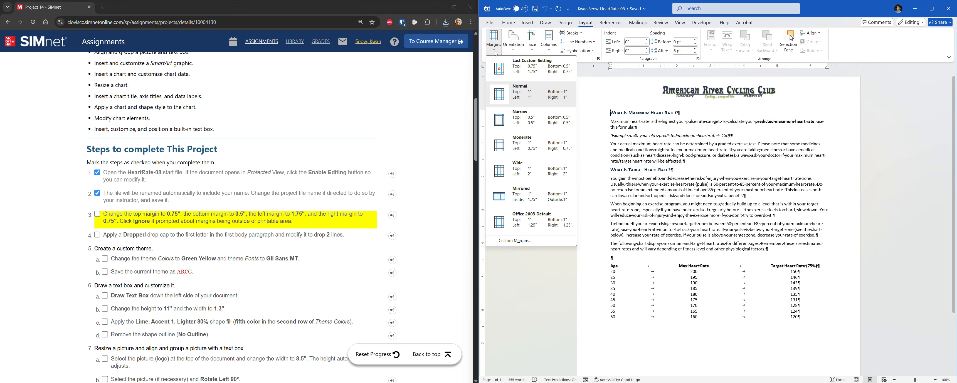
{"action": "left_click", "coordinate": [515, 240]}
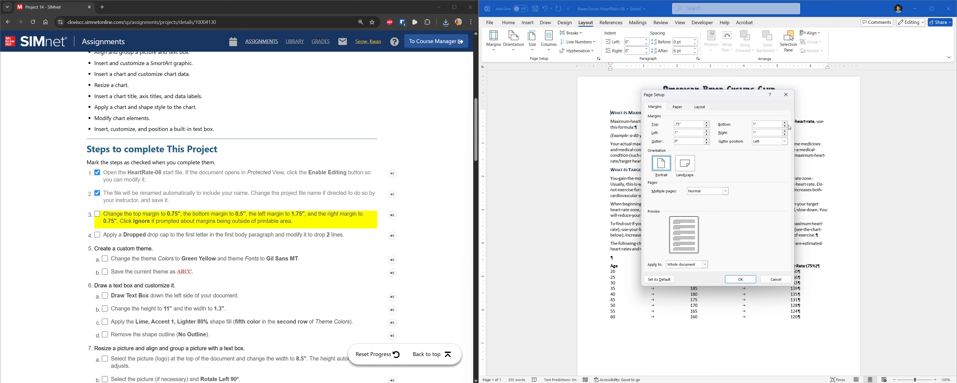
{"action": "left_click", "coordinate": [765, 124]}
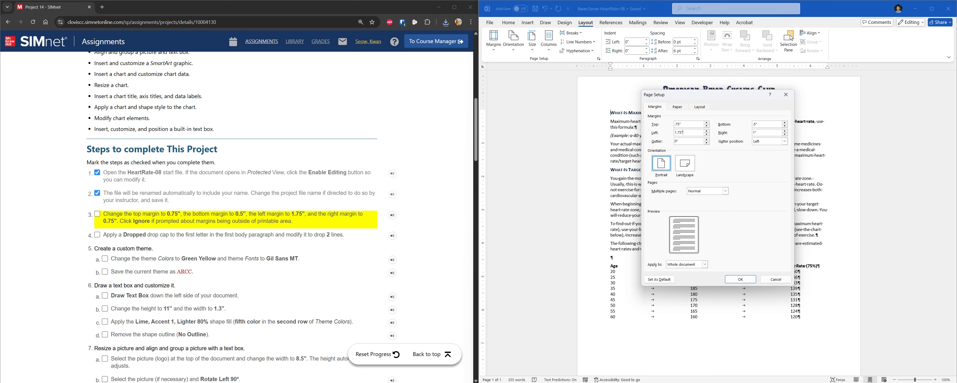
{"action": "key", "text": "Tab"}
{"action": "key", "text": "Return"}
{"action": "left_click", "coordinate": [250, 222]}
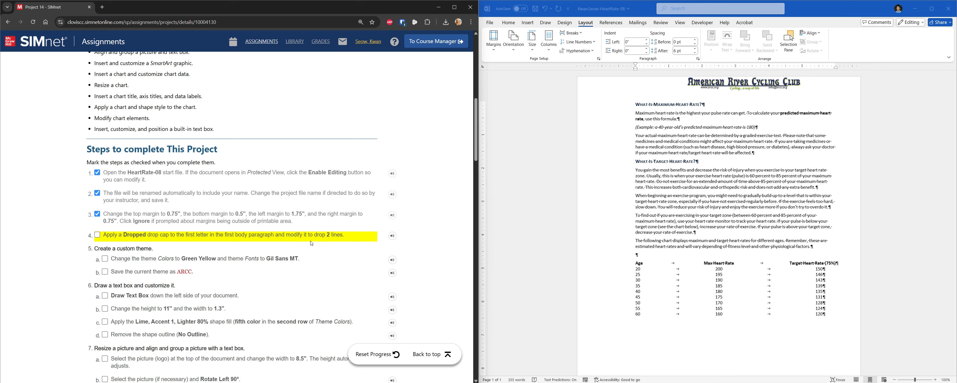
- Apply a Dropped drop cap of 2 lines to the first letter of the first body paragraph
{"action": "left_click", "coordinate": [646, 111]}
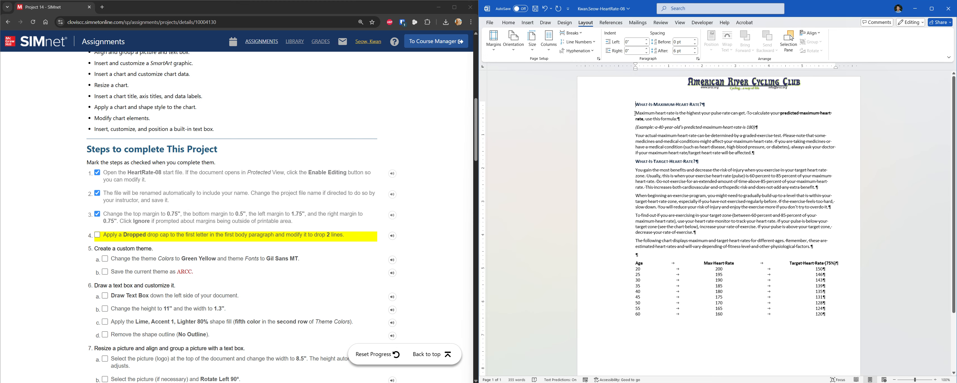
{"action": "left_click_drag", "start_coordinate": [635, 113], "coordinate": [683, 120]}
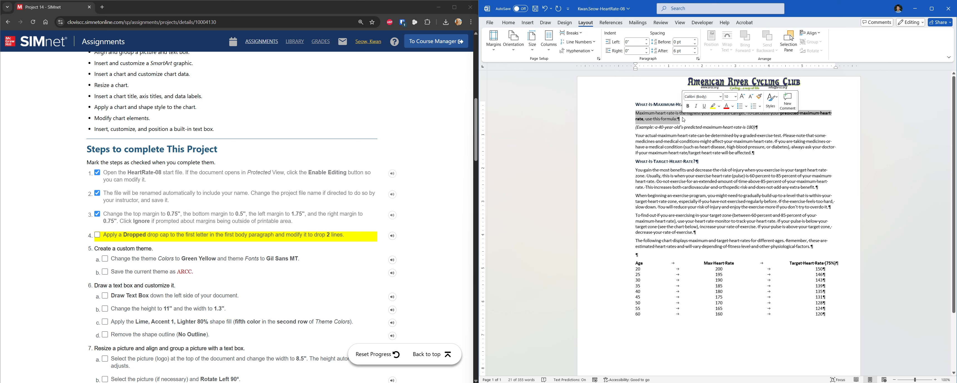
{"action": "key", "text": "alt+q"}
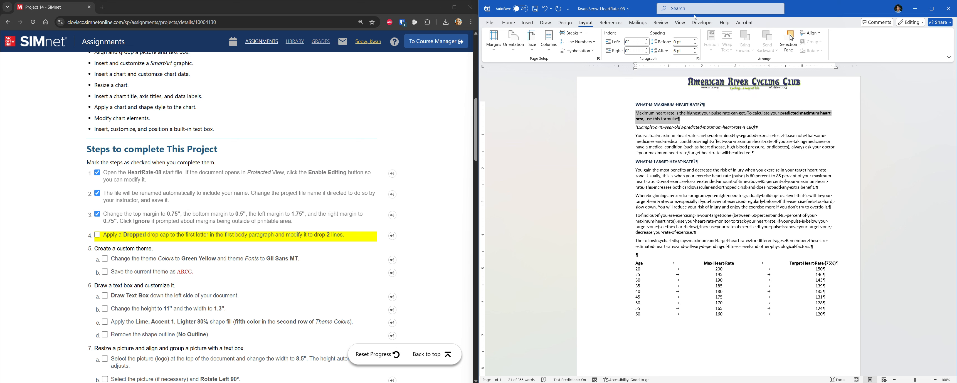
{"action": "type", "text": "drop"}
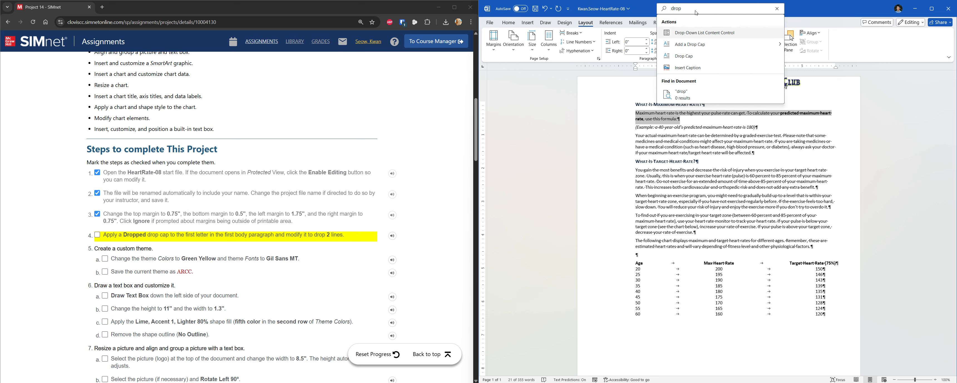
{"action": "key", "text": "BackSpace"}
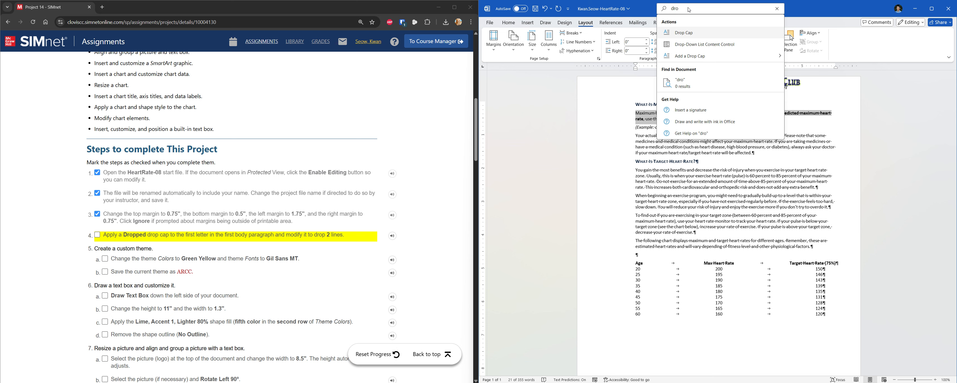
{"action": "left_click", "coordinate": [688, 37]}
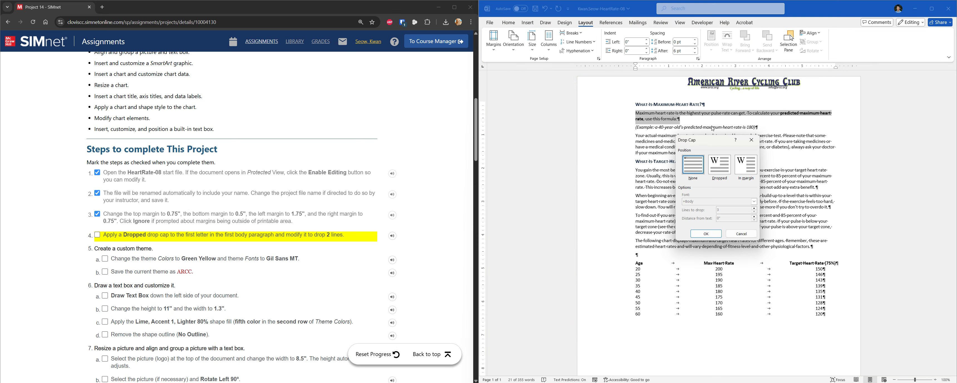
{"action": "left_click", "coordinate": [715, 166]}
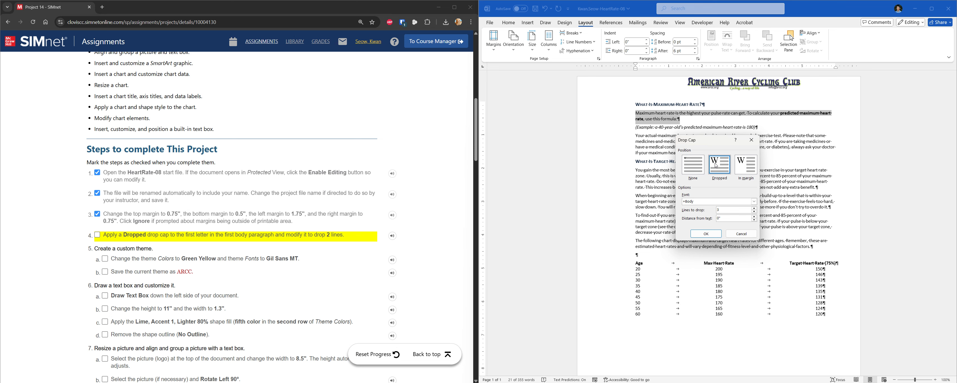
{"action": "left_click", "coordinate": [754, 212]}
{"action": "left_click", "coordinate": [706, 234]}
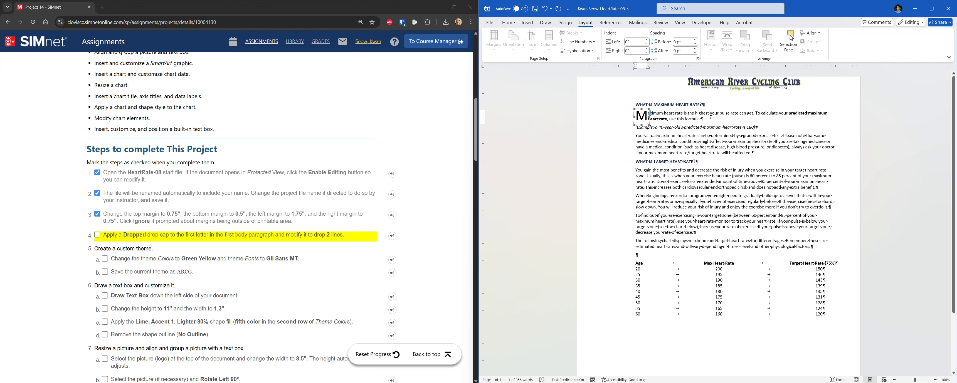
{"action": "left_click", "coordinate": [711, 118]}
- Compare the drop cap with the sample figure in the instructions and mark step 4 as completed
{"action": "left_click_drag", "start_coordinate": [476, 156], "coordinate": [477, 320]}
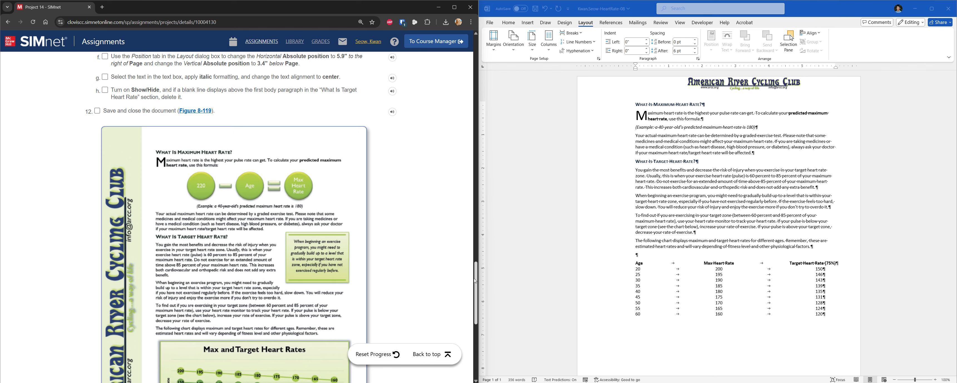
{"action": "left_click_drag", "start_coordinate": [476, 297], "coordinate": [476, 135]}
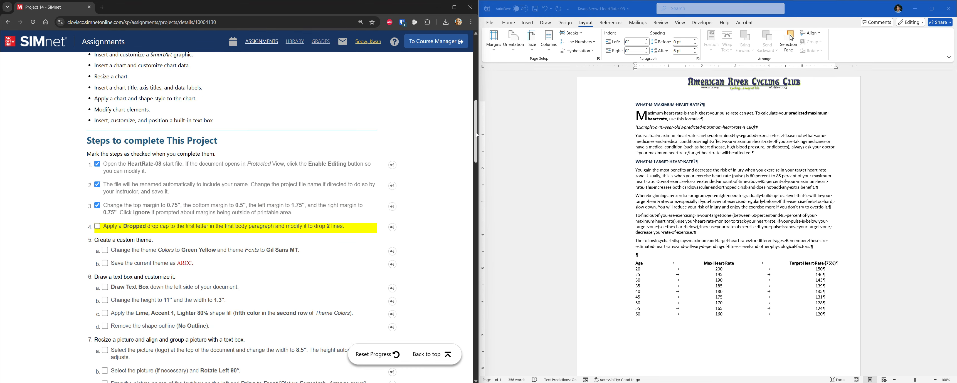
{"action": "left_click", "coordinate": [97, 226]}
- Change the document's theme colors to Green Yellow
{"action": "scroll", "coordinate": [196, 229], "scroll_direction": "down", "scroll_amount": 2}
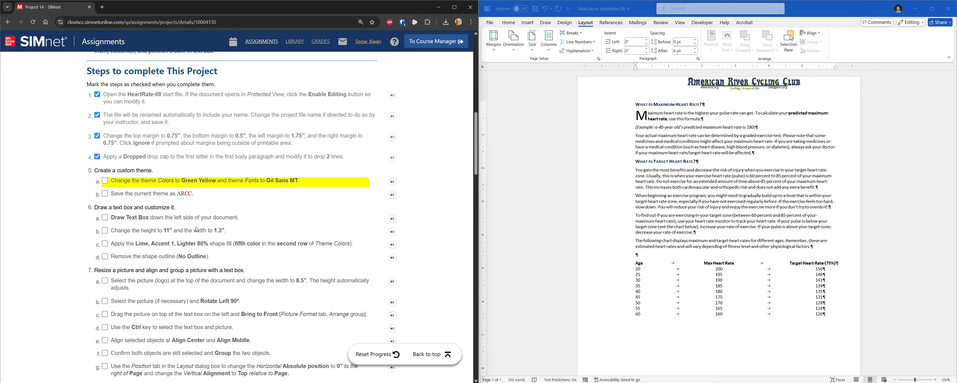
{"action": "scroll", "coordinate": [196, 230], "scroll_direction": "down", "scroll_amount": 2}
{"action": "scroll", "coordinate": [196, 229], "scroll_direction": "up", "scroll_amount": 2}
{"action": "left_click", "coordinate": [694, 131]}
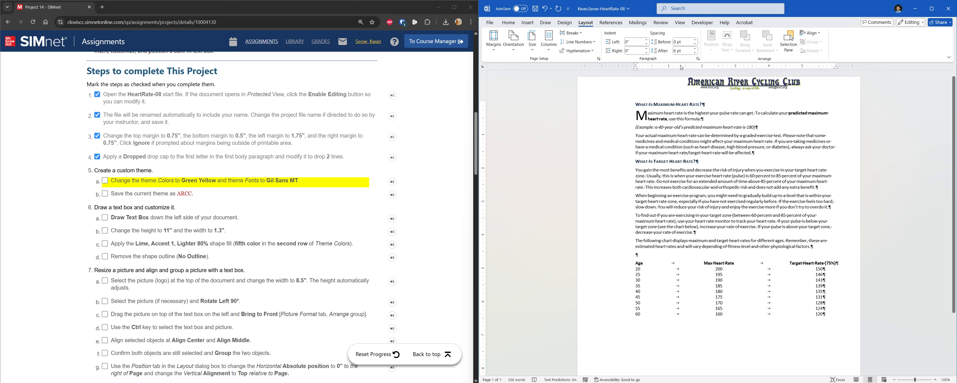
{"action": "left_click", "coordinate": [564, 23]}
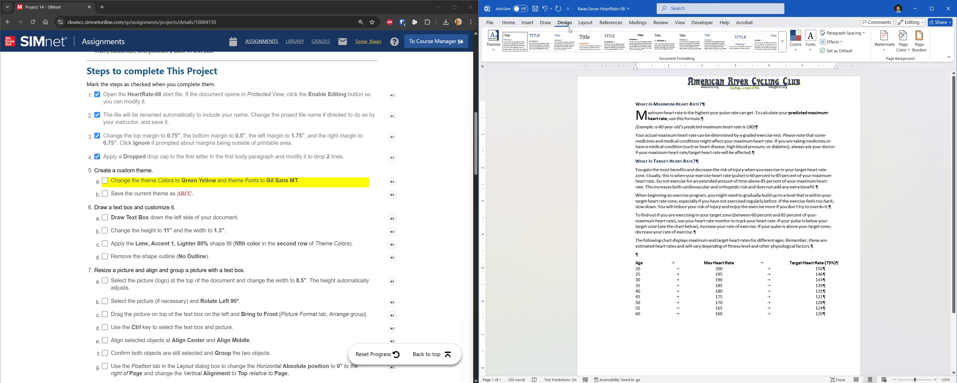
{"action": "left_click", "coordinate": [797, 44]}
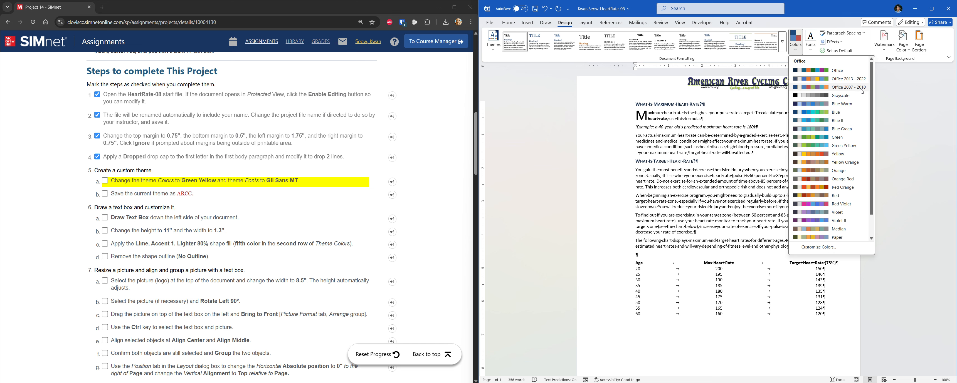
{"action": "left_click", "coordinate": [839, 145]}
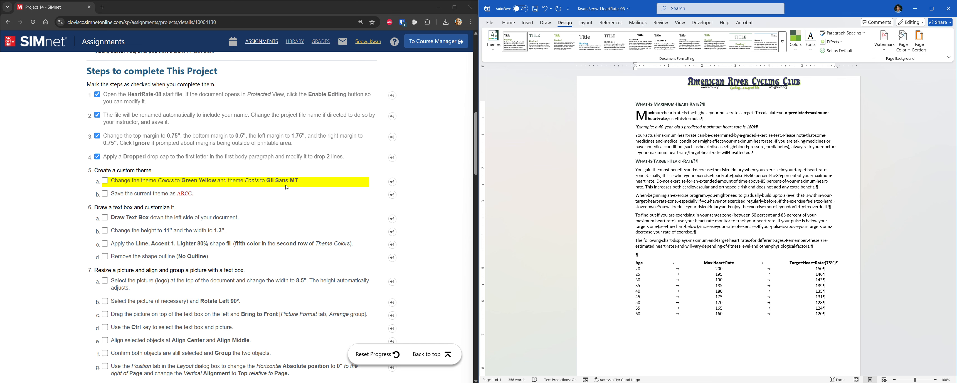
- Change the document's theme fonts to Gill Sans MT
{"action": "left_click", "coordinate": [810, 47]}
{"action": "left_click_drag", "start_coordinate": [883, 96], "coordinate": [890, 250]}
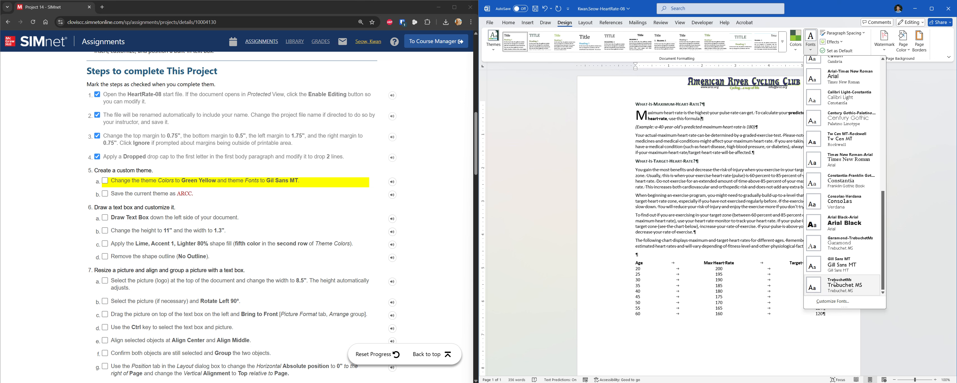
{"action": "left_click", "coordinate": [850, 267]}
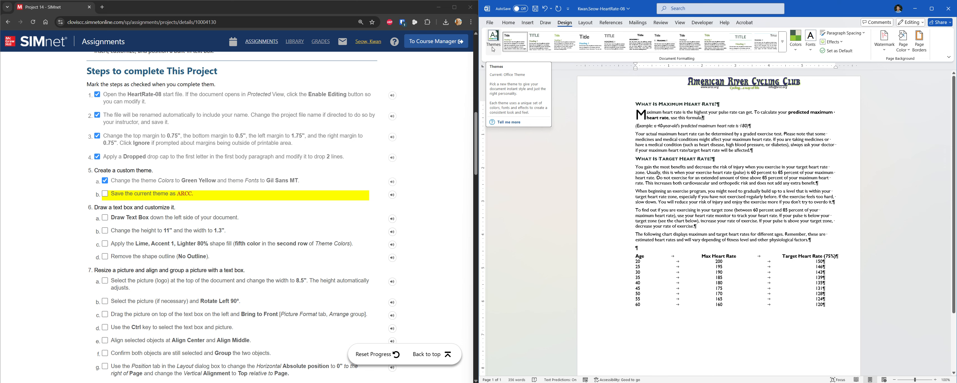
- Save the current theme as ARCC, replacing the existing theme file, and mark instruction step 5b as completed
{"action": "left_click", "coordinate": [493, 48]}
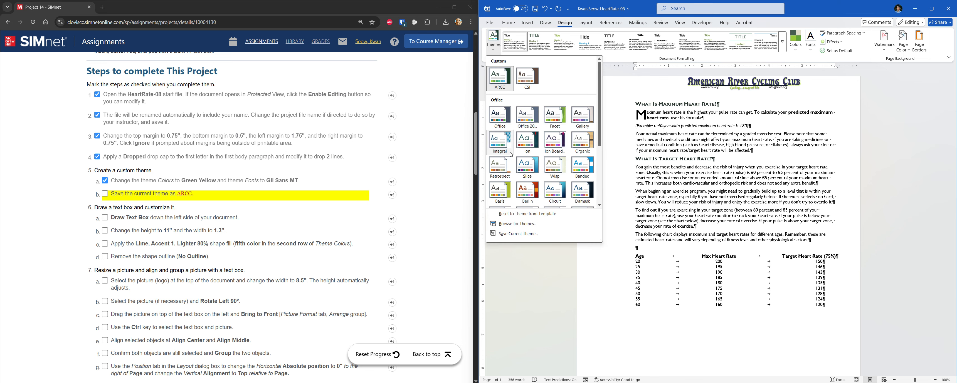
{"action": "left_click", "coordinate": [516, 234]}
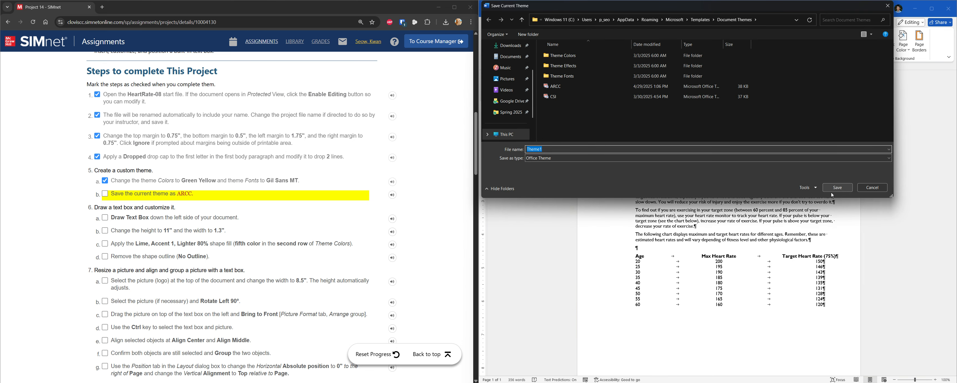
{"action": "left_click", "coordinate": [559, 86]}
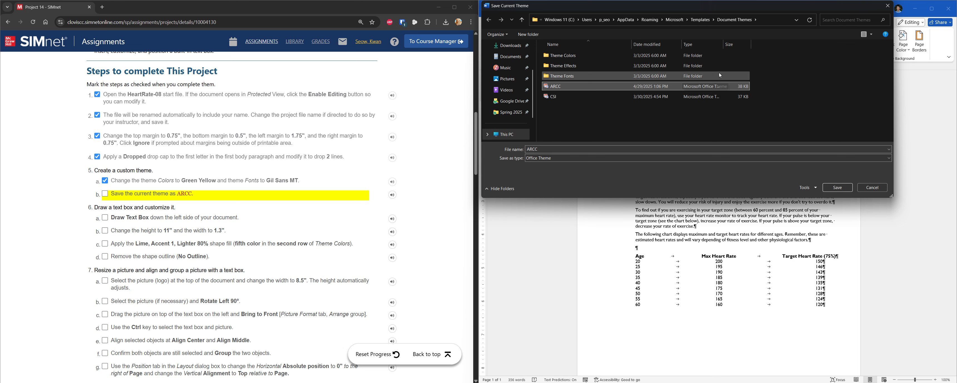
{"action": "left_click", "coordinate": [837, 187]}
{"action": "left_click", "coordinate": [520, 201]}
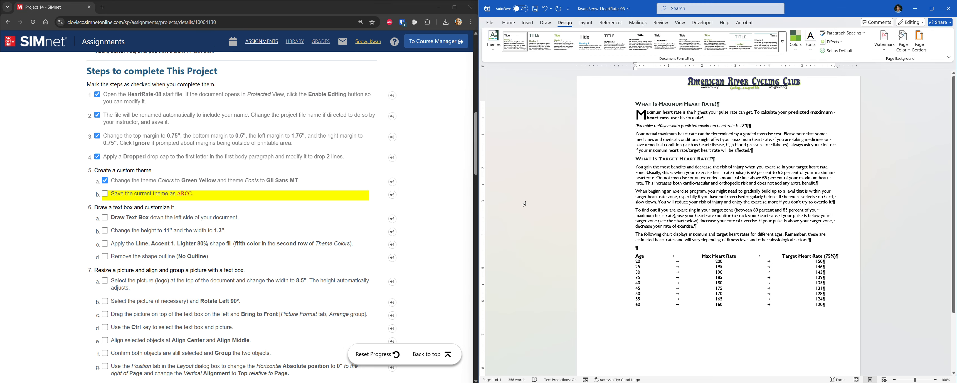
{"action": "left_click", "coordinate": [160, 197]}
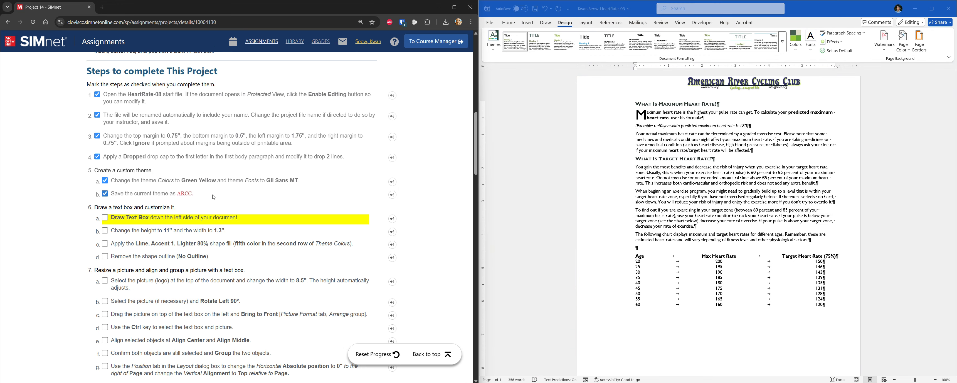
- Draw a text box about 7.91" high and 0.89" wide down the page's left margin, and mark instruction step 6a as completed
{"action": "scroll", "coordinate": [213, 197], "scroll_direction": "down", "scroll_amount": 3}
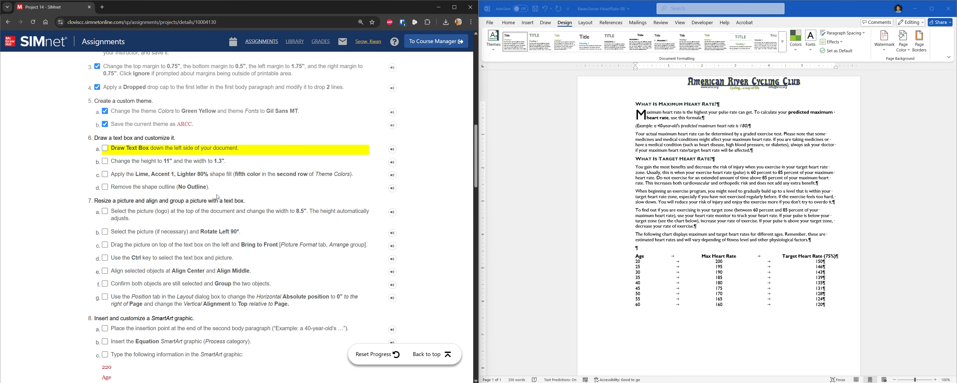
{"action": "left_click_drag", "start_coordinate": [481, 177], "coordinate": [469, 315]}
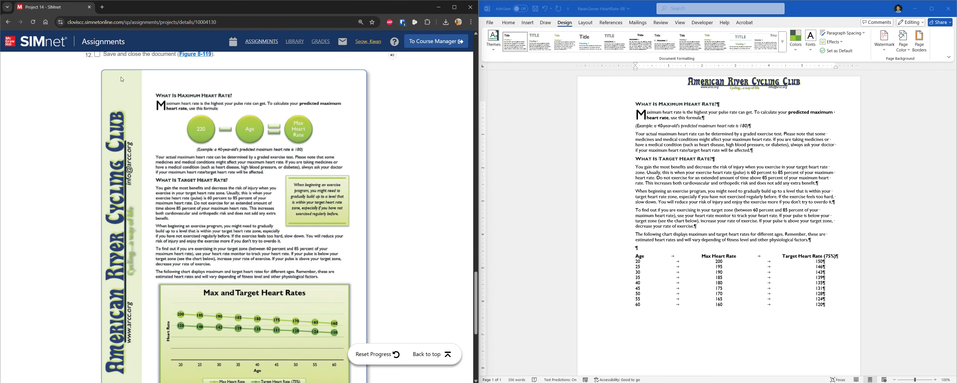
{"action": "left_click_drag", "start_coordinate": [476, 293], "coordinate": [476, 134]}
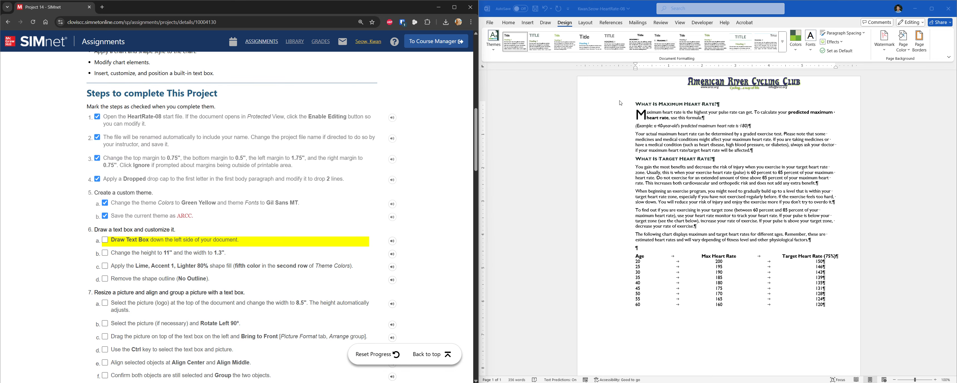
{"action": "left_click", "coordinate": [537, 24]}
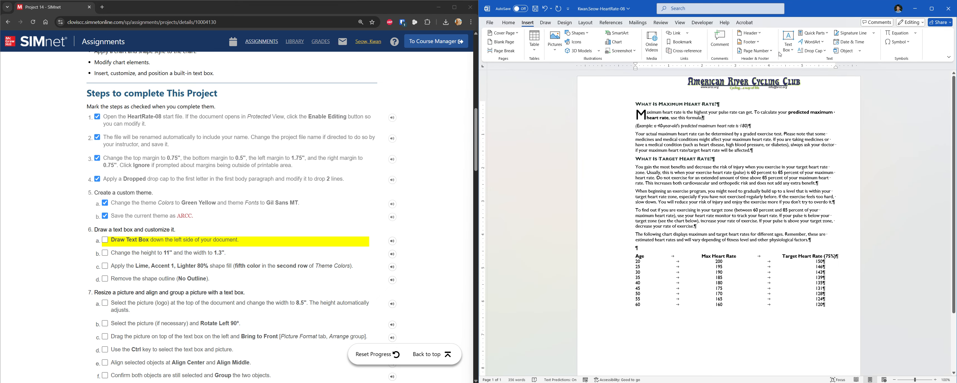
{"action": "left_click", "coordinate": [788, 47]}
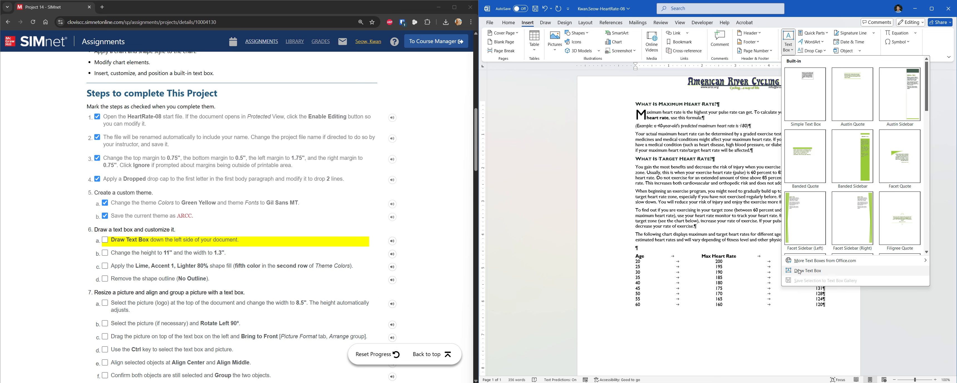
{"action": "left_click", "coordinate": [817, 272]}
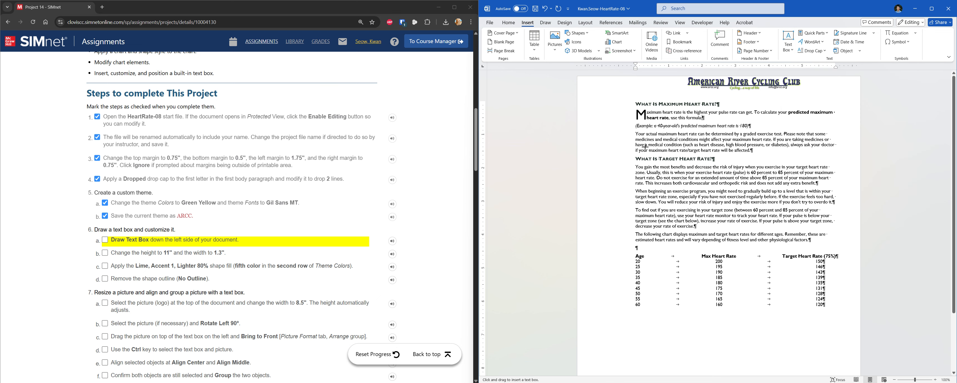
{"action": "left_click_drag", "start_coordinate": [591, 102], "coordinate": [621, 366]}
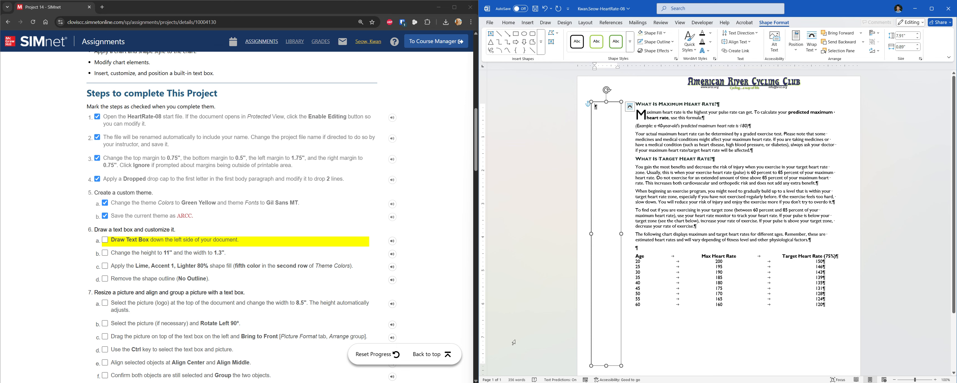
{"action": "left_click", "coordinate": [106, 241]}
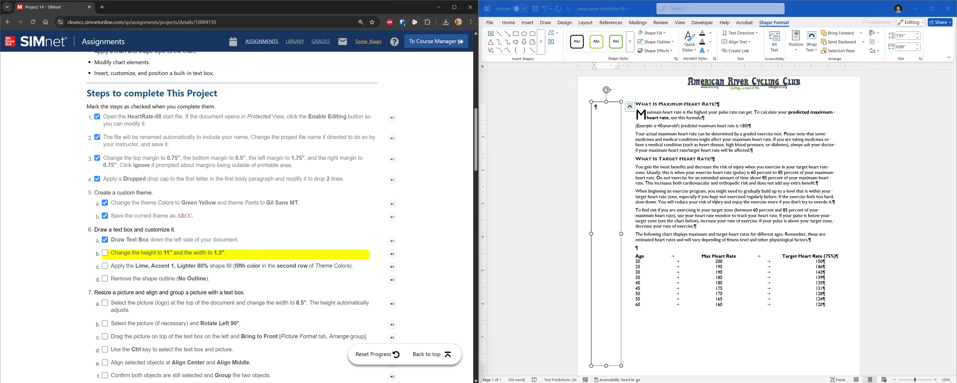
- Set the text box's height to 11" and width to 1.3", and mark instruction step 6b as completed
{"action": "left_click", "coordinate": [913, 35]}
{"action": "left_click_drag", "start_coordinate": [912, 34], "coordinate": [891, 40]}
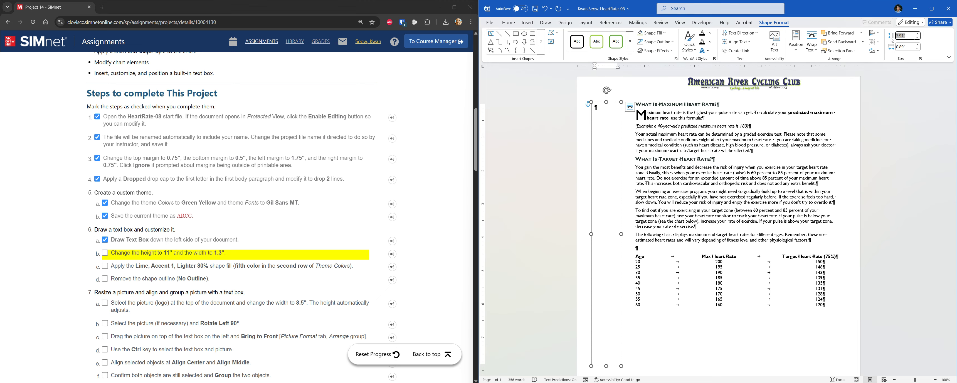
{"action": "type", "text": "11"}
{"action": "key", "text": "Tab"}
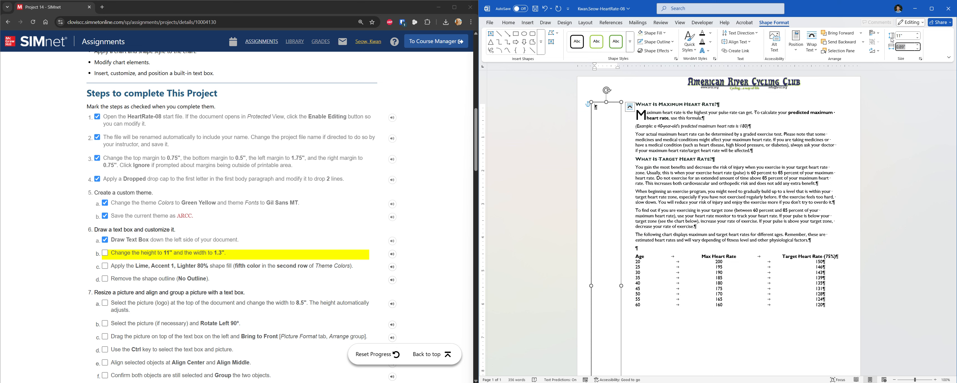
{"action": "type", "text": "1"}
{"action": "key", "text": "Tab"}
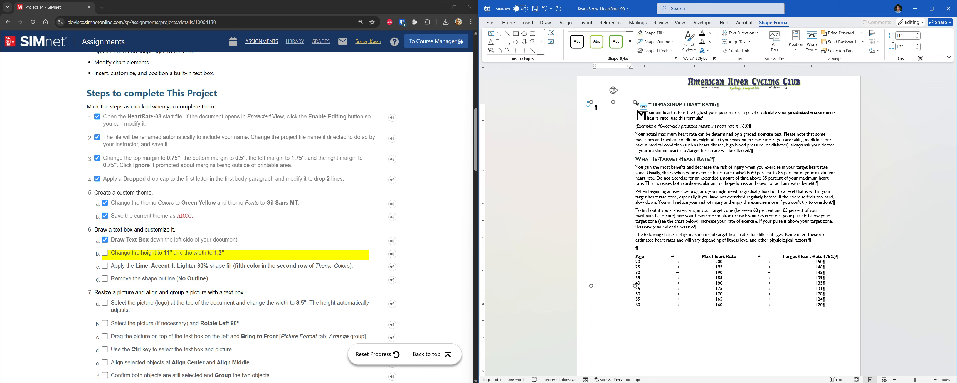
{"action": "scroll", "coordinate": [740, 196], "scroll_direction": "down", "scroll_amount": 4}
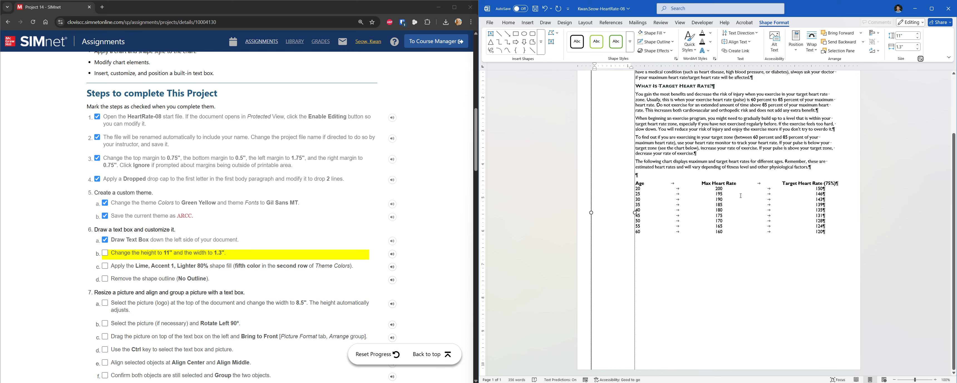
{"action": "scroll", "coordinate": [740, 195], "scroll_direction": "up", "scroll_amount": 3}
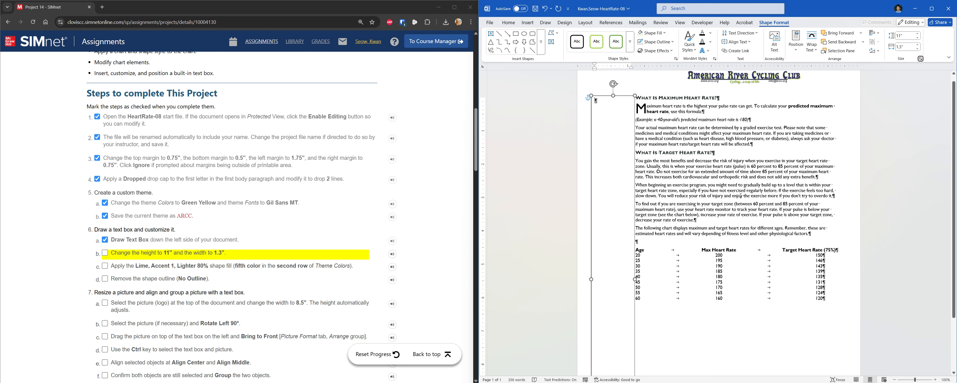
{"action": "left_click", "coordinate": [164, 255]}
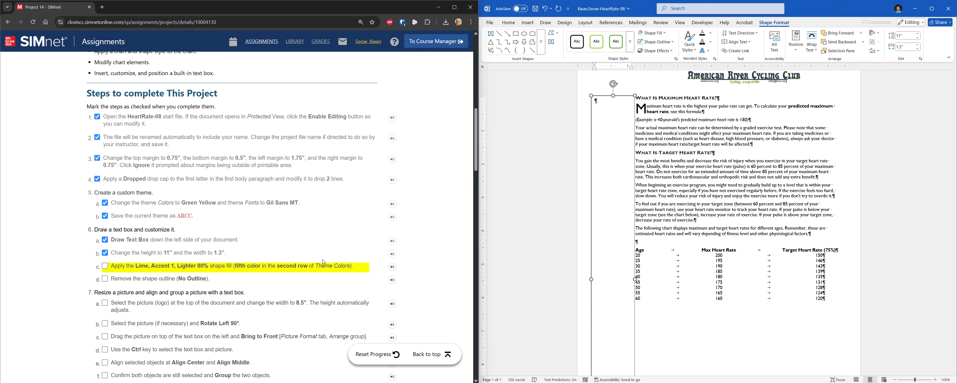
- Fill the text box with Lime, Accent 1, Lighter 80%, and mark instruction step 6c as completed
{"action": "left_click", "coordinate": [665, 33]}
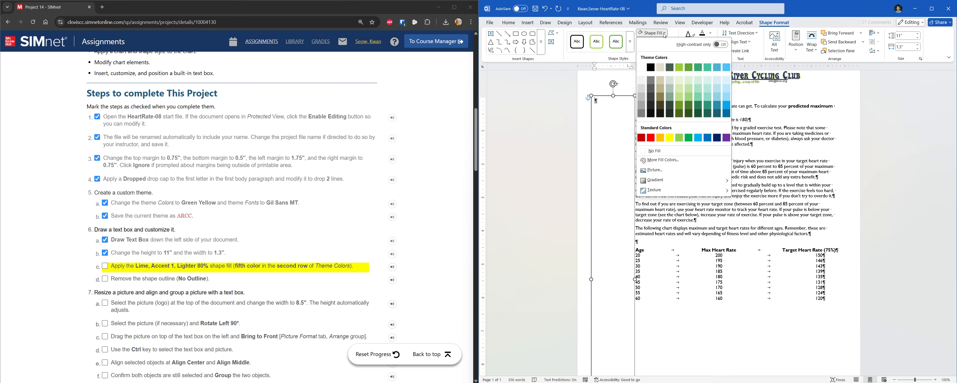
{"action": "left_click", "coordinate": [680, 81]}
{"action": "left_click", "coordinate": [105, 266]}
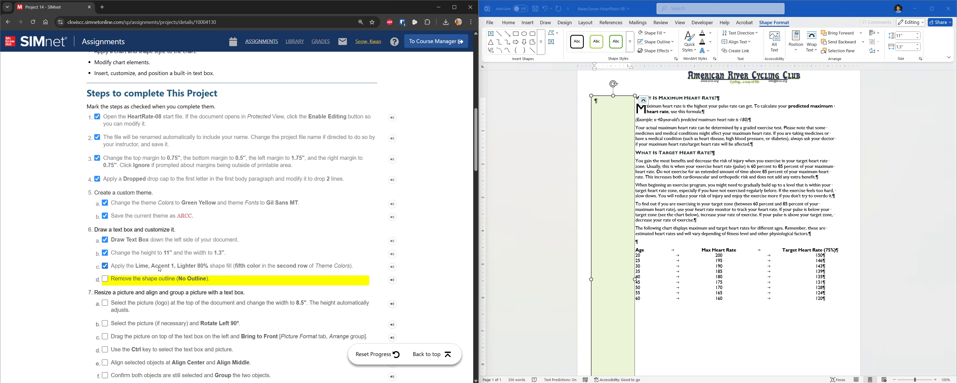
- Remove the text box's shape outline and mark instruction step 6d as completed
{"action": "left_click", "coordinate": [655, 42]}
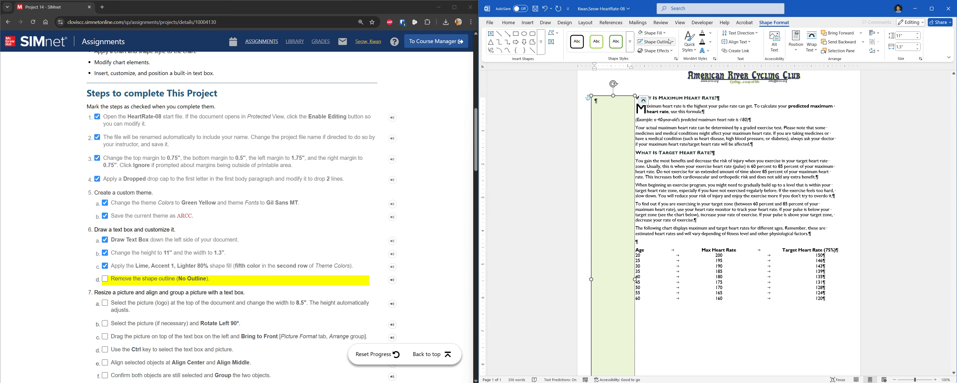
{"action": "left_click", "coordinate": [656, 162]}
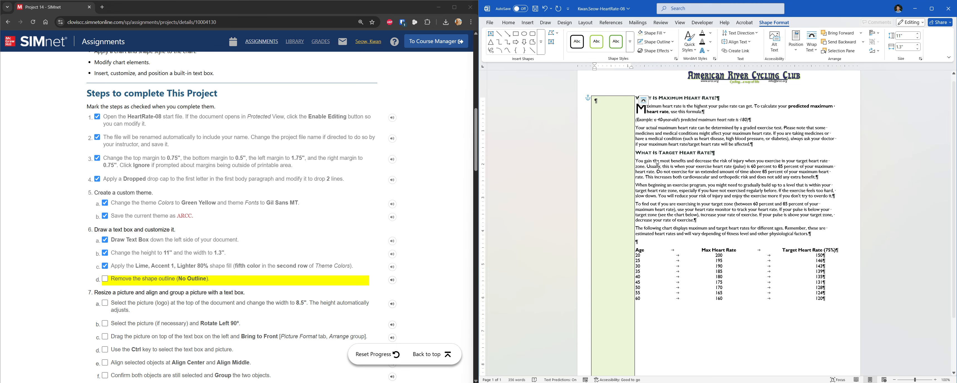
{"action": "left_click", "coordinate": [136, 280]}
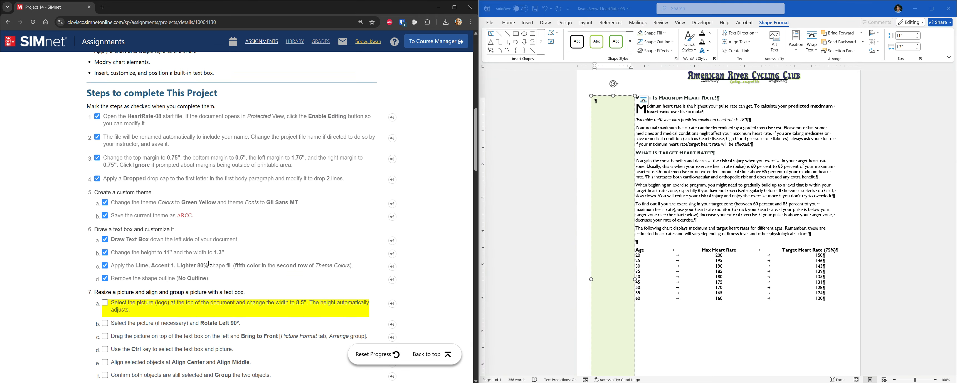
- Set the width of the American River Cycling Club logo picture to 8.5" and mark instruction step 7a as completed
{"action": "scroll", "coordinate": [206, 262], "scroll_direction": "down", "scroll_amount": 3}
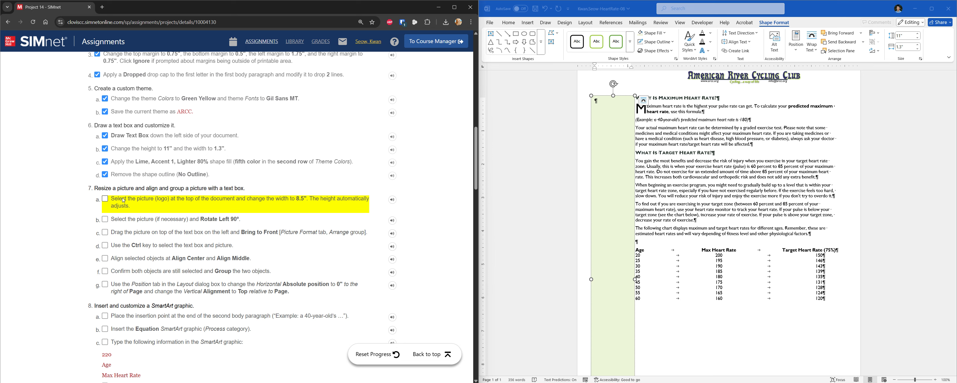
{"action": "scroll", "coordinate": [137, 201], "scroll_direction": "up", "scroll_amount": 1}
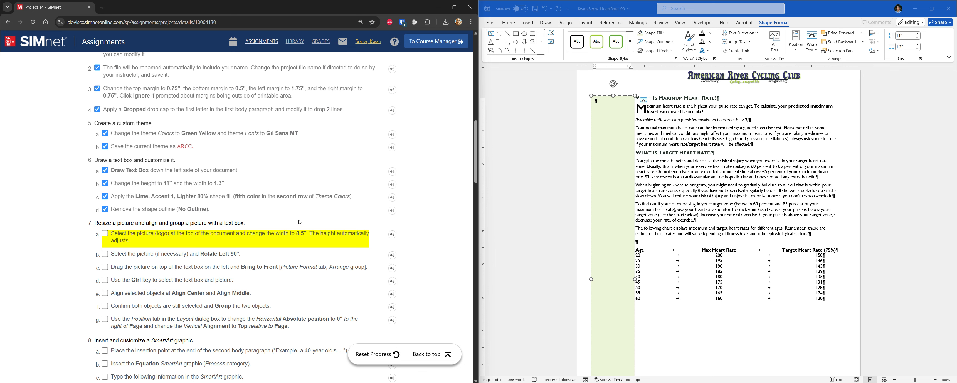
{"action": "scroll", "coordinate": [747, 148], "scroll_direction": "up", "scroll_amount": 1}
{"action": "left_click", "coordinate": [756, 84]}
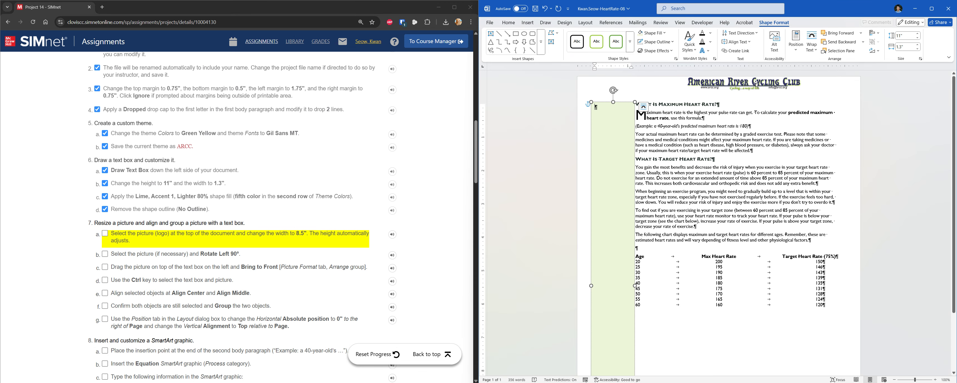
{"action": "left_click_drag", "start_coordinate": [476, 177], "coordinate": [464, 322]}
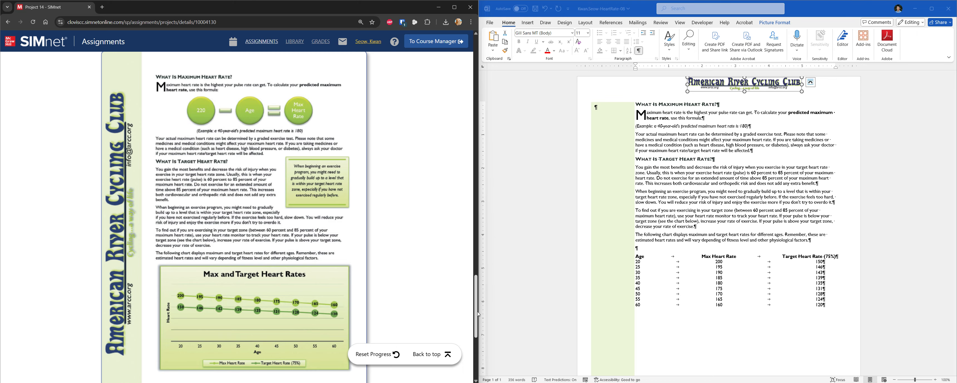
{"action": "left_click_drag", "start_coordinate": [476, 306], "coordinate": [481, 164]}
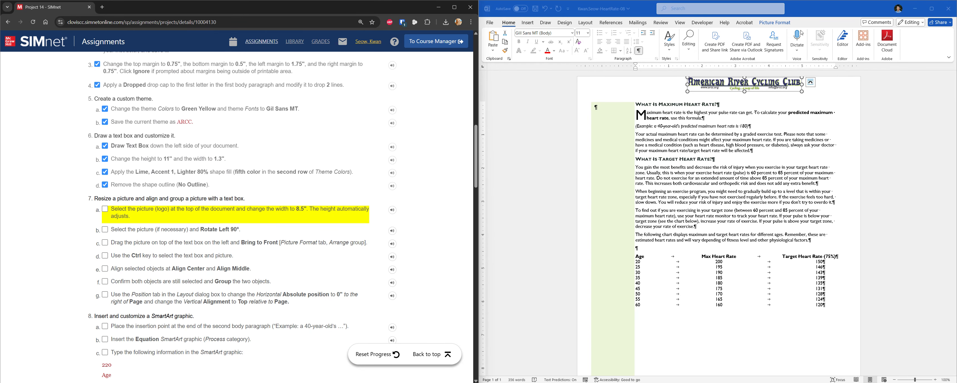
{"action": "left_click", "coordinate": [776, 22]}
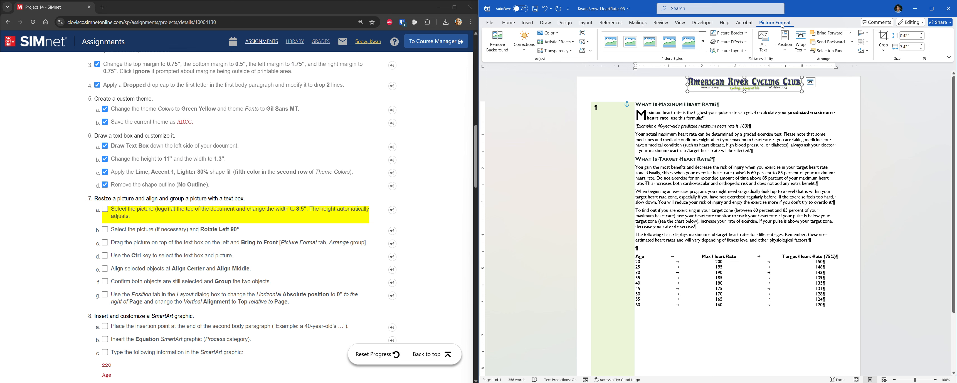
{"action": "left_click", "coordinate": [911, 47]}
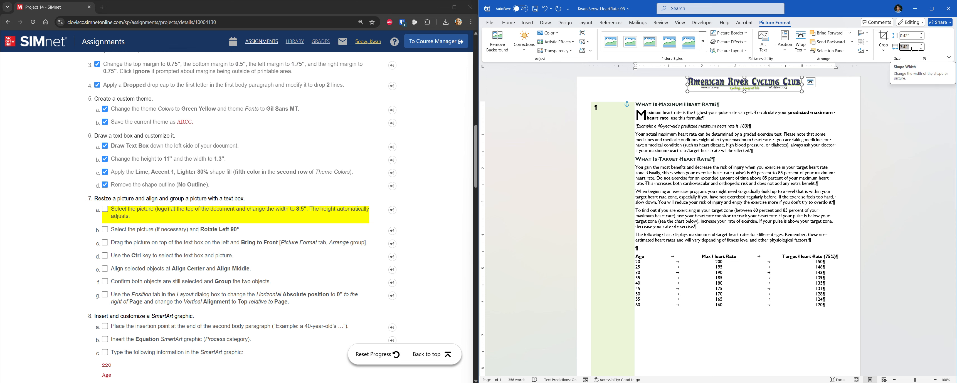
{"action": "type", "text": "8.5"}
{"action": "key", "text": "Return"}
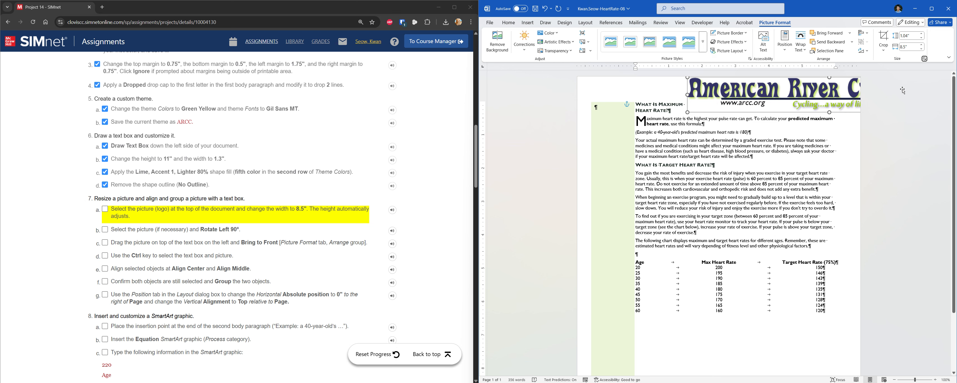
{"action": "left_click", "coordinate": [106, 210]}
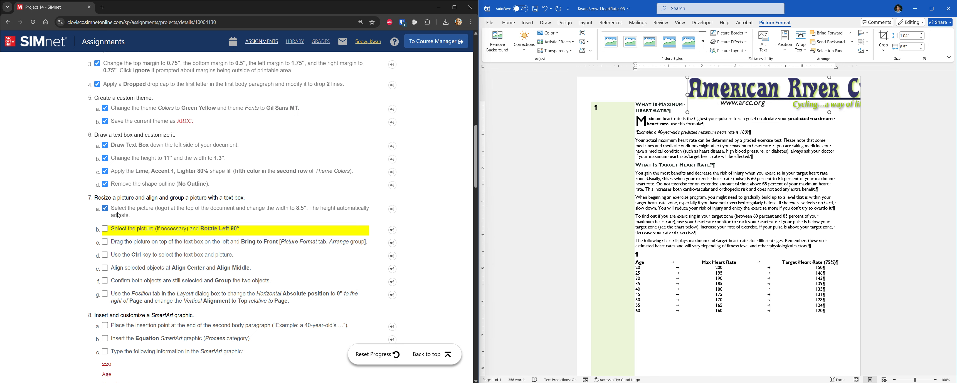
- Rotate the American River Cycling Club logo left 90° and mark instruction step 7b as completed
{"action": "scroll", "coordinate": [143, 219], "scroll_direction": "down", "scroll_amount": 1}
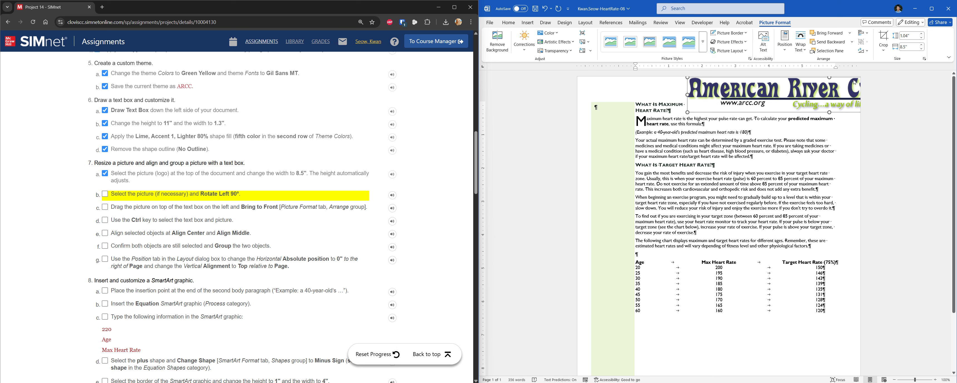
{"action": "left_click", "coordinate": [867, 53]}
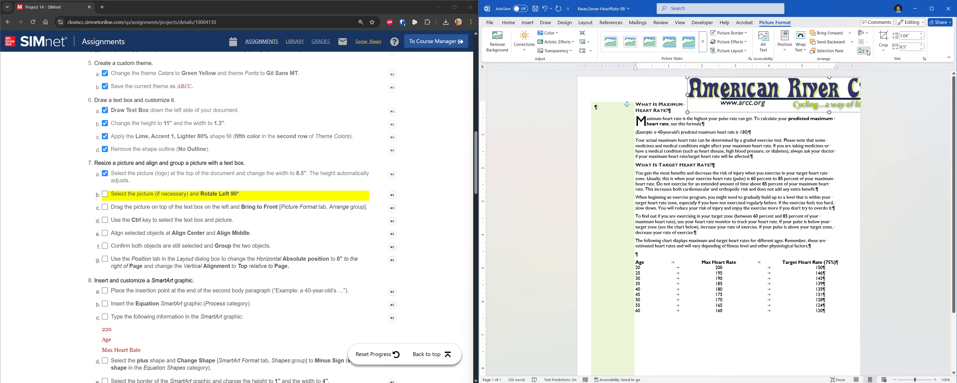
{"action": "left_click", "coordinate": [868, 54]}
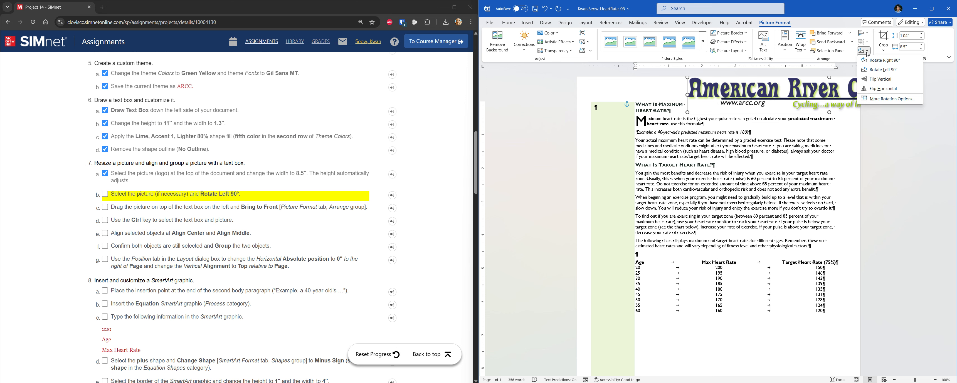
{"action": "left_click", "coordinate": [876, 70]}
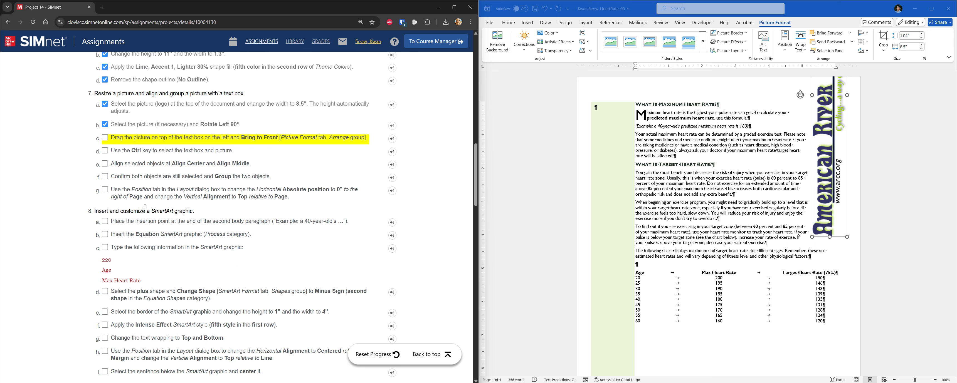
- Move the rotated logo onto the green text box, bring it to the front, and mark instruction step 7c as completed
{"action": "scroll", "coordinate": [199, 145], "scroll_direction": "down", "scroll_amount": 1}
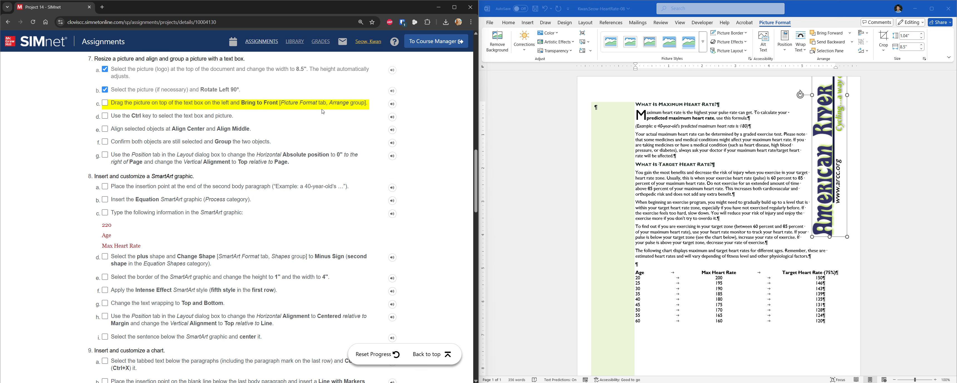
{"action": "scroll", "coordinate": [323, 112], "scroll_direction": "down", "scroll_amount": 1}
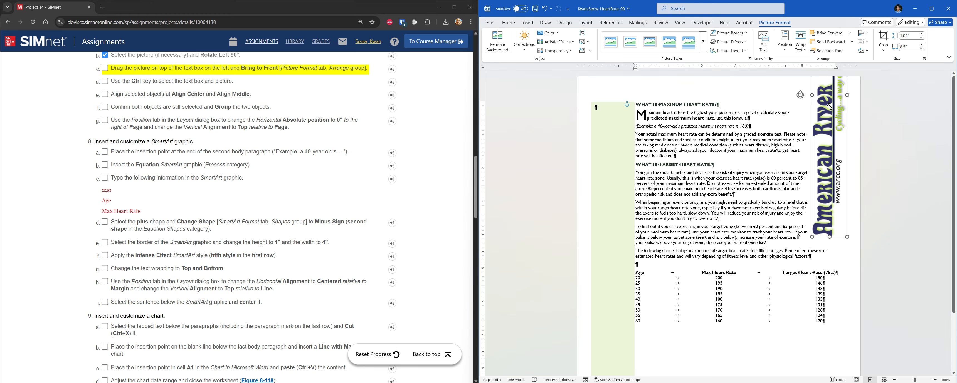
{"action": "left_click_drag", "start_coordinate": [828, 107], "coordinate": [609, 265]}
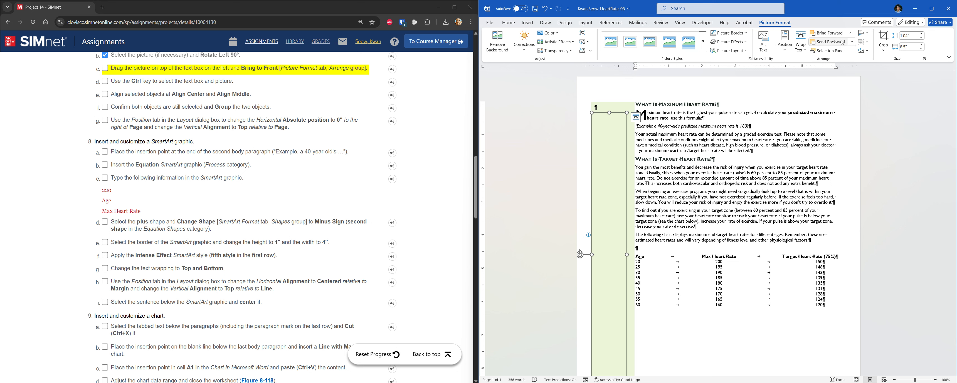
{"action": "left_click", "coordinate": [851, 34]}
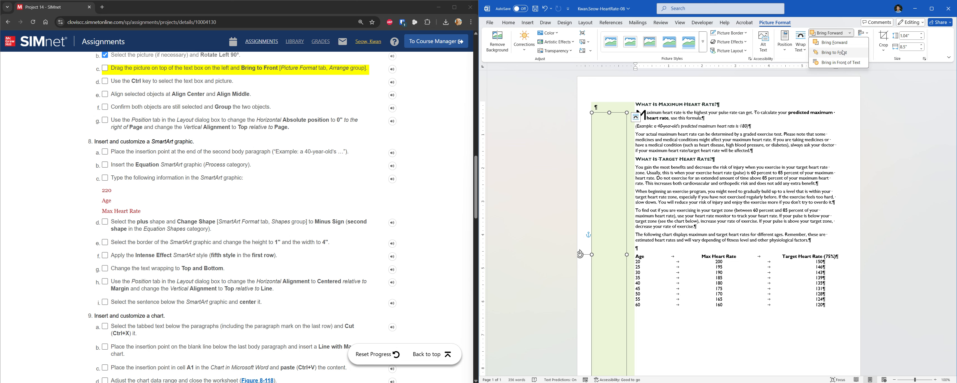
{"action": "left_click", "coordinate": [843, 52]}
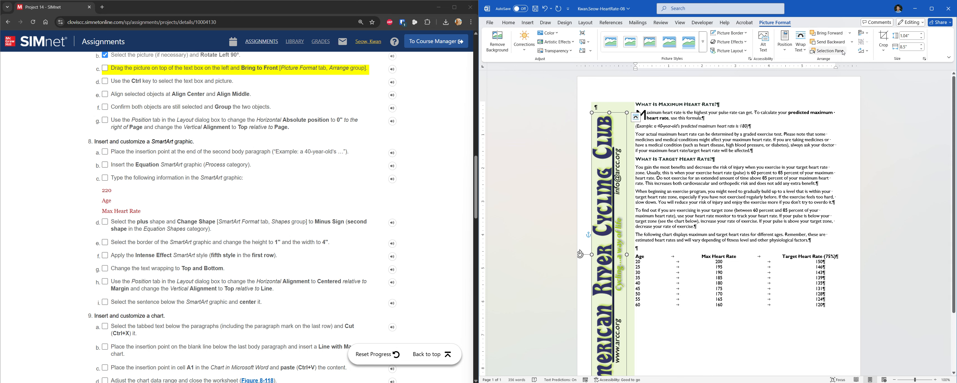
{"action": "left_click", "coordinate": [153, 73]}
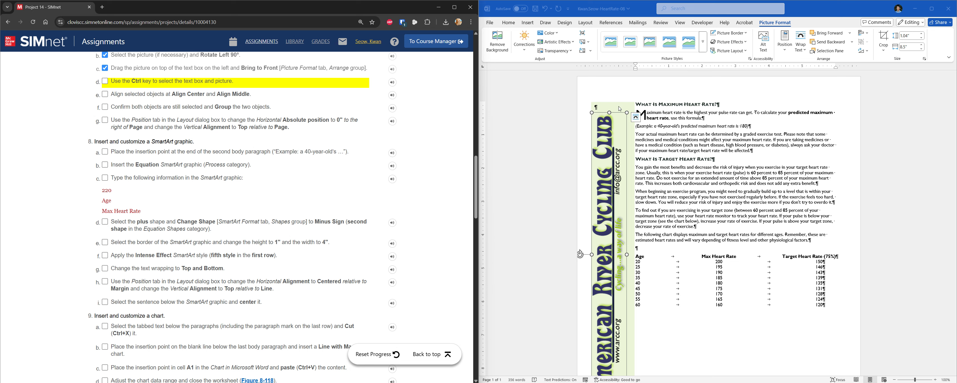
- Select the green text box and the logo picture together and mark instruction step 7d as completed
{"action": "left_click", "coordinate": [615, 126]}
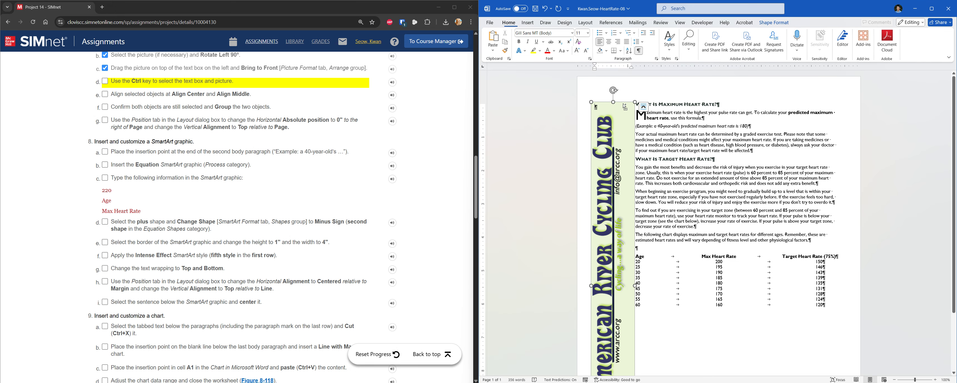
{"action": "left_click", "coordinate": [613, 128], "text": "ctrl"}
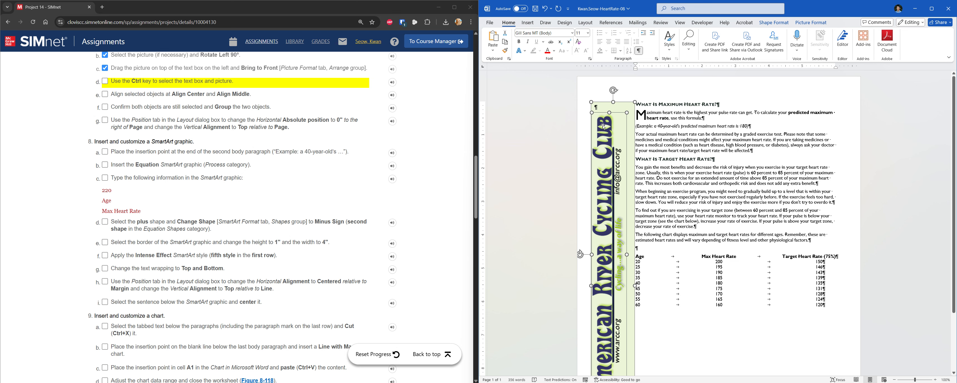
{"action": "left_click", "coordinate": [190, 101]}
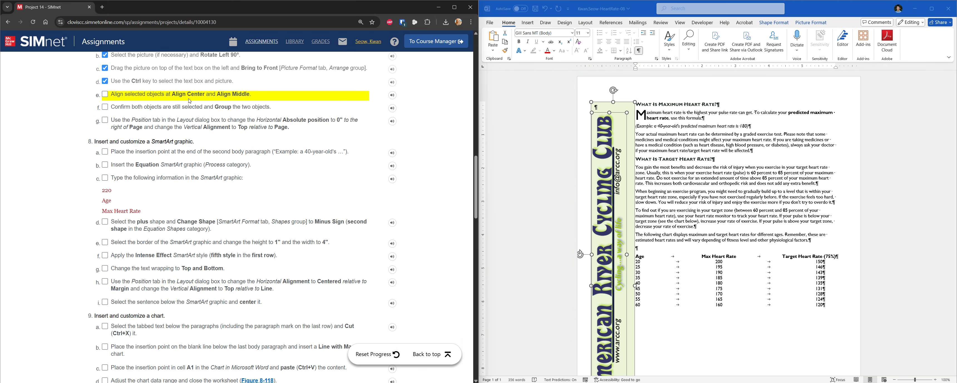
- Align the selected text box and logo with each other using Align Center and Align Middle
{"action": "left_click", "coordinate": [785, 25]}
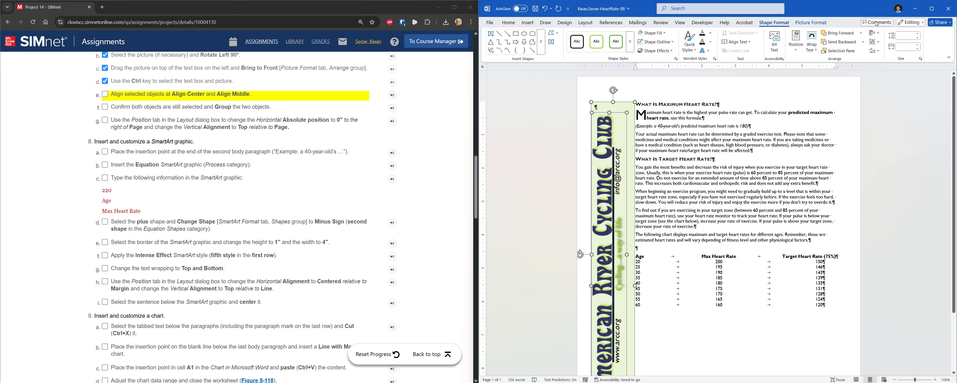
{"action": "left_click", "coordinate": [878, 36]}
{"action": "left_click", "coordinate": [885, 53]}
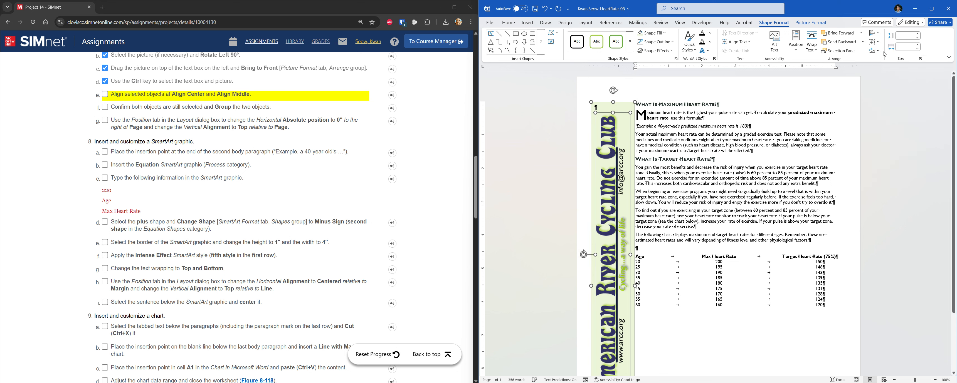
{"action": "left_click", "coordinate": [876, 33]}
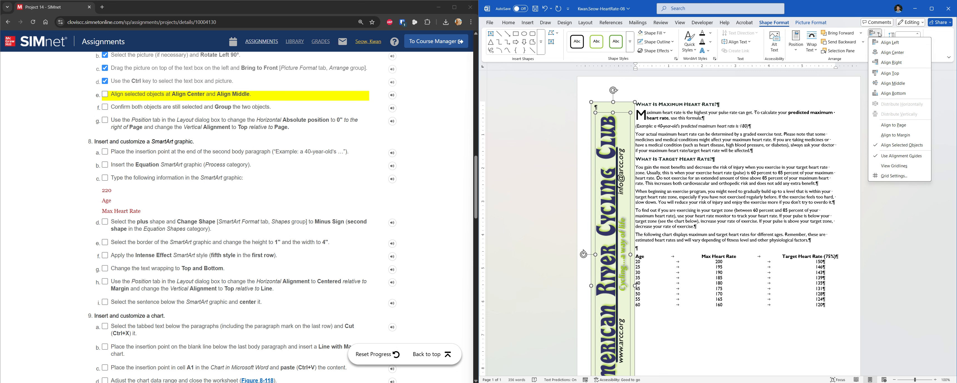
{"action": "left_click", "coordinate": [888, 82]}
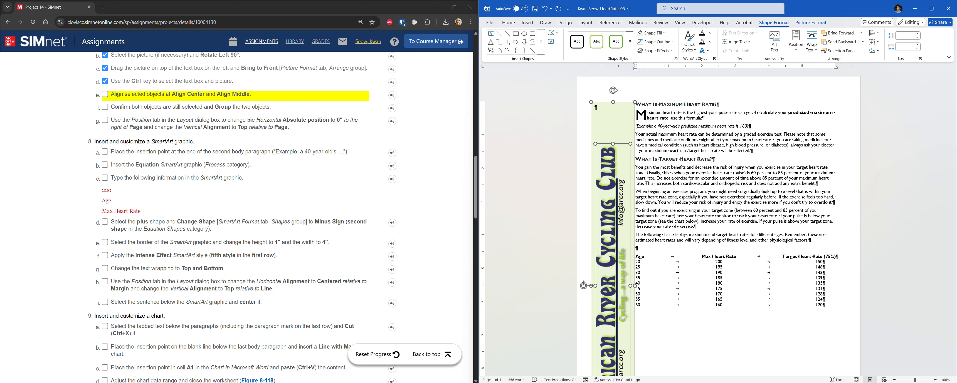
- Group the text box and logo, and mark instruction steps 7e and 7f as completed
{"action": "left_click", "coordinate": [880, 42]}
{"action": "left_click", "coordinate": [885, 51]}
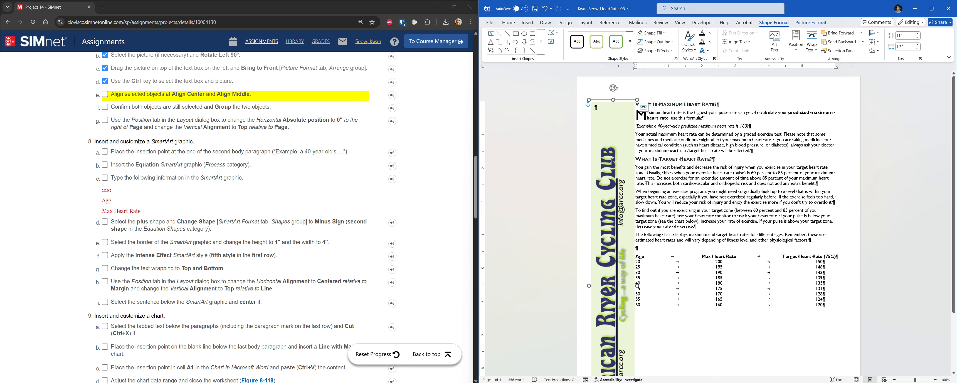
{"action": "left_click", "coordinate": [148, 123]}
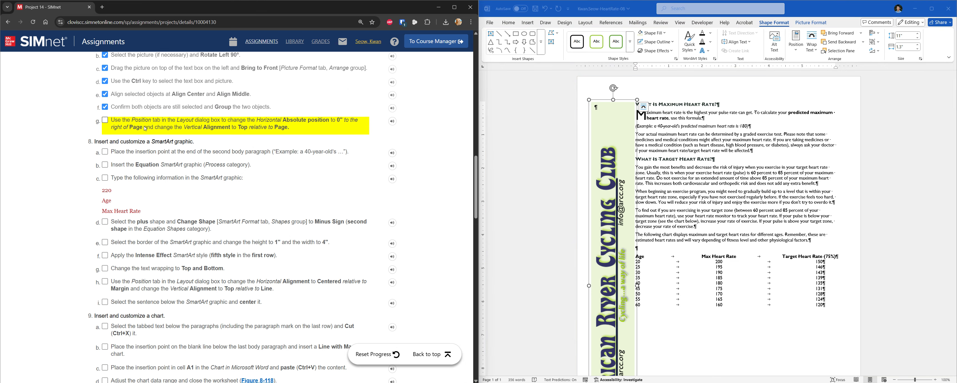
- In the grouped object's layout position settings, set the horizontal absolute position to 0" to the right of Page
{"action": "left_click", "coordinate": [799, 53]}
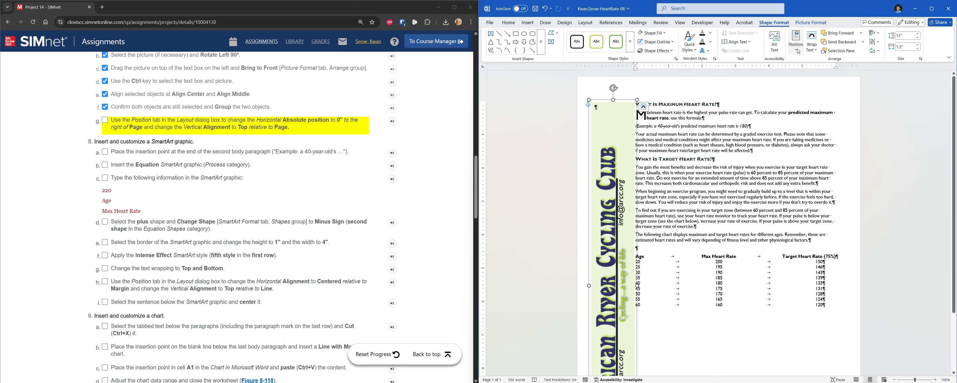
{"action": "left_click", "coordinate": [799, 52]}
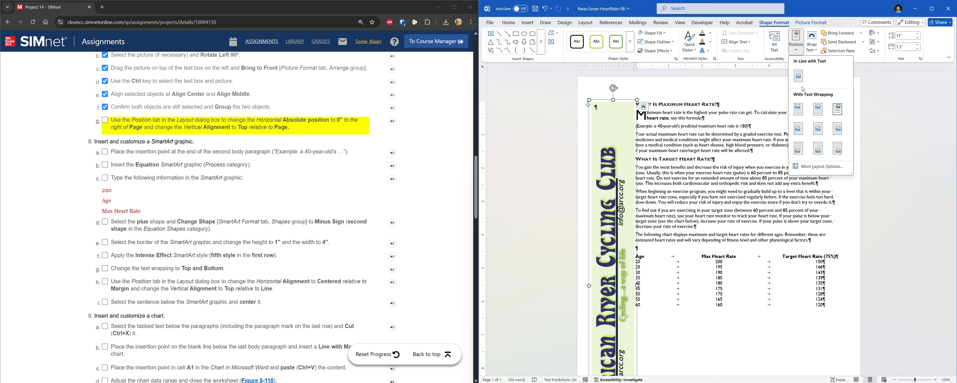
{"action": "left_click", "coordinate": [807, 167]}
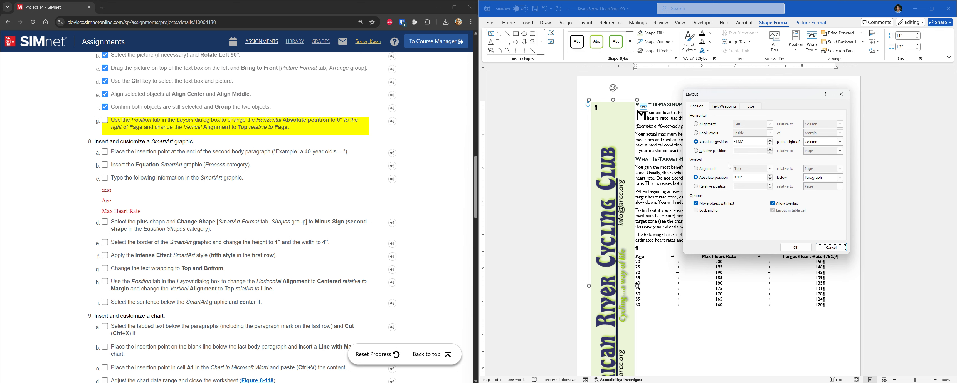
{"action": "left_click_drag", "start_coordinate": [746, 142], "coordinate": [715, 142]}
{"action": "type", "text": "0"}
{"action": "left_click", "coordinate": [838, 142]}
{"action": "left_click", "coordinate": [830, 156]}
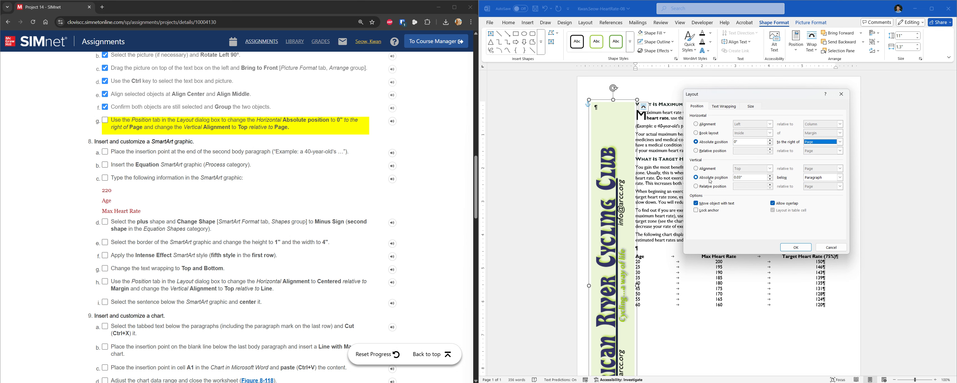
- Set the group's vertical alignment to Top relative to Page, apply the layout, and mark instruction step 7g as completed
{"action": "left_click", "coordinate": [709, 172]}
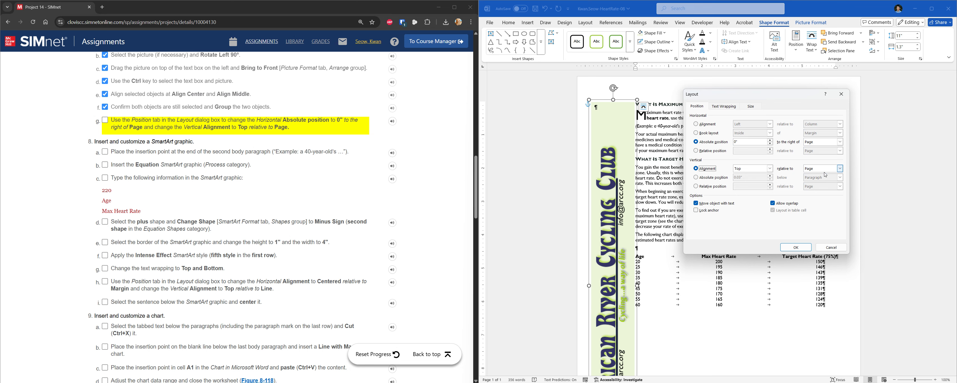
{"action": "left_click", "coordinate": [801, 248]}
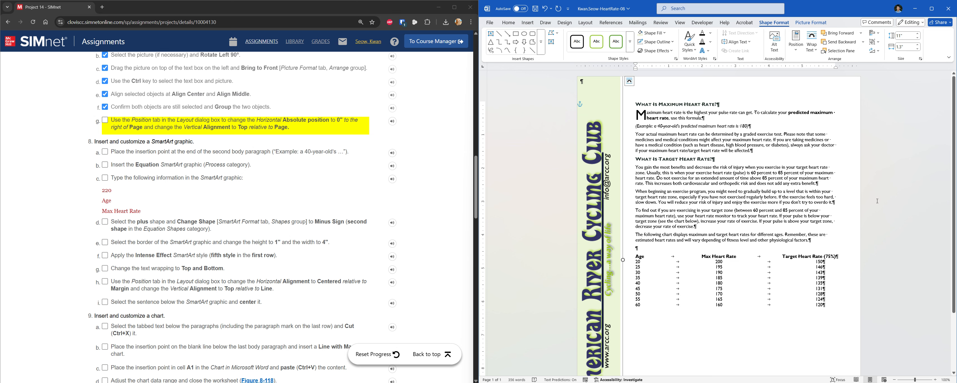
{"action": "scroll", "coordinate": [877, 200], "scroll_direction": "down", "scroll_amount": 3}
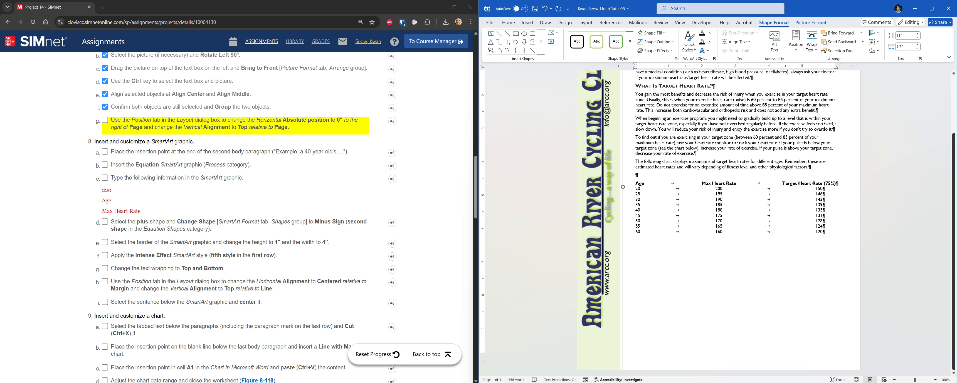
{"action": "scroll", "coordinate": [955, 175], "scroll_direction": "up", "scroll_amount": 3}
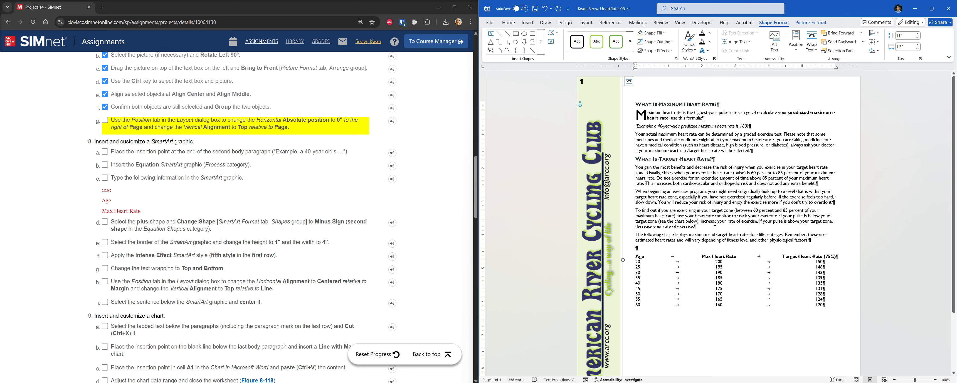
{"action": "left_click", "coordinate": [189, 140]}
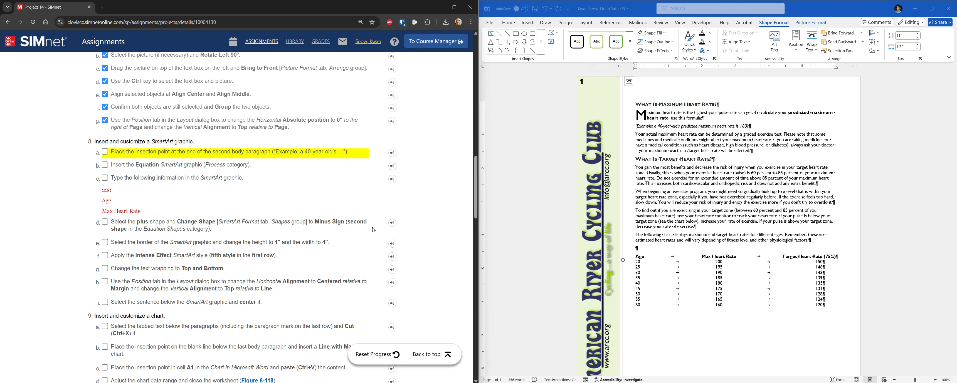
- Place the insertion point at the end of the "Example: a 40-year-old's" paragraph and mark instruction step 8a as completed
{"action": "scroll", "coordinate": [226, 197], "scroll_direction": "down", "scroll_amount": 15}
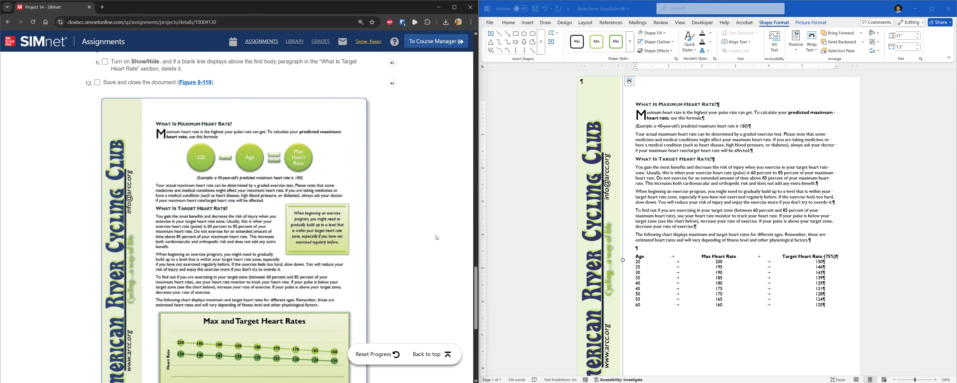
{"action": "left_click_drag", "start_coordinate": [475, 282], "coordinate": [472, 171]}
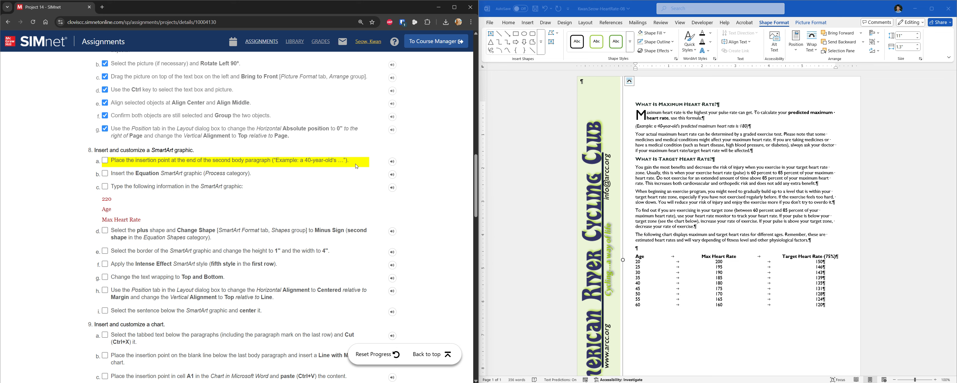
{"action": "left_click", "coordinate": [751, 126]}
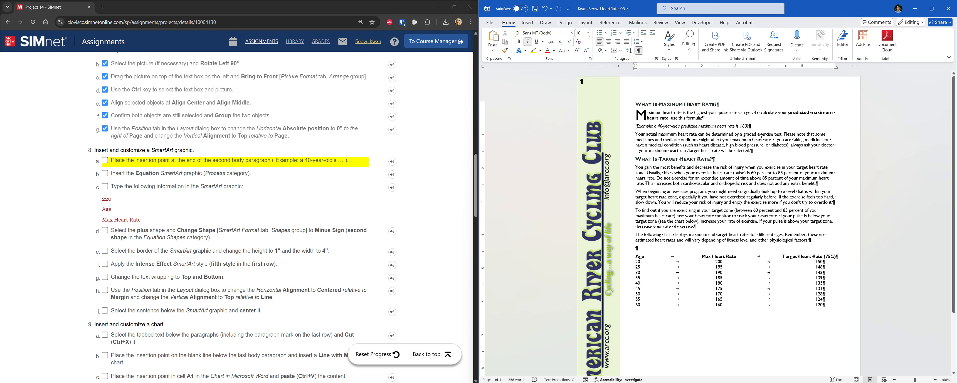
{"action": "left_click", "coordinate": [137, 181]}
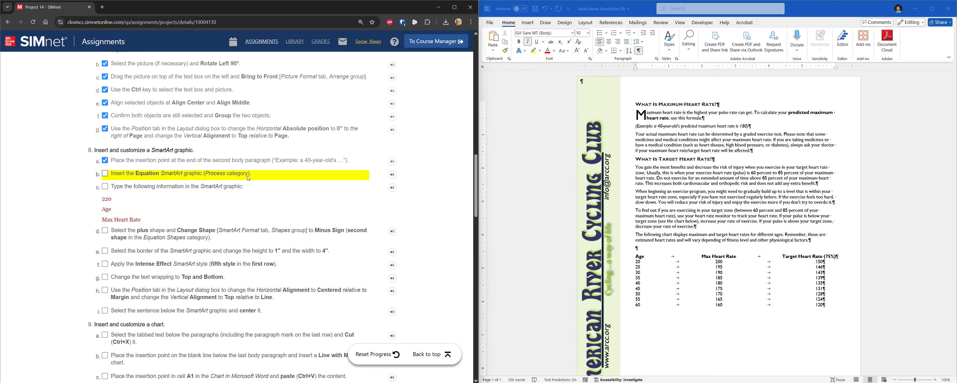
- Insert the Equation SmartArt graphic from the Process category at the insertion point and mark instruction step 8b as completed
{"action": "left_click", "coordinate": [527, 22]}
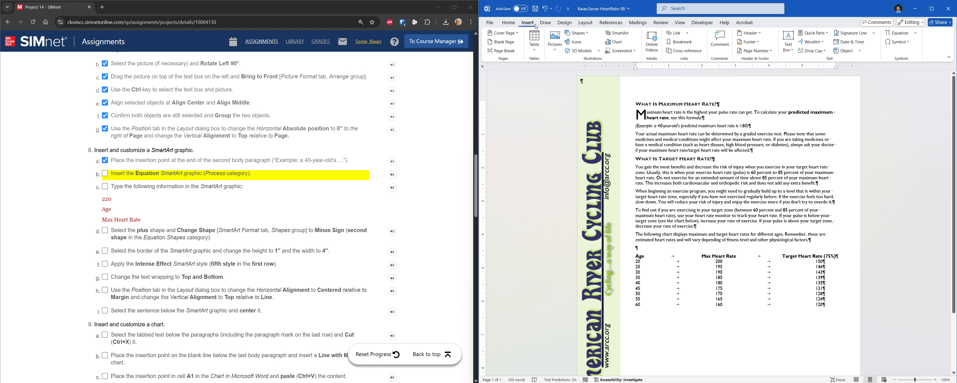
{"action": "left_click", "coordinate": [617, 33]}
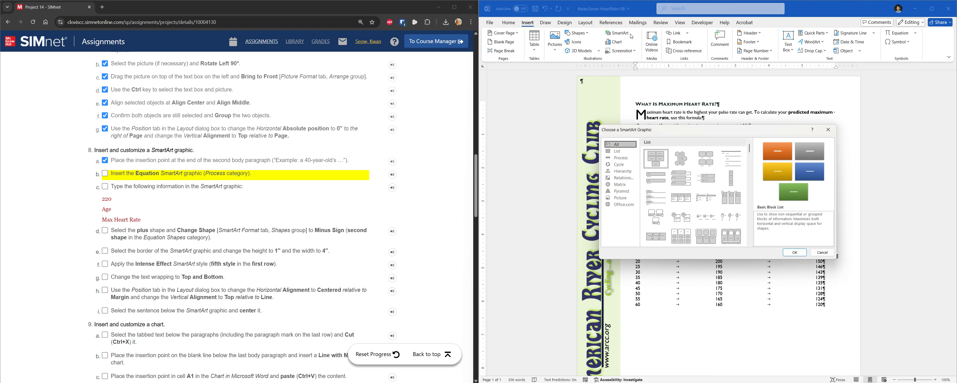
{"action": "left_click", "coordinate": [628, 158]}
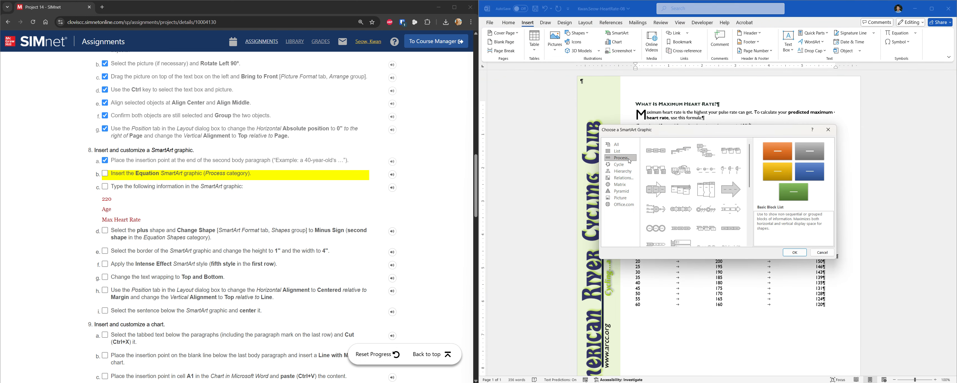
{"action": "scroll", "coordinate": [669, 222], "scroll_direction": "down", "scroll_amount": 6}
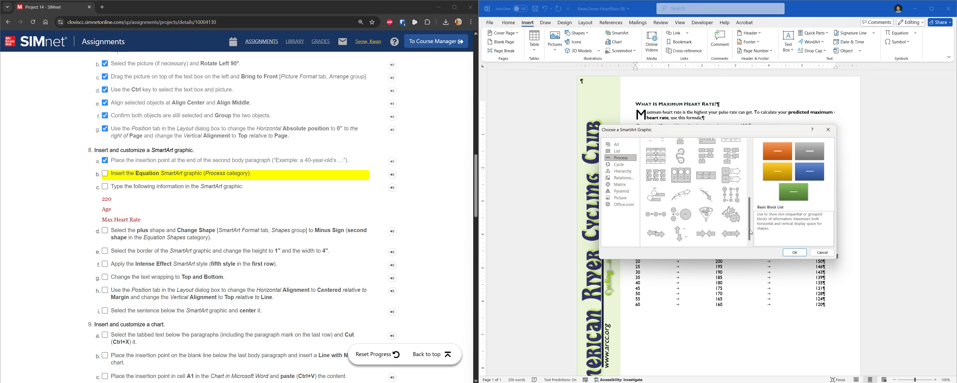
{"action": "left_click", "coordinate": [660, 219]}
{"action": "left_click", "coordinate": [794, 253]}
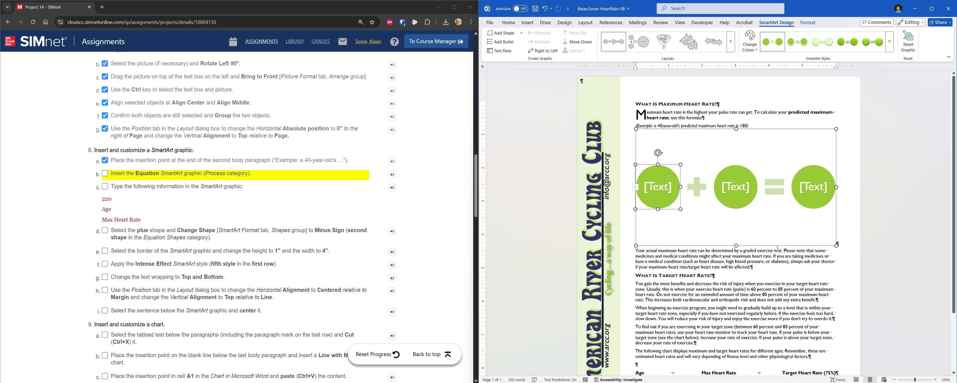
{"action": "left_click", "coordinate": [145, 178]}
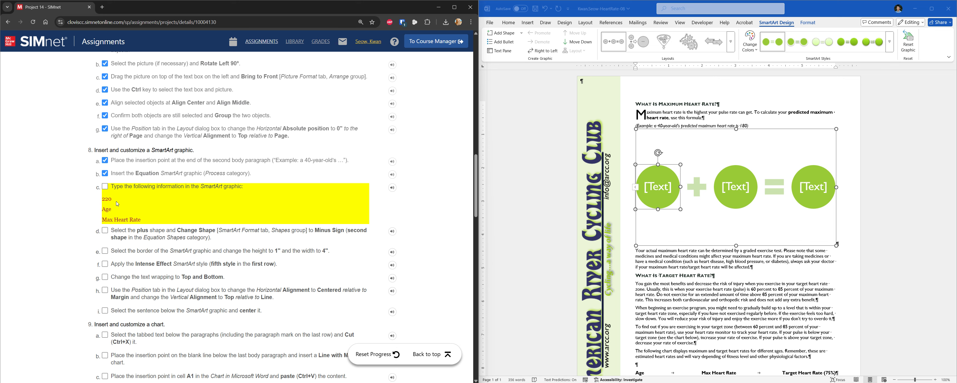
- Fill the three SmartArt circles with 220, Age and Max Heart Rate, and mark instruction step 8c as completed
{"action": "left_click", "coordinate": [662, 189]}
{"action": "type", "text": "220"}
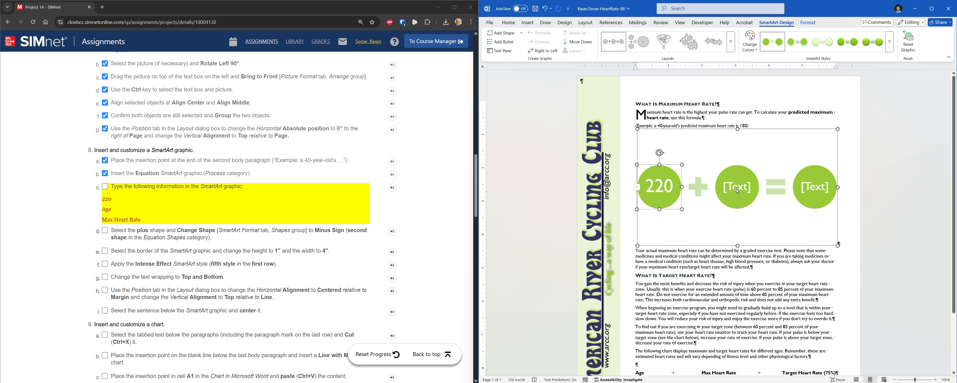
{"action": "left_click", "coordinate": [754, 188]}
{"action": "type", "text": "Age"}
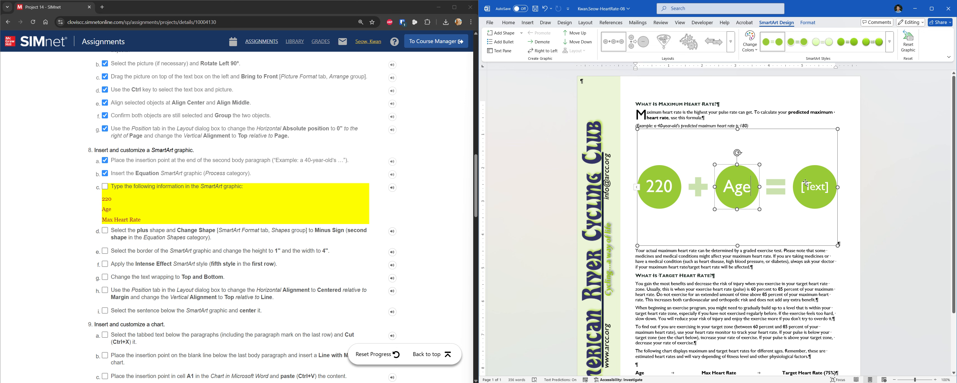
{"action": "left_click", "coordinate": [818, 181]}
{"action": "type", "text": "Max"}
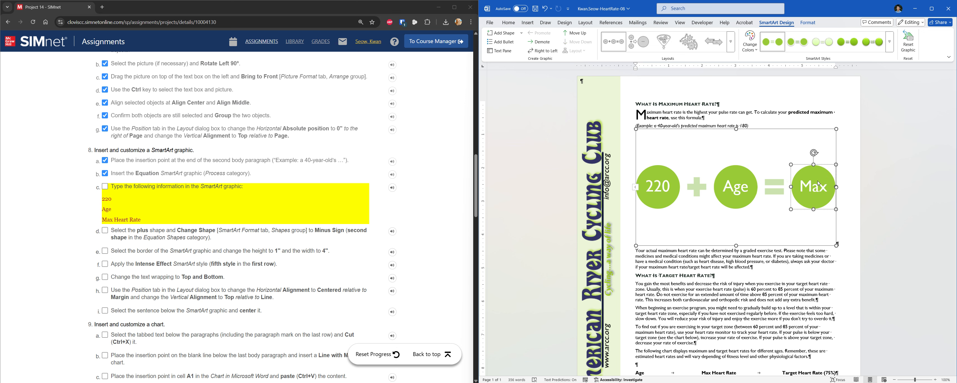
{"action": "type", "text": " Heart R"}
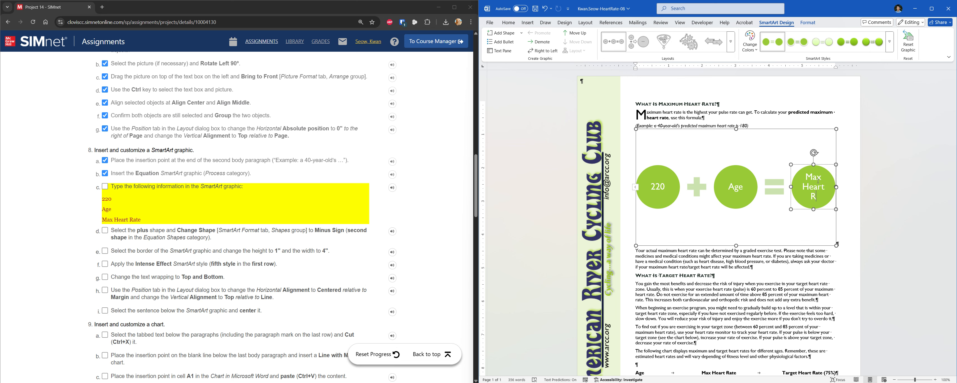
{"action": "type", "text": "ate"}
{"action": "left_click", "coordinate": [149, 189]}
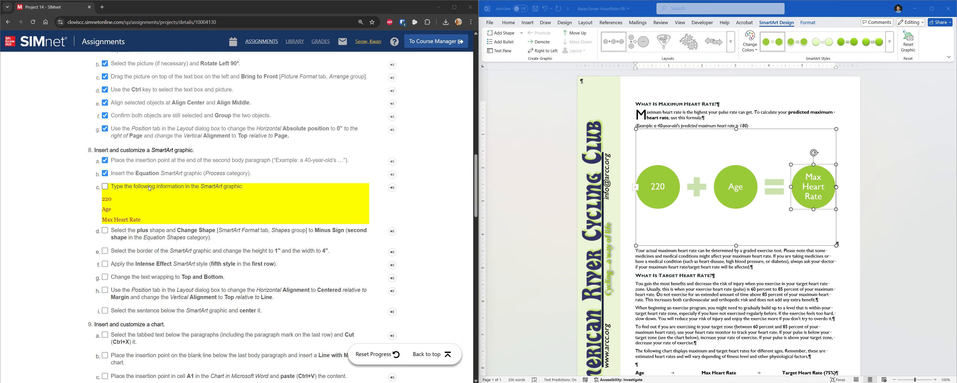
- Change the SmartArt's plus shape to the Minus Sign equation shape and mark instruction step 8d as completed
{"action": "scroll", "coordinate": [149, 189], "scroll_direction": "down", "scroll_amount": 2}
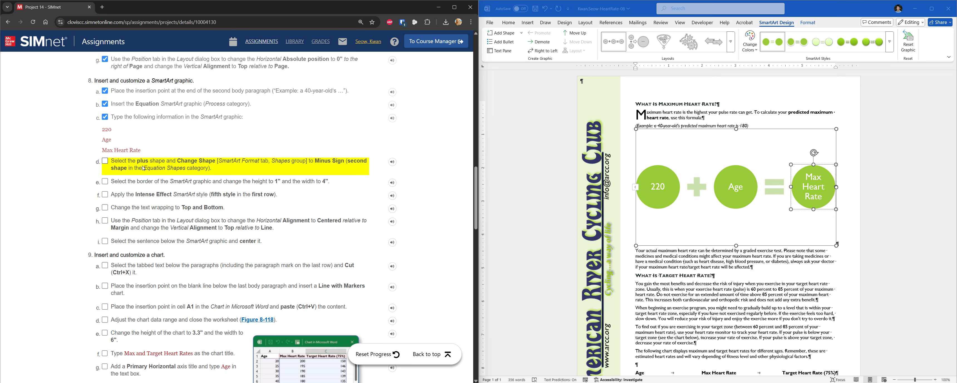
{"action": "left_click", "coordinate": [701, 186]}
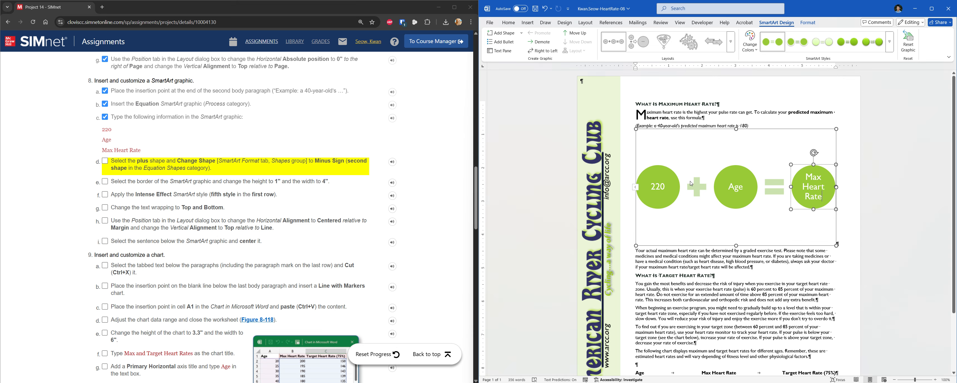
{"action": "left_click", "coordinate": [698, 187]}
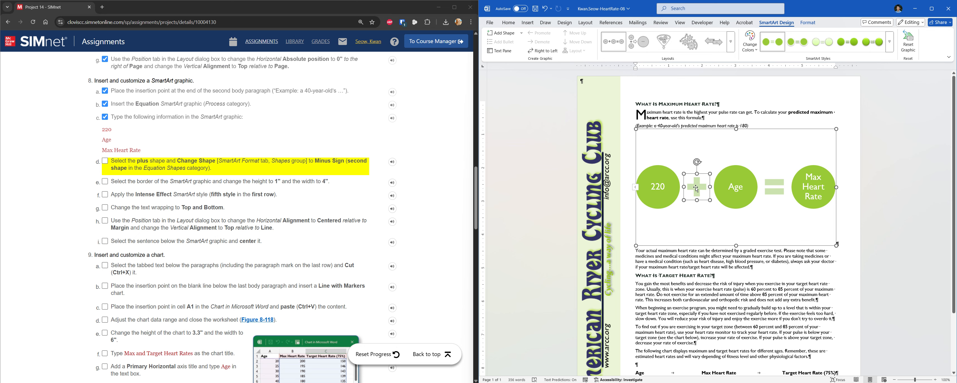
{"action": "left_click", "coordinate": [808, 23]}
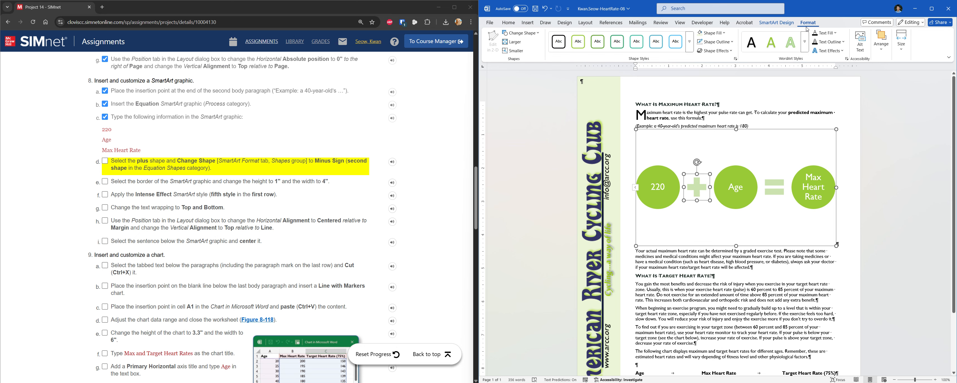
{"action": "left_click", "coordinate": [538, 34]}
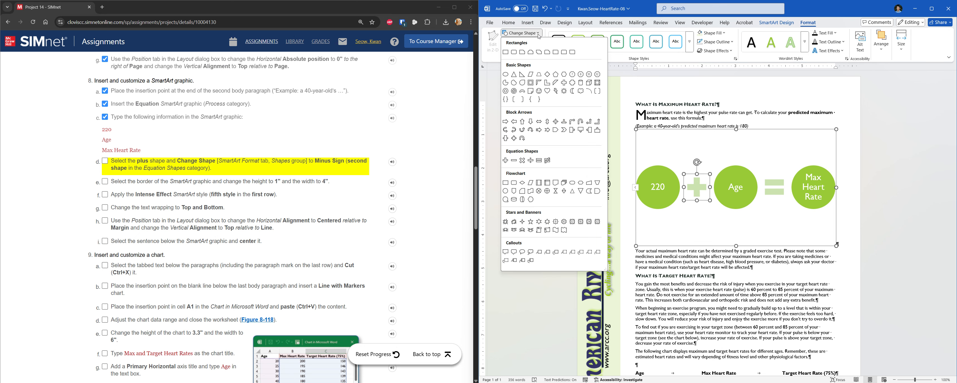
{"action": "left_click", "coordinate": [514, 162]}
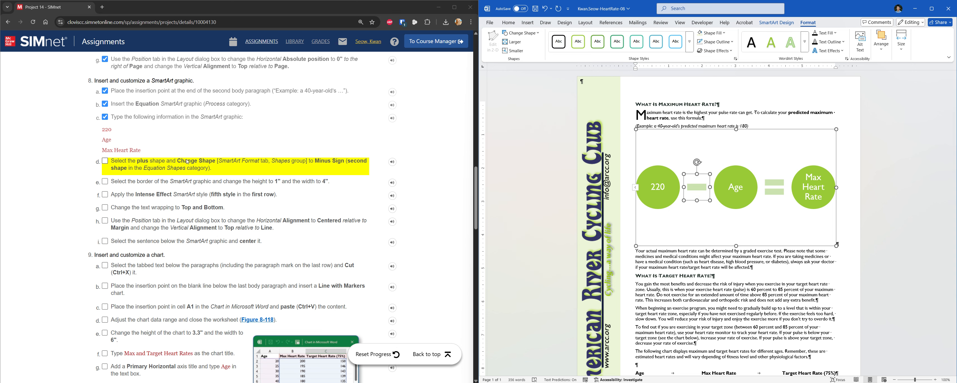
{"action": "left_click", "coordinate": [107, 163]}
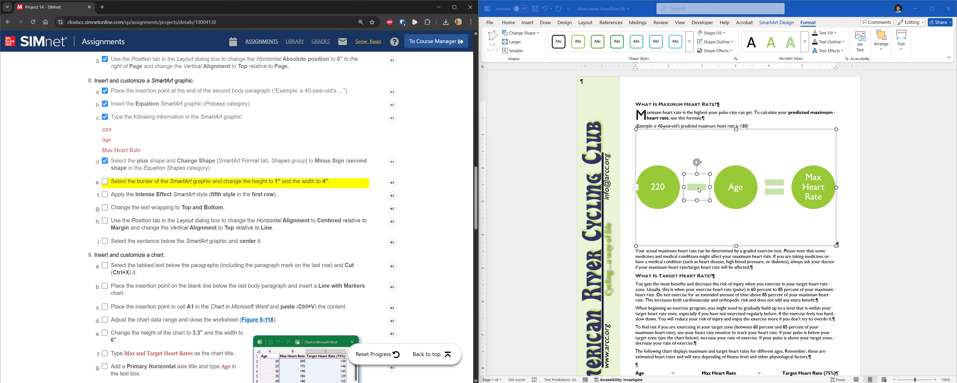
- Resize the whole SmartArt graphic to 1" high and 4" wide, and mark instruction step 8e as completed
{"action": "left_click", "coordinate": [856, 157]}
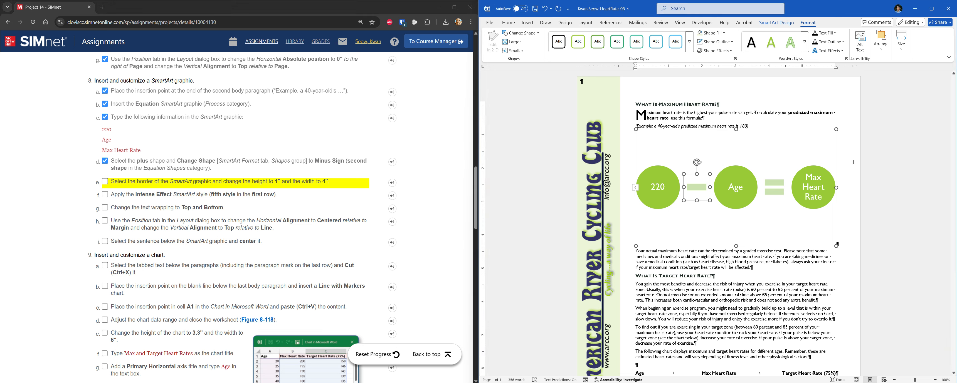
{"action": "left_click", "coordinate": [822, 162]}
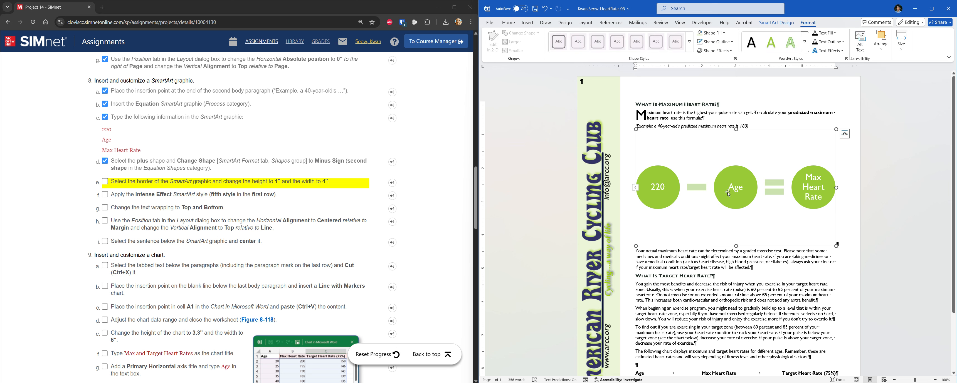
{"action": "left_click", "coordinate": [901, 44]}
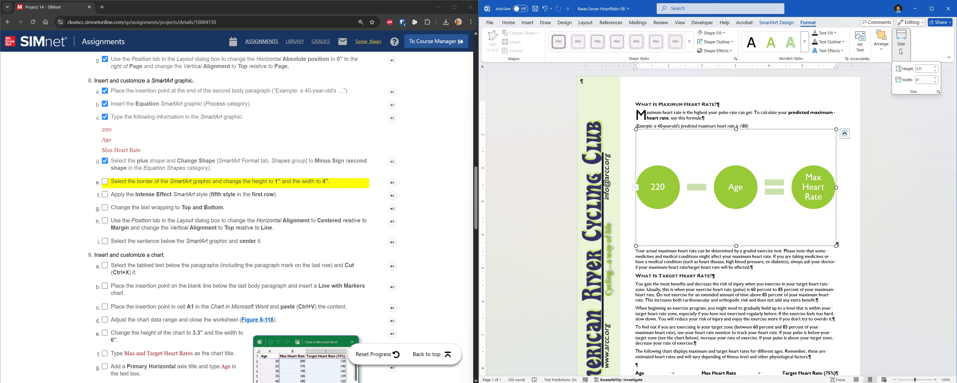
{"action": "left_click", "coordinate": [924, 69]}
{"action": "type", "text": "1"}
{"action": "key", "text": "Return"}
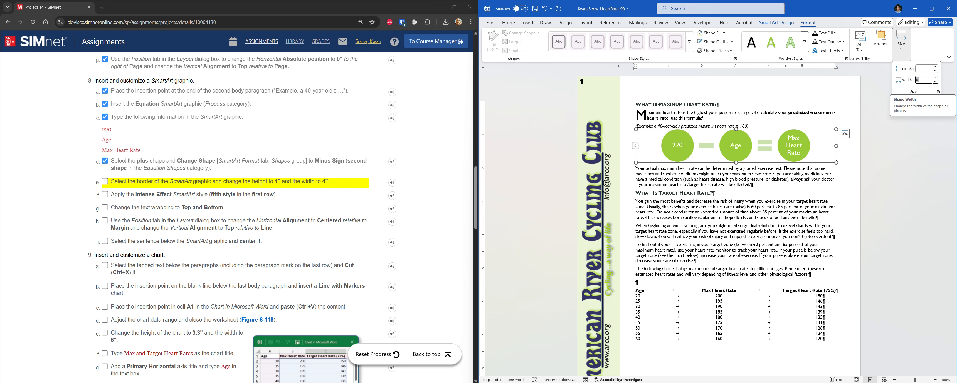
{"action": "type", "text": "4"}
{"action": "key", "text": "Return"}
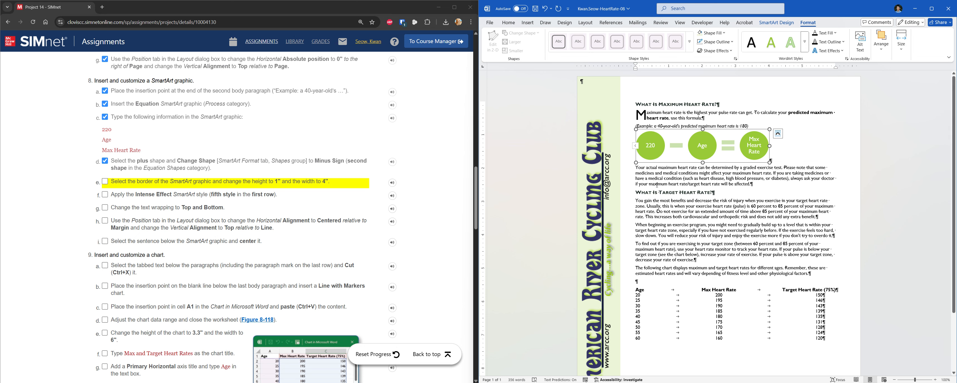
{"action": "left_click", "coordinate": [165, 183]}
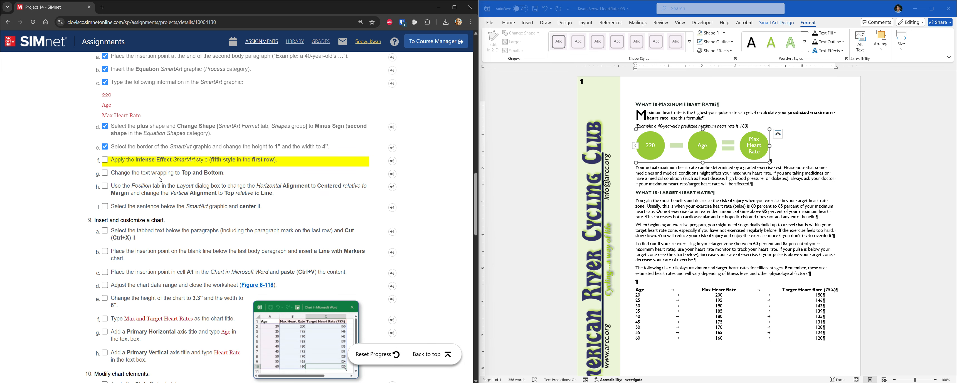
- Apply the Intense Effect SmartArt style to the equation graphic and mark instruction step 8f as completed
{"action": "left_click", "coordinate": [806, 44]}
{"action": "left_click", "coordinate": [789, 24]}
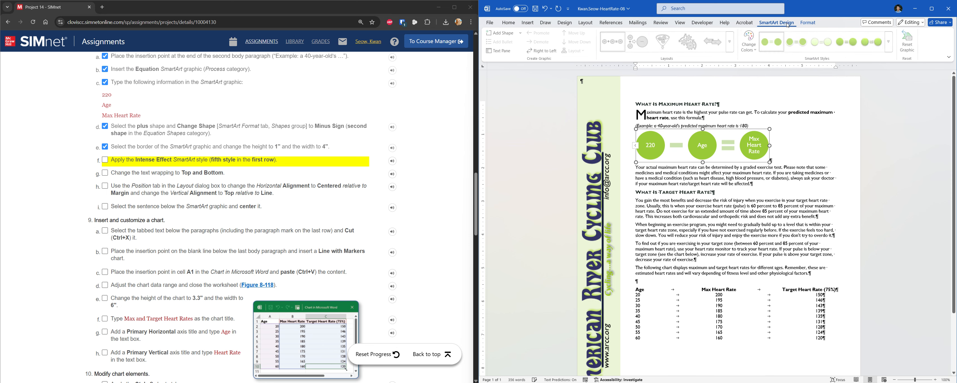
{"action": "left_click", "coordinate": [889, 42]}
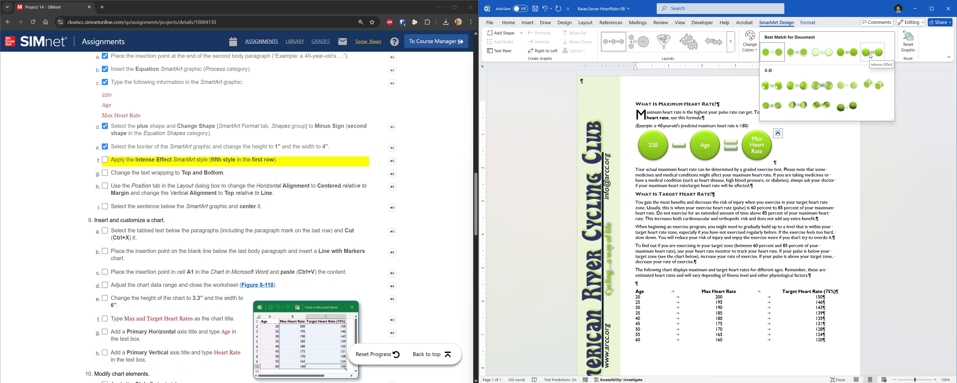
{"action": "left_click", "coordinate": [879, 53]}
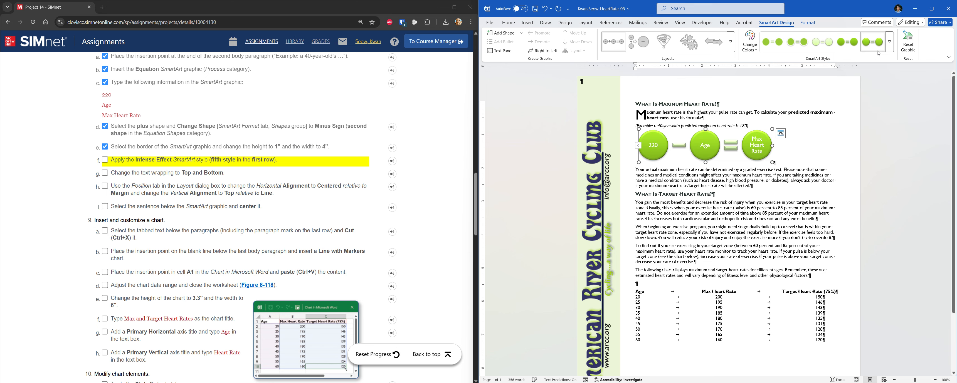
{"action": "left_click", "coordinate": [157, 163]}
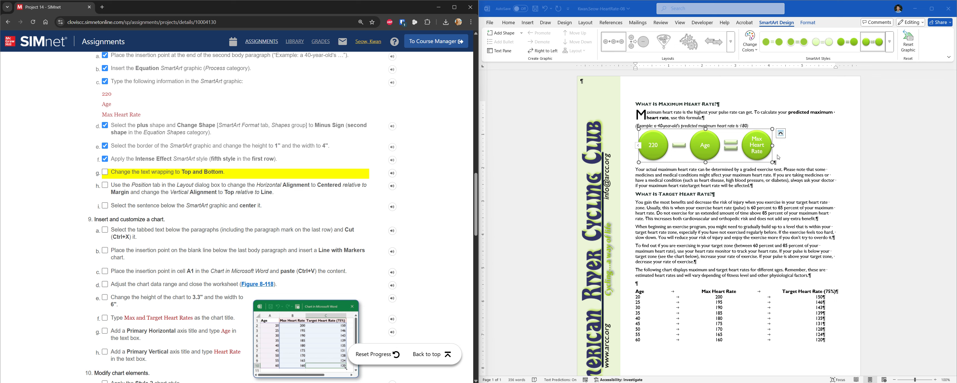
- Set the SmartArt graphic's text wrapping to Top and Bottom and mark instruction step 8g as completed
{"action": "left_click", "coordinate": [783, 135]}
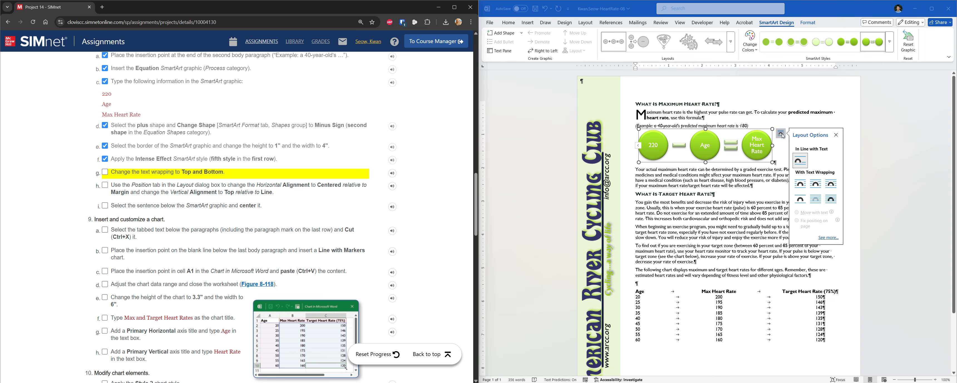
{"action": "left_click", "coordinate": [800, 203]}
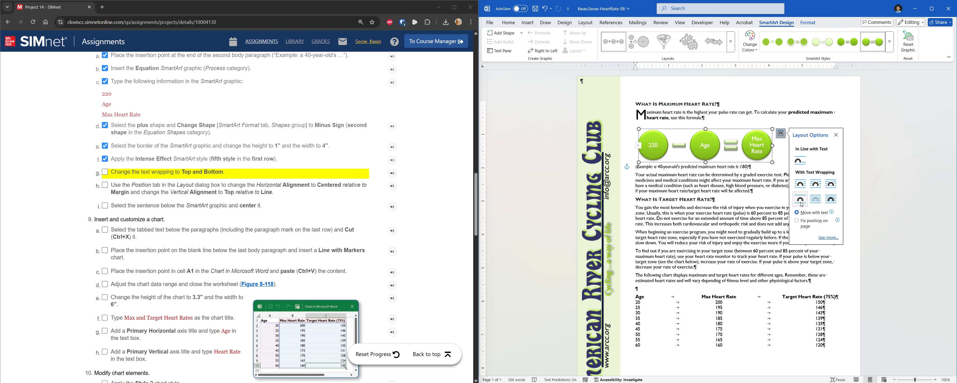
{"action": "left_click", "coordinate": [150, 173]}
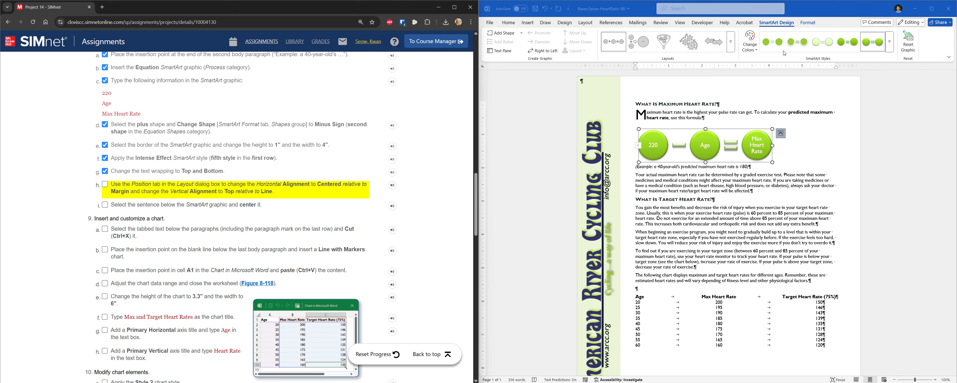
- Set the SmartArt graphic's horizontal layout position to Centered alignment relative to Margin
{"action": "left_click", "coordinate": [585, 23]}
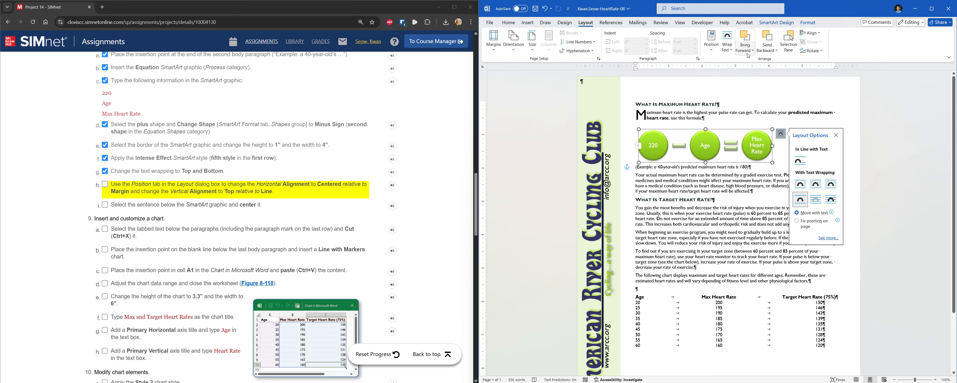
{"action": "left_click", "coordinate": [711, 44]}
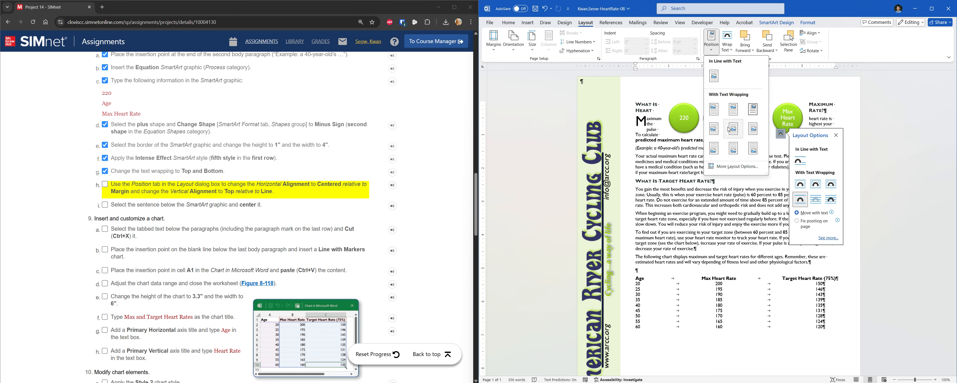
{"action": "left_click", "coordinate": [732, 167]}
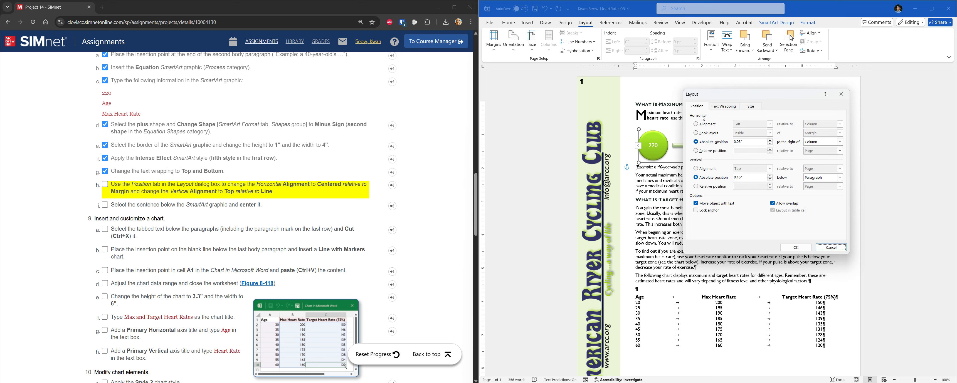
{"action": "left_click", "coordinate": [703, 124]}
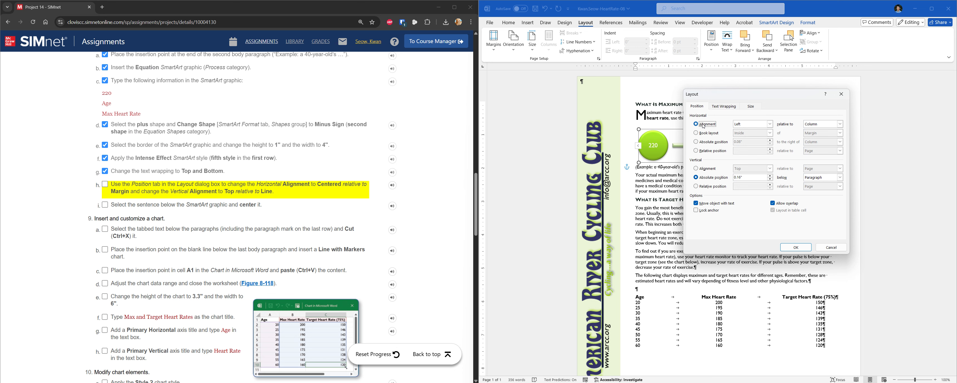
{"action": "left_click", "coordinate": [769, 124]}
{"action": "left_click", "coordinate": [757, 136]}
{"action": "left_click", "coordinate": [839, 124]}
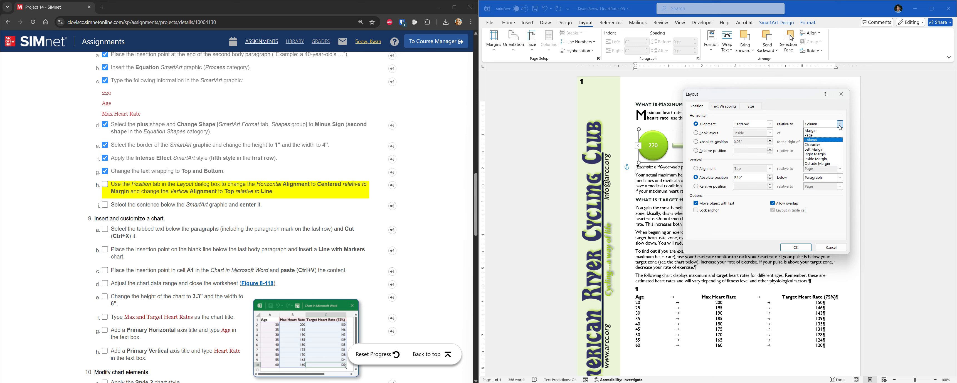
{"action": "left_click", "coordinate": [835, 133]}
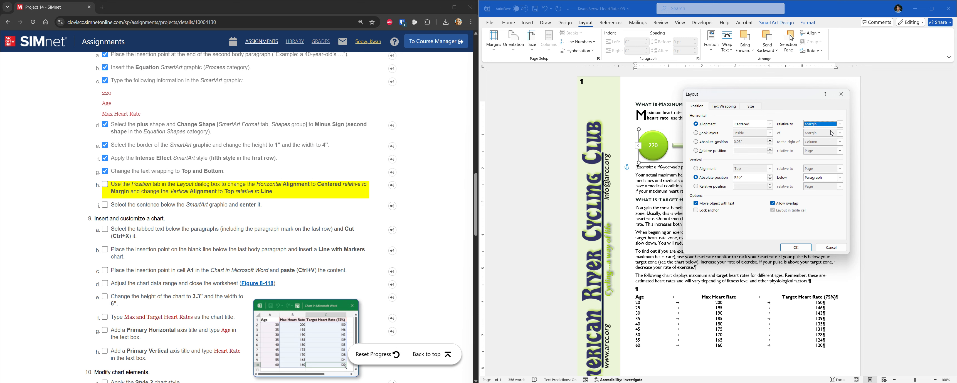
- Set the SmartArt graphic's vertical alignment to Top relative to Line and apply the layout changes
{"action": "left_click", "coordinate": [711, 171]}
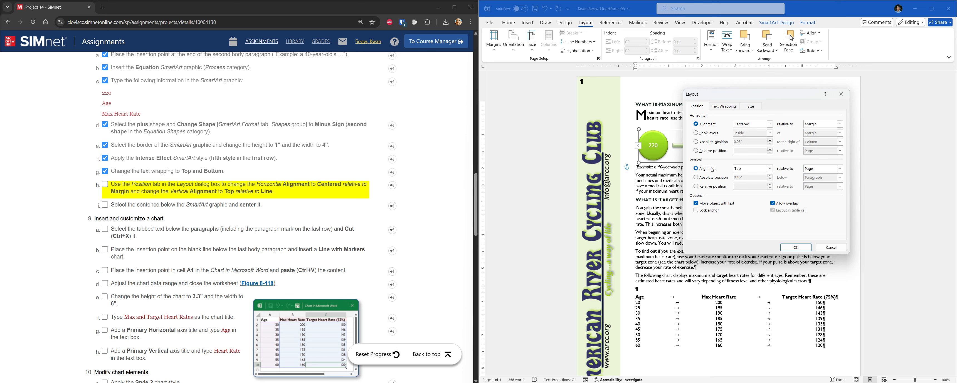
{"action": "left_click", "coordinate": [839, 169]}
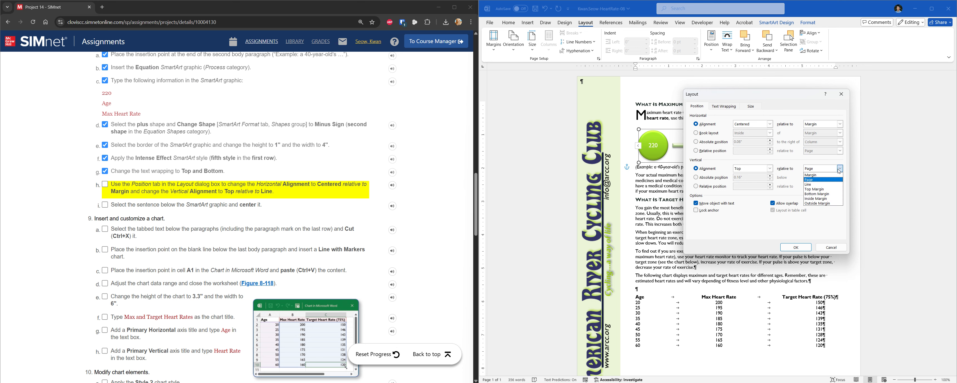
{"action": "left_click", "coordinate": [827, 185]}
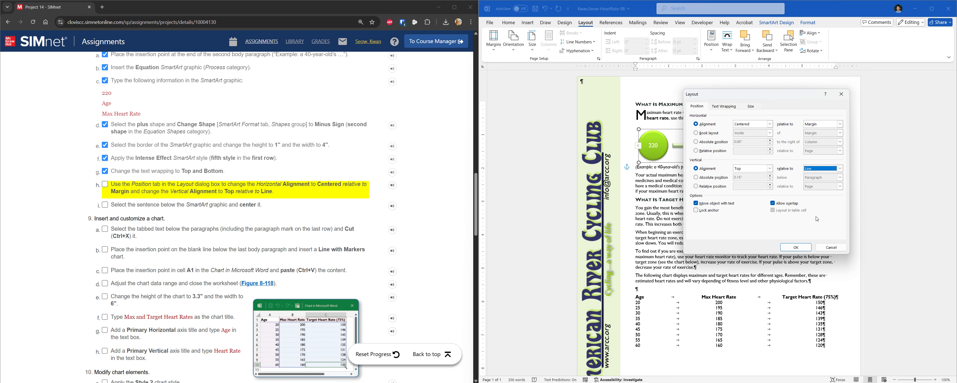
{"action": "left_click", "coordinate": [796, 248]}
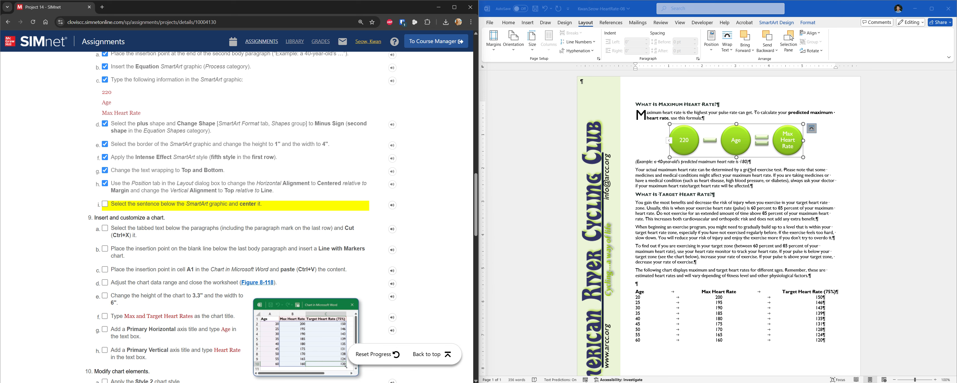
- Center the example sentence below the SmartArt graphic and mark instruction step 8i as completed
{"action": "left_click", "coordinate": [749, 170]}
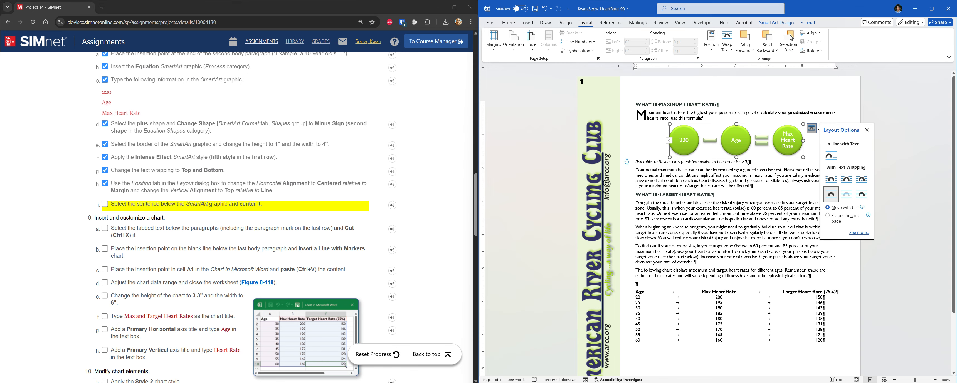
{"action": "left_click", "coordinate": [749, 164]}
{"action": "left_click", "coordinate": [751, 170]}
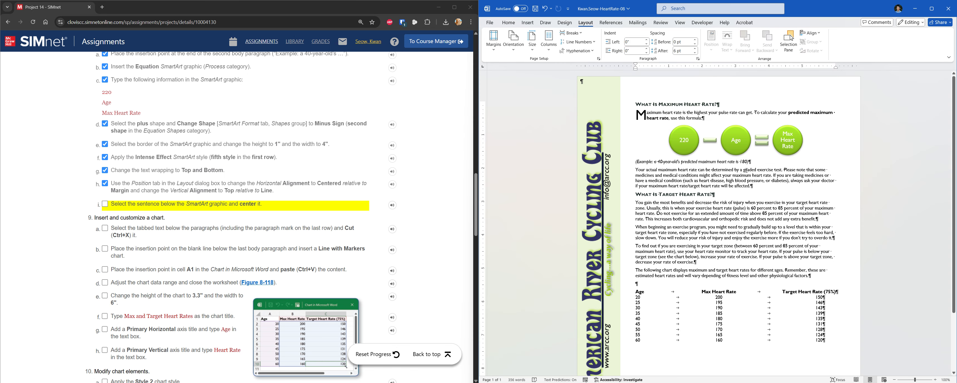
{"action": "left_click", "coordinate": [509, 23]}
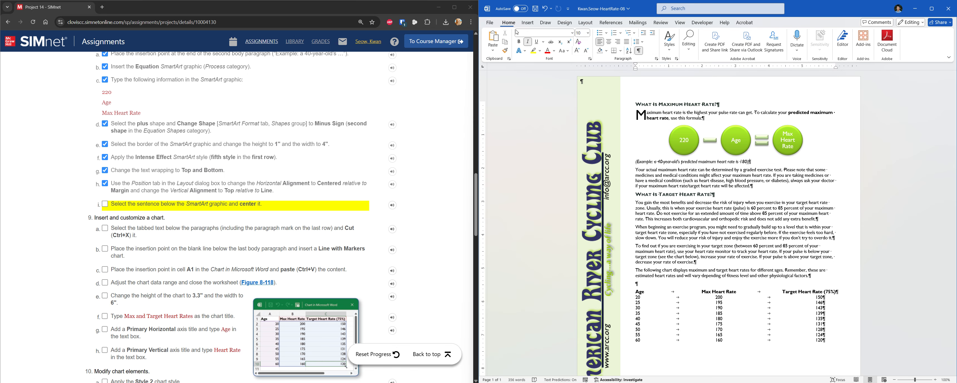
{"action": "left_click", "coordinate": [612, 45]}
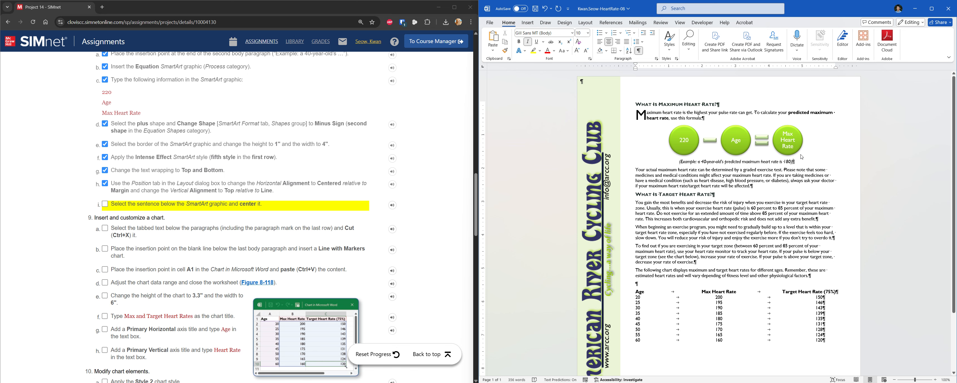
{"action": "left_click", "coordinate": [257, 199]}
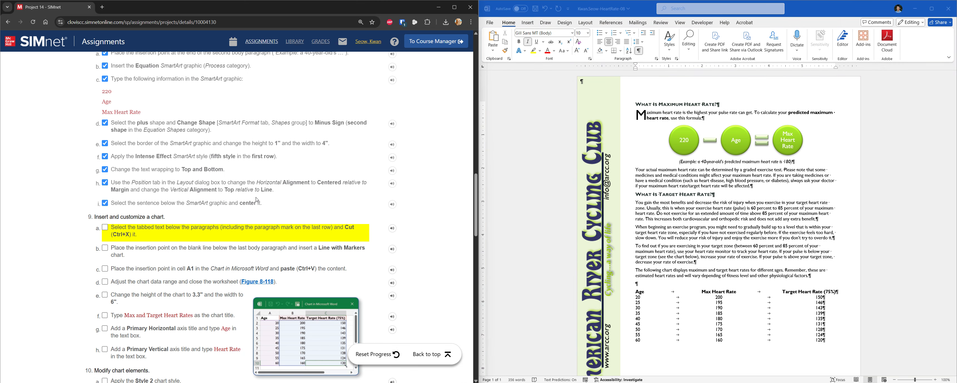
- Cut all the tabbed heart rate text below the paragraphs, including the last paragraph mark, and mark instruction step 9a as completed
{"action": "scroll", "coordinate": [257, 200], "scroll_direction": "down", "scroll_amount": 3}
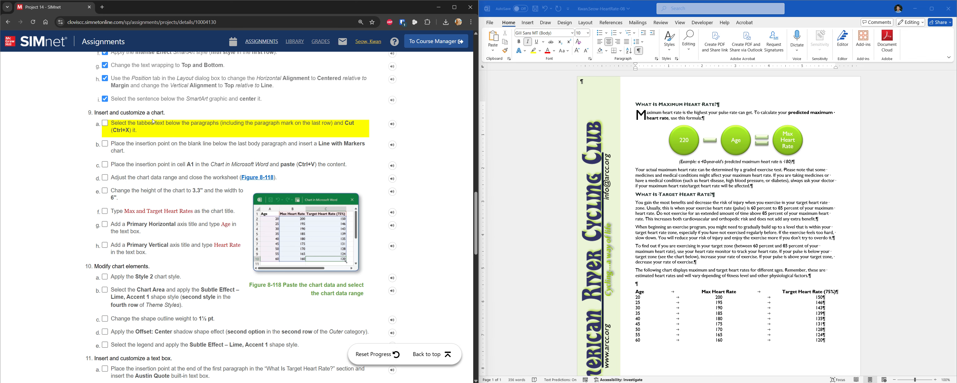
{"action": "left_click_drag", "start_coordinate": [475, 217], "coordinate": [470, 303]}
{"action": "scroll", "coordinate": [231, 257], "scroll_direction": "down", "scroll_amount": 1}
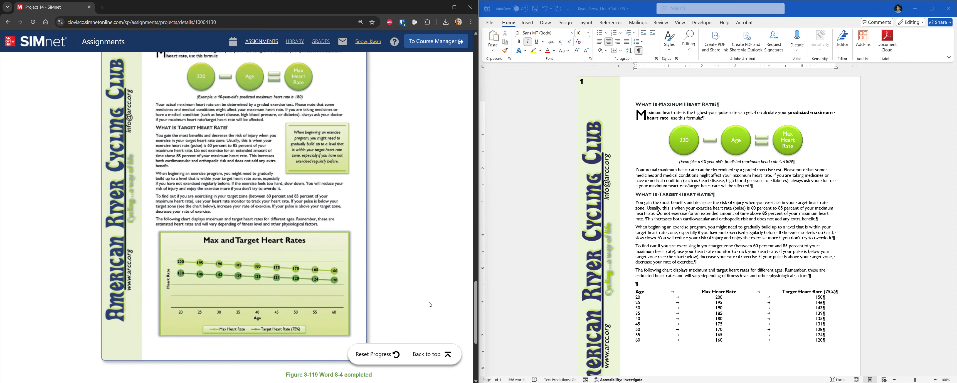
{"action": "left_click_drag", "start_coordinate": [476, 310], "coordinate": [477, 219]}
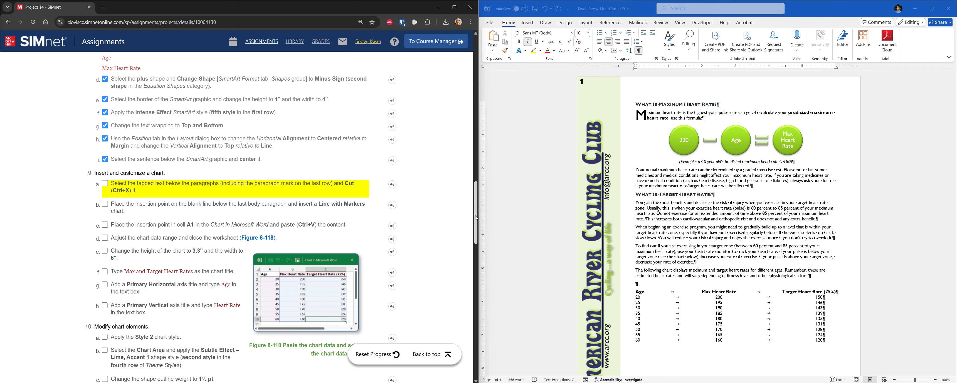
{"action": "scroll", "coordinate": [690, 307], "scroll_direction": "down", "scroll_amount": 2}
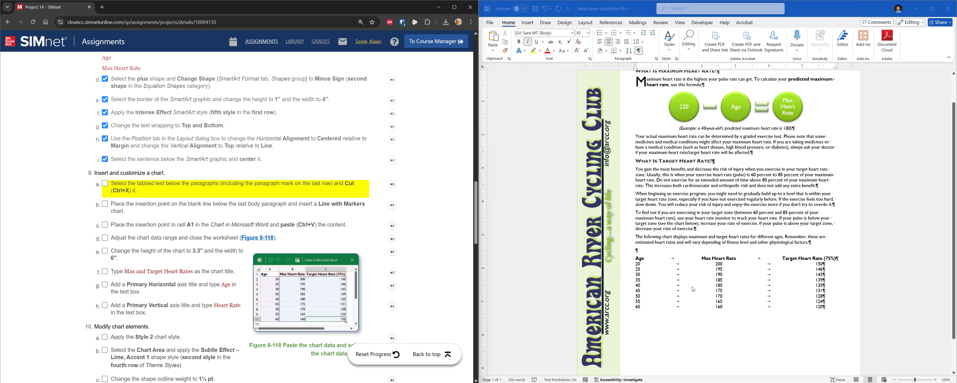
{"action": "left_click_drag", "start_coordinate": [635, 259], "coordinate": [823, 307]}
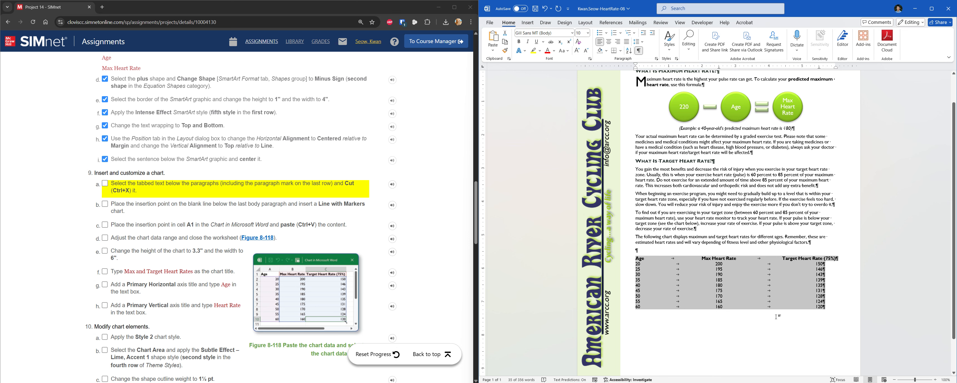
{"action": "right_click", "coordinate": [764, 285]}
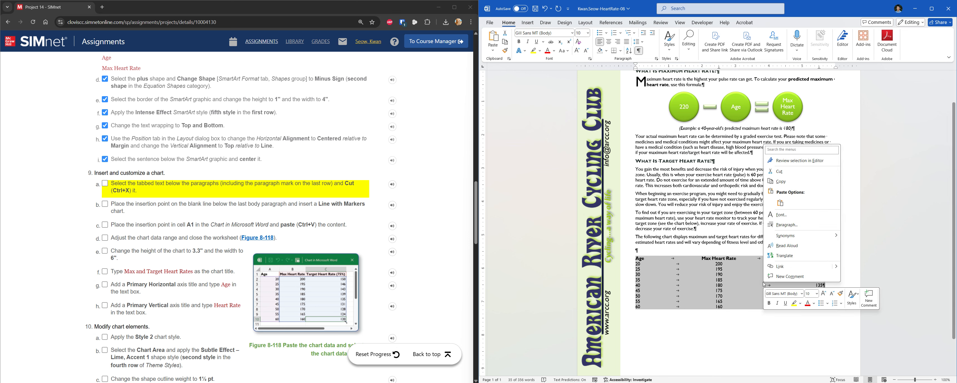
{"action": "left_click", "coordinate": [778, 171]}
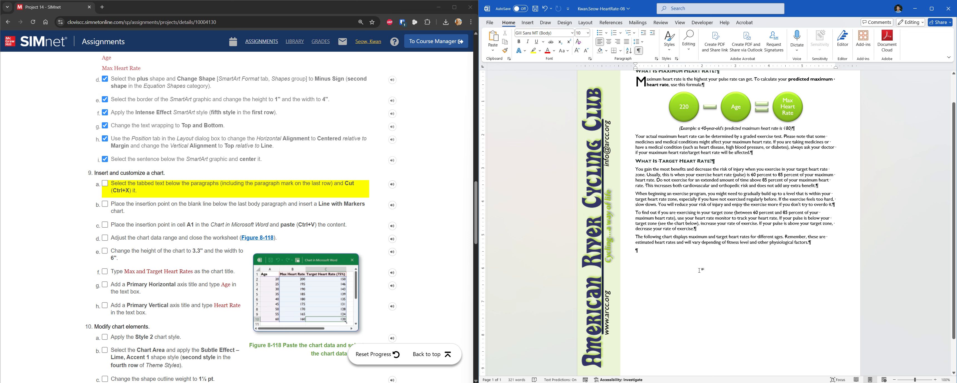
{"action": "left_click", "coordinate": [118, 205]}
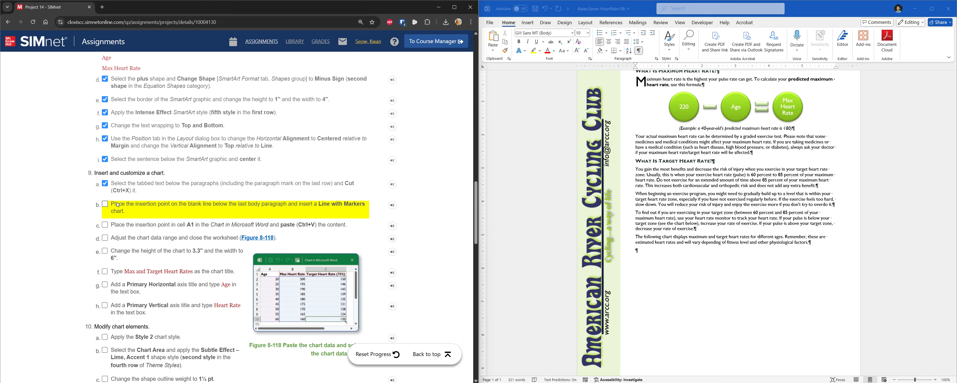
- Insert a Line with Markers chart on the blank line below the last body paragraph
{"action": "left_click", "coordinate": [679, 257]}
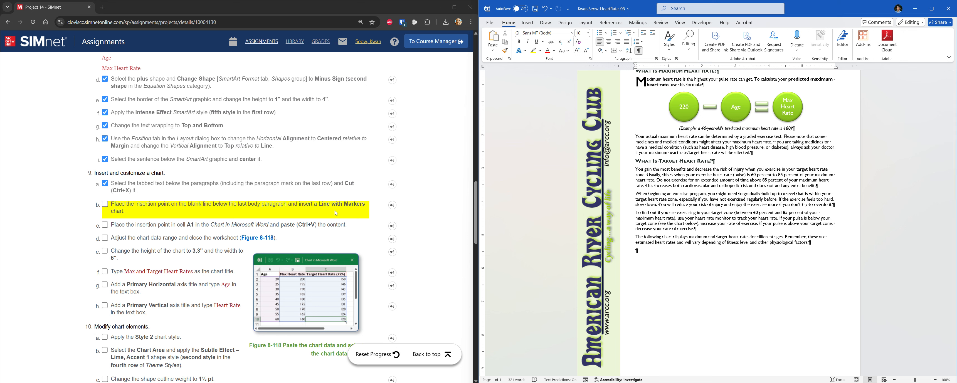
{"action": "left_click", "coordinate": [536, 26]}
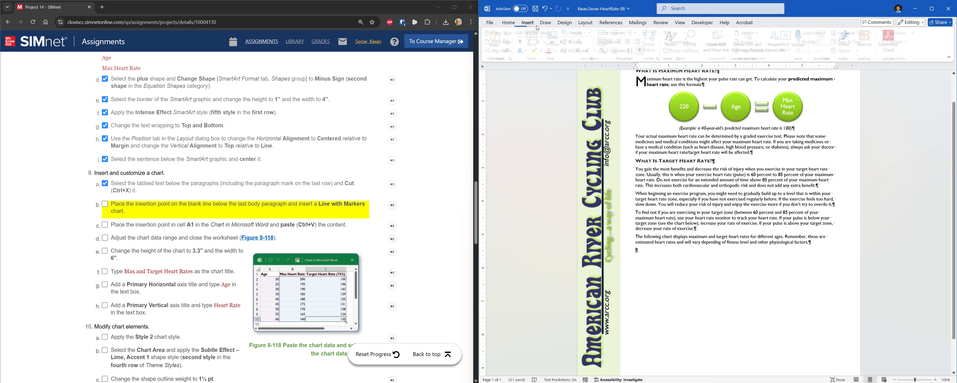
{"action": "left_click", "coordinate": [614, 43]}
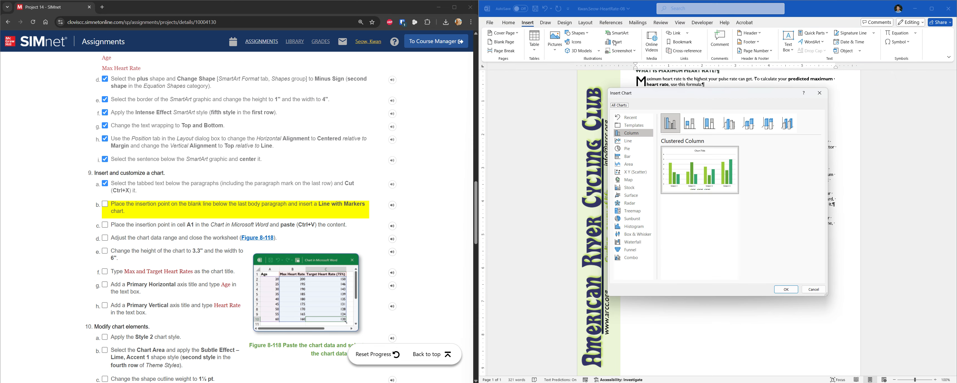
{"action": "left_click", "coordinate": [630, 141]}
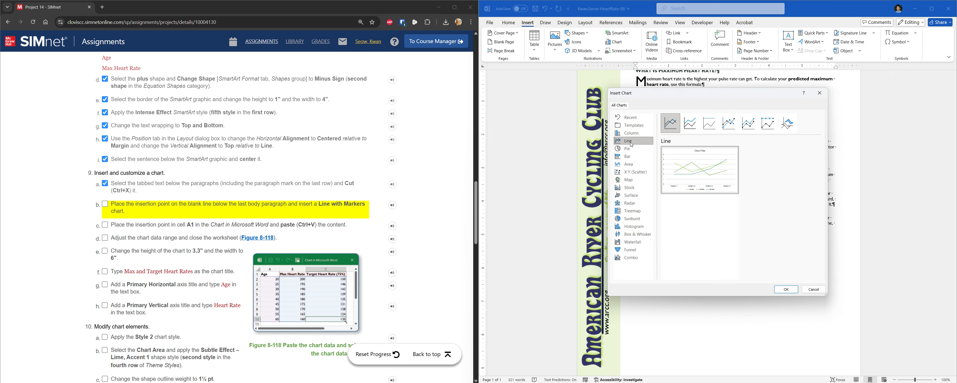
{"action": "left_click", "coordinate": [729, 125]}
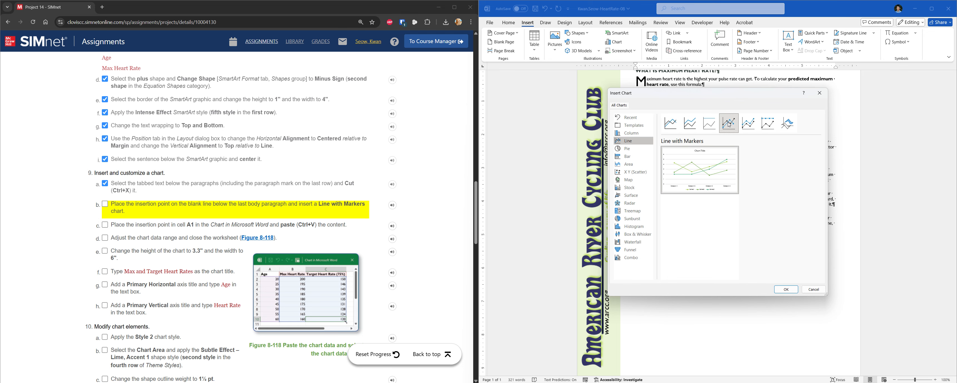
{"action": "left_click", "coordinate": [786, 289]}
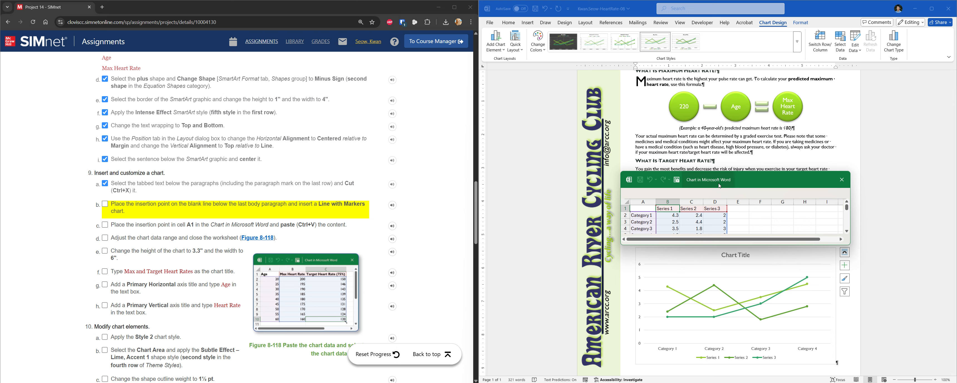
- Move the chart's data worksheet window clear of the chart, enlarge it to show more rows, and mark instruction step 9b as completed
{"action": "left_click_drag", "start_coordinate": [750, 182], "coordinate": [711, 117]}
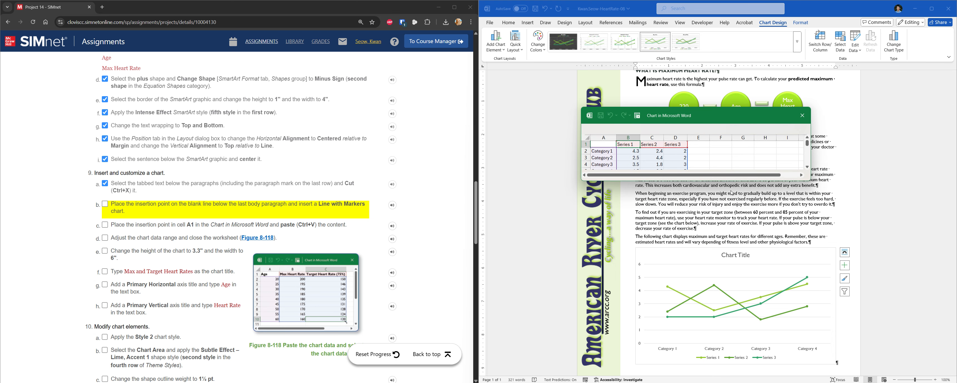
{"action": "left_click_drag", "start_coordinate": [729, 183], "coordinate": [734, 244]}
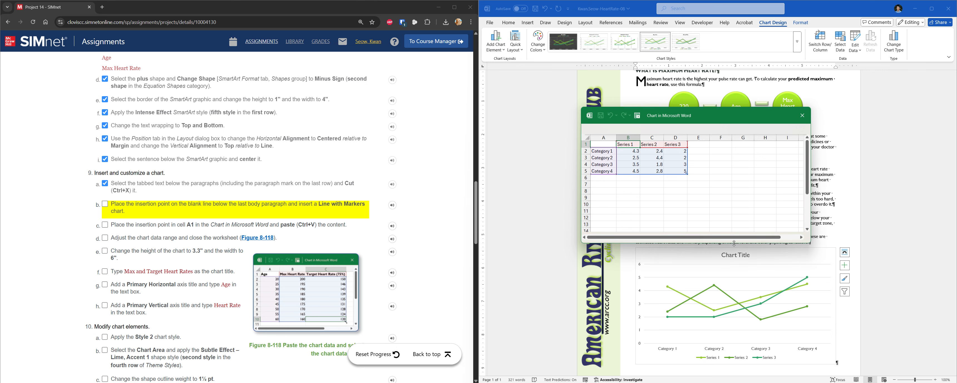
{"action": "left_click", "coordinate": [120, 215]}
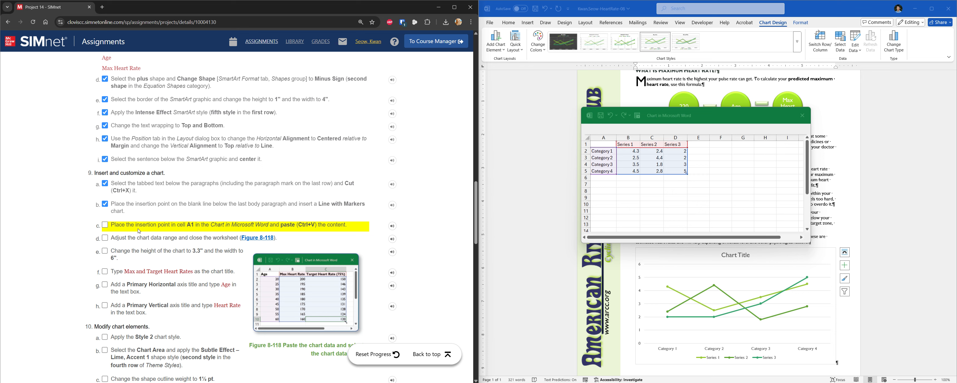
- Paste the cut heart rate data into the chart worksheet starting at cell A1 and mark instruction step 9c as completed
{"action": "left_click", "coordinate": [603, 146]}
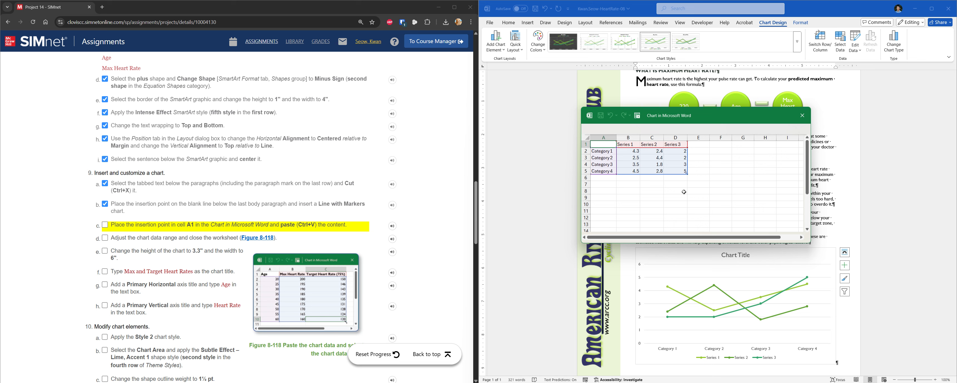
{"action": "key", "text": "ctrl+v"}
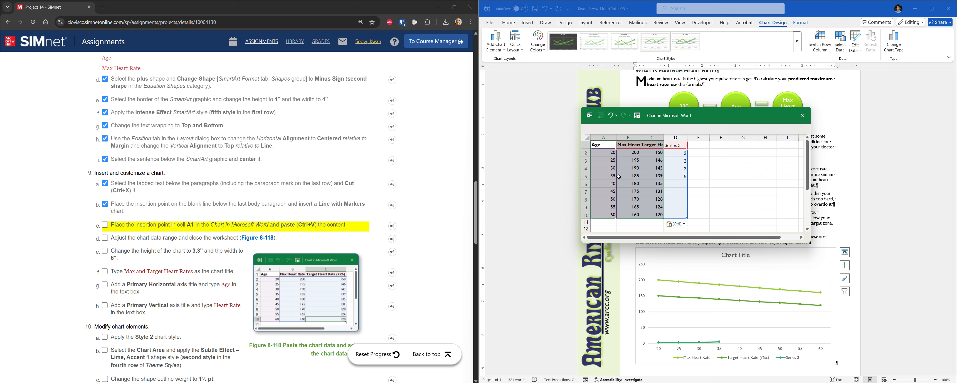
{"action": "left_click", "coordinate": [122, 236]}
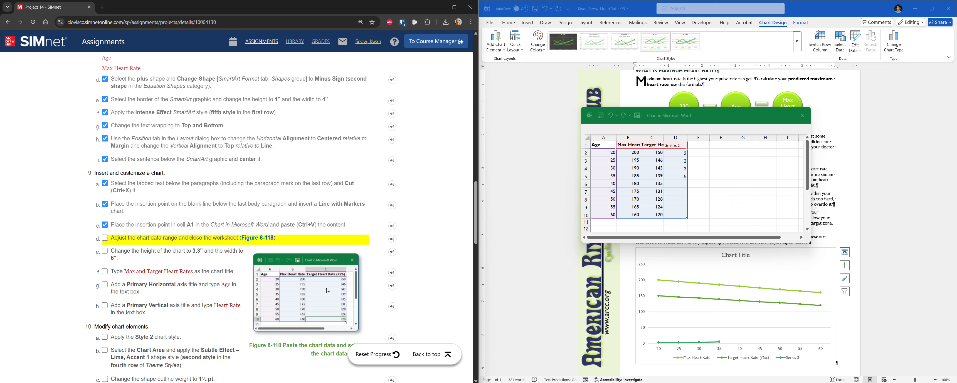
- Delete the Series 3 column D from the chart's data worksheet
{"action": "left_click", "coordinate": [674, 137]}
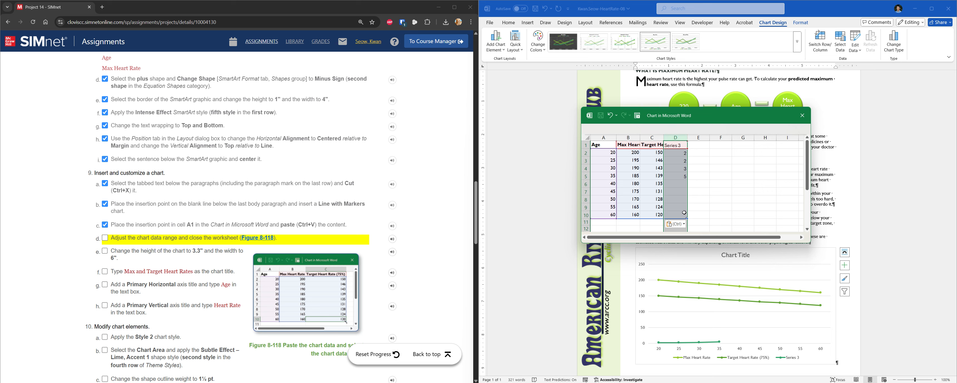
{"action": "right_click", "coordinate": [682, 138]}
{"action": "left_click", "coordinate": [700, 217]}
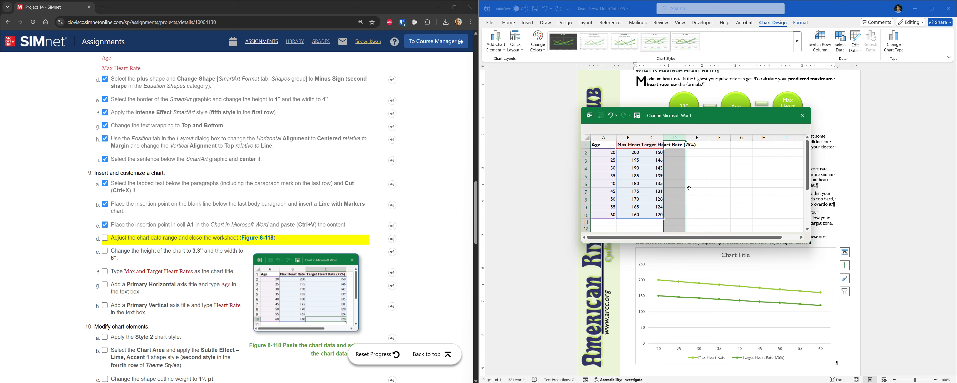
{"action": "left_click", "coordinate": [696, 176]}
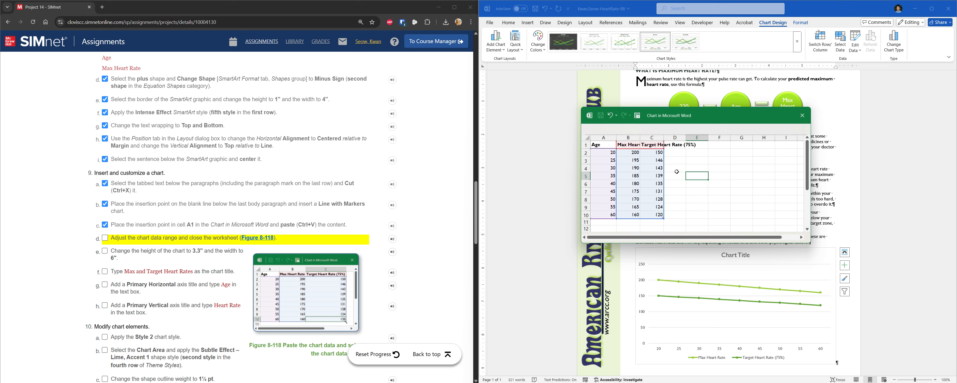
- Fit the widths of worksheet columns C and B to their contents and close the chart worksheet
{"action": "double_click", "coordinate": [664, 138]}
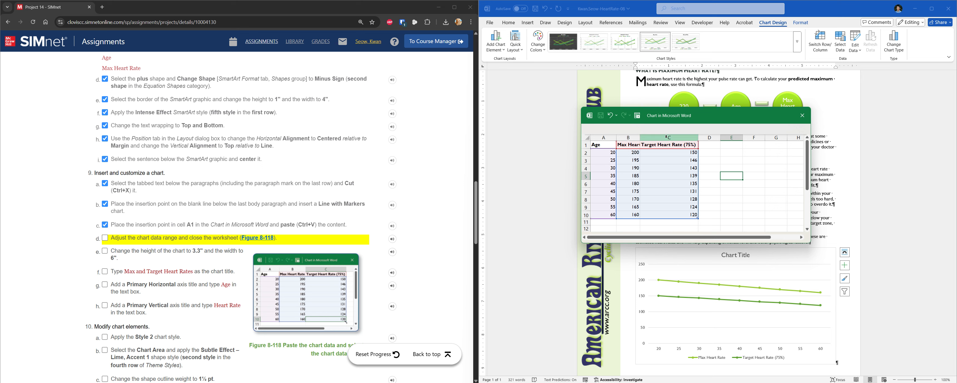
{"action": "double_click", "coordinate": [639, 138]}
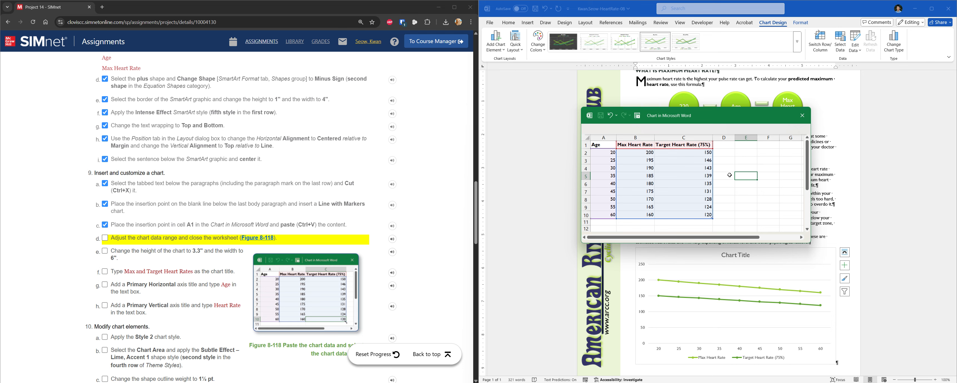
{"action": "left_click", "coordinate": [802, 115]}
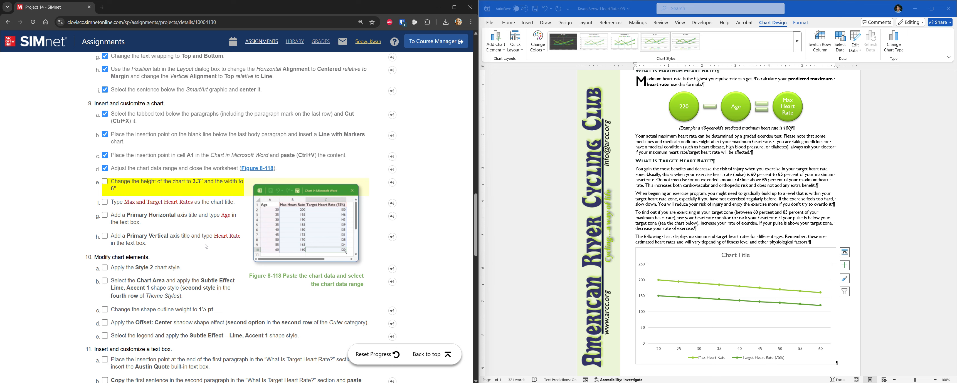
- Set the height of the chart to 3.3" and mark instruction step 9e as completed
{"action": "left_click", "coordinate": [812, 253]}
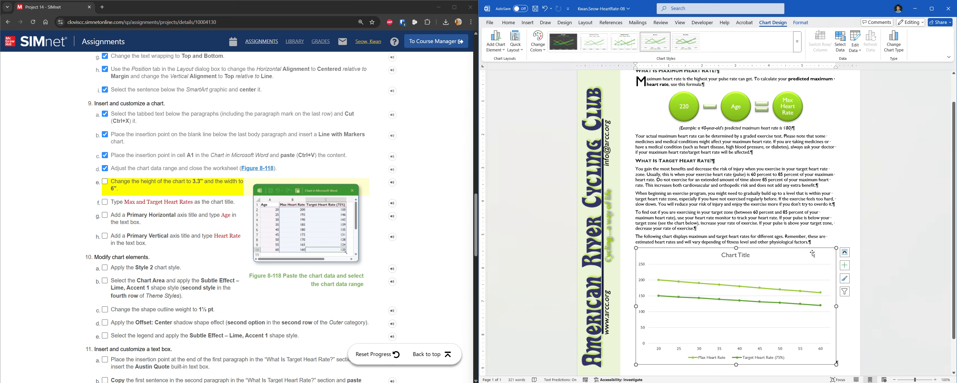
{"action": "left_click", "coordinate": [800, 22]}
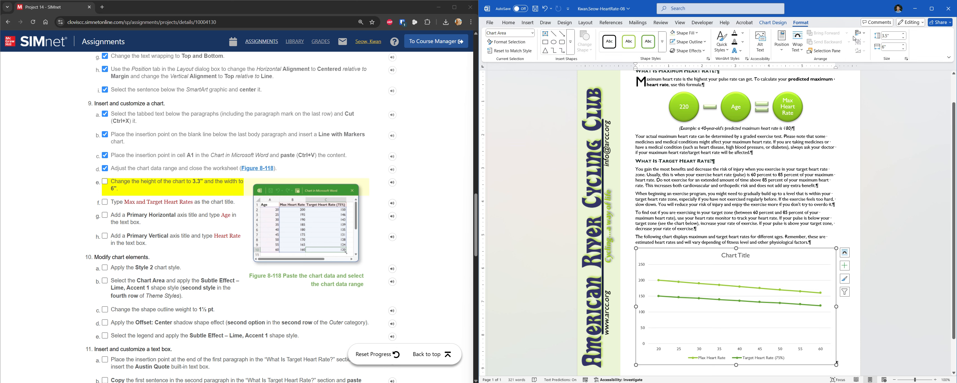
{"action": "left_click", "coordinate": [895, 36]}
{"action": "key", "text": "BackSpace"}
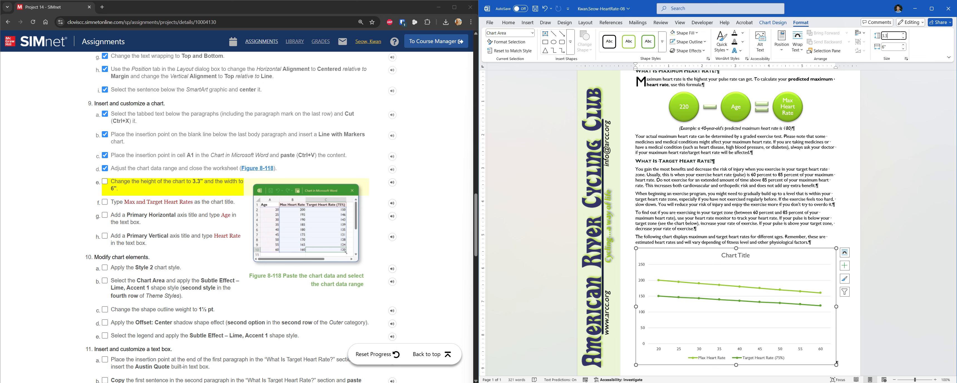
{"action": "key", "text": "Tab"}
{"action": "left_click", "coordinate": [895, 167]}
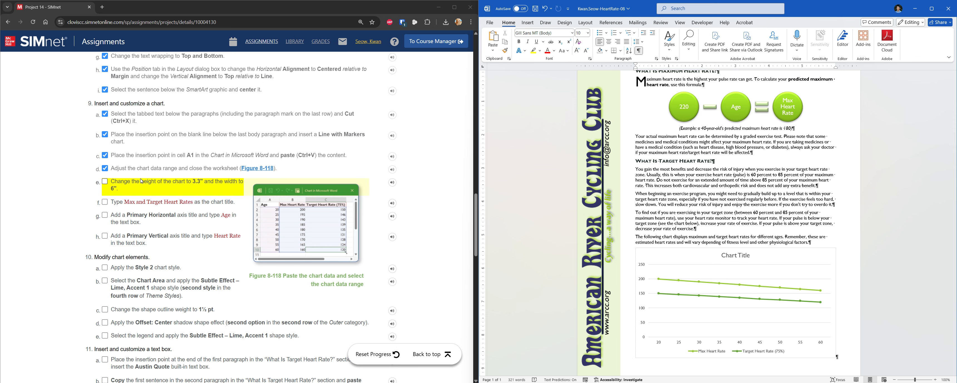
{"action": "left_click", "coordinate": [133, 193]}
- Copy "Max and Target Heart Rates" from instruction step 9f and paste it over the placeholder chart title
{"action": "scroll", "coordinate": [137, 190], "scroll_direction": "down", "scroll_amount": 2}
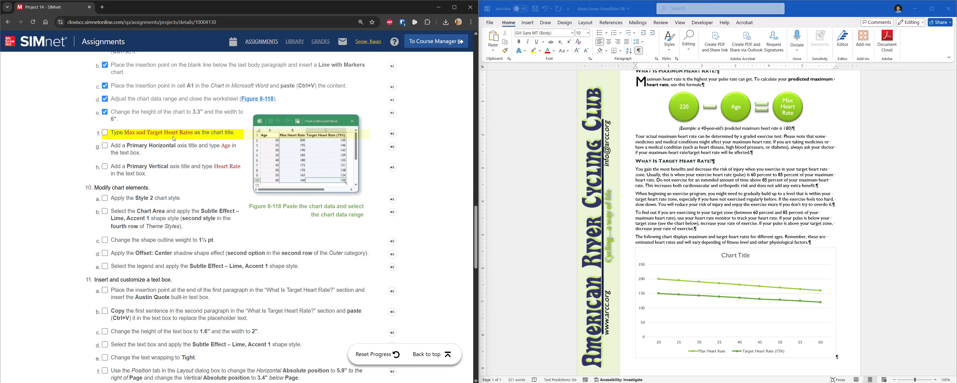
{"action": "left_click_drag", "start_coordinate": [124, 133], "coordinate": [193, 137]}
{"action": "key", "text": "ctrl+c"}
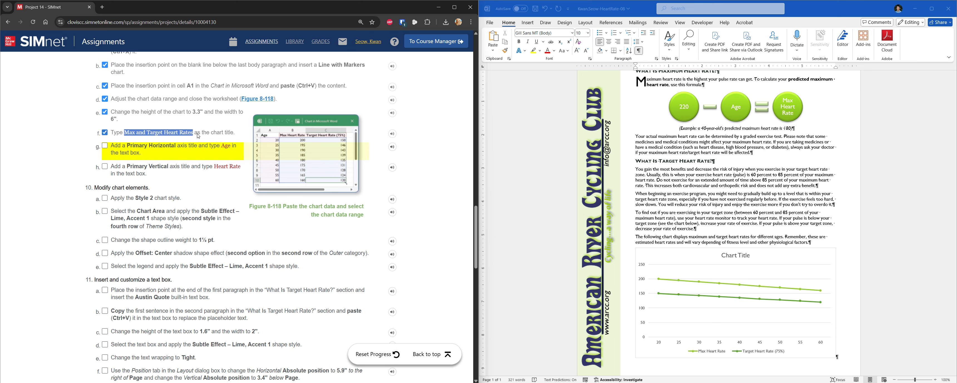
{"action": "triple_click", "coordinate": [735, 259]}
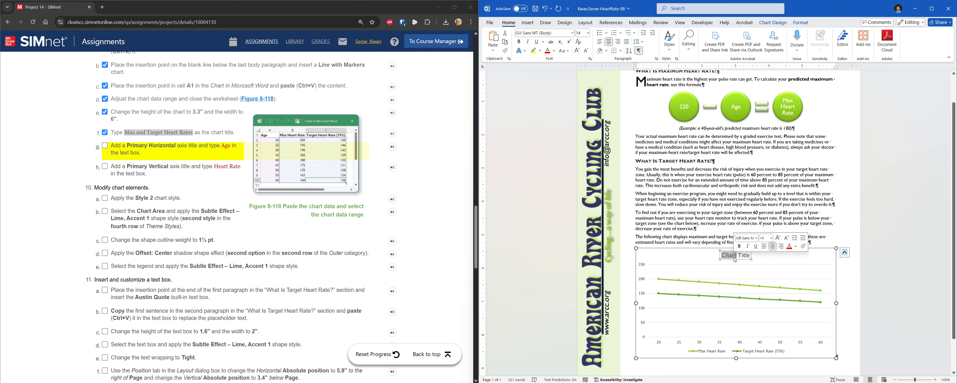
{"action": "key", "text": "ctrl+a"}
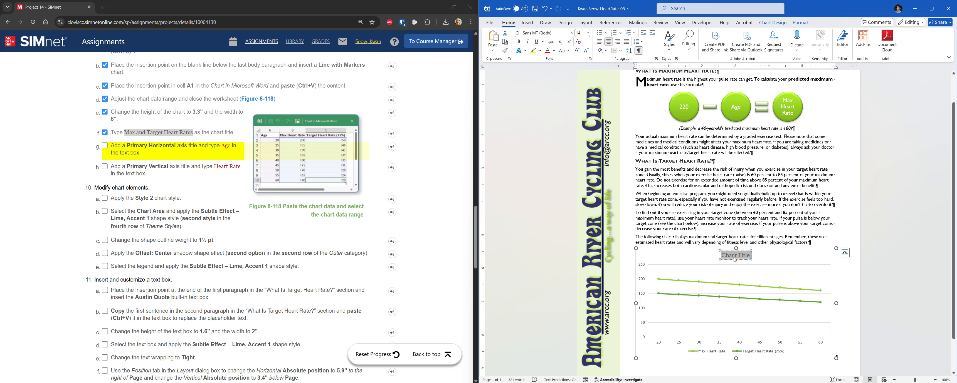
{"action": "key", "text": "Delete"}
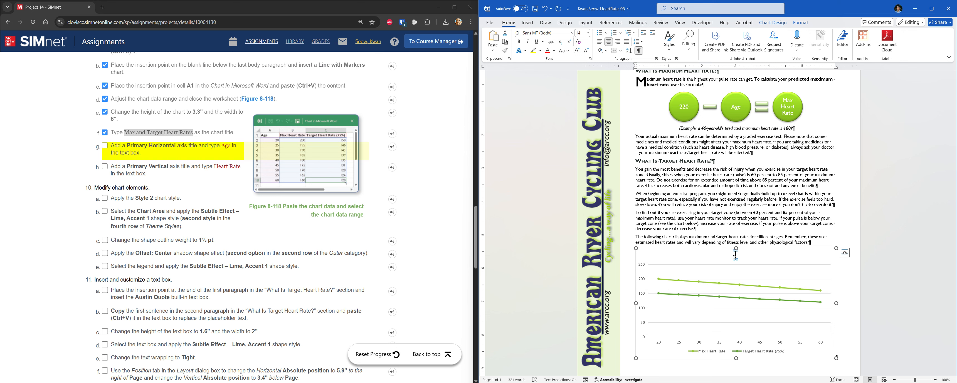
{"action": "key", "text": "ctrl+v"}
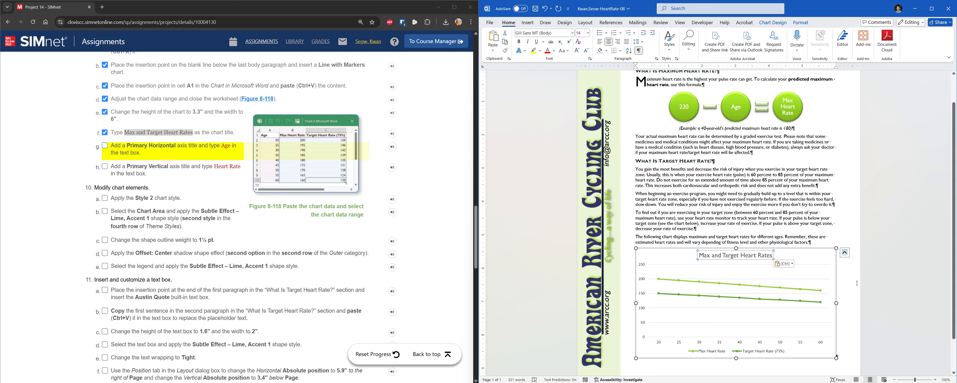
- Add Primary Horizontal and Primary Vertical axis titles to the chart
{"action": "left_click", "coordinate": [823, 260]}
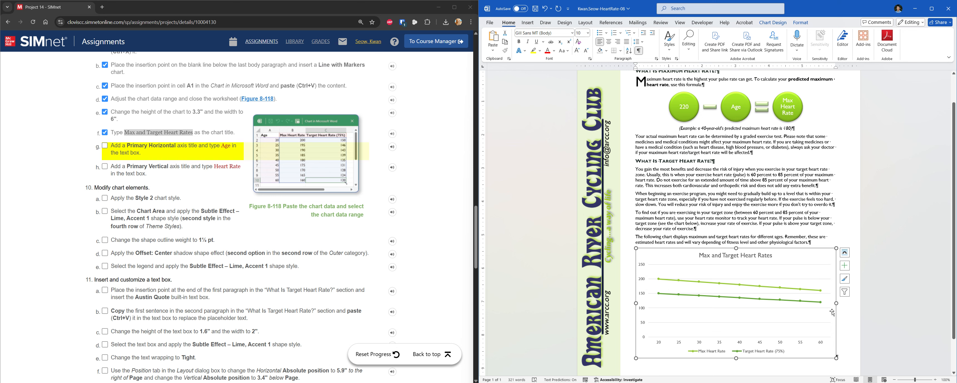
{"action": "left_click", "coordinate": [845, 266]}
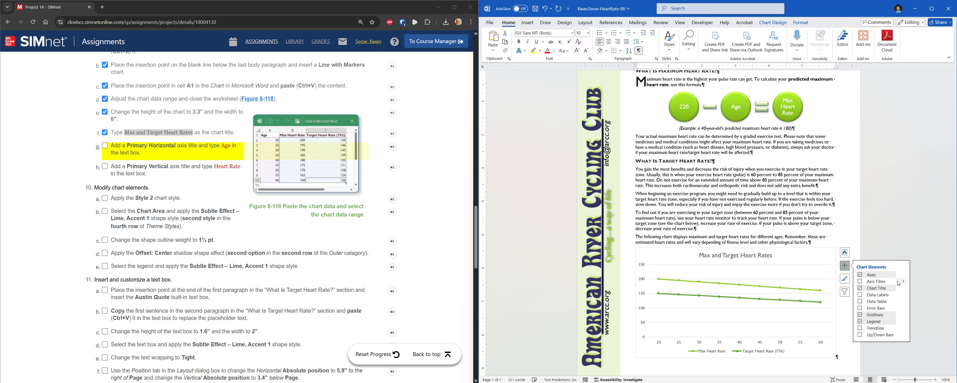
{"action": "mouse_move", "coordinate": [903, 283]}
{"action": "left_click", "coordinate": [816, 284]}
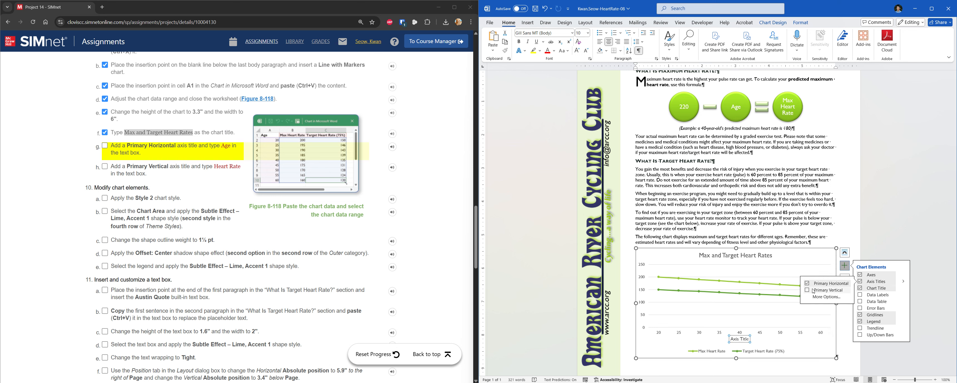
{"action": "left_click", "coordinate": [808, 292]}
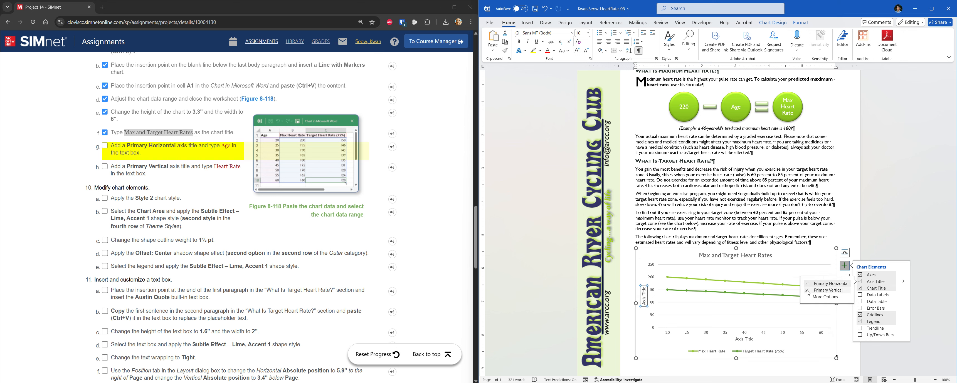
- Replace the placeholder text of the horizontal axis title with "Age"
{"action": "left_click", "coordinate": [747, 339]}
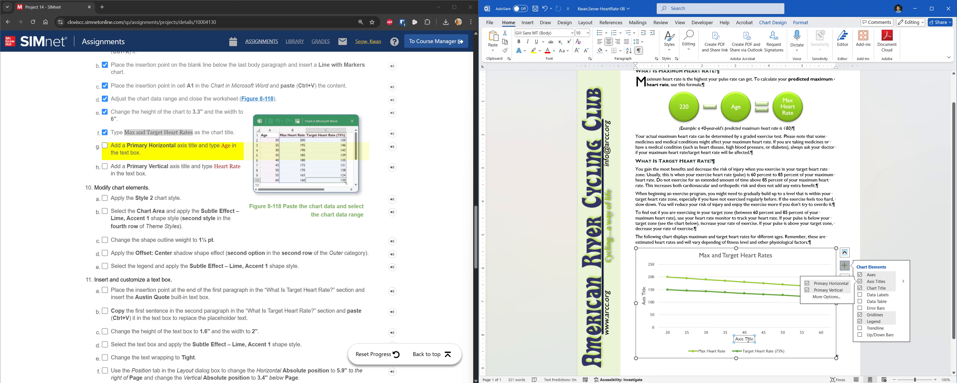
{"action": "double_click", "coordinate": [748, 340]}
{"action": "key", "text": "ctrl+a"}
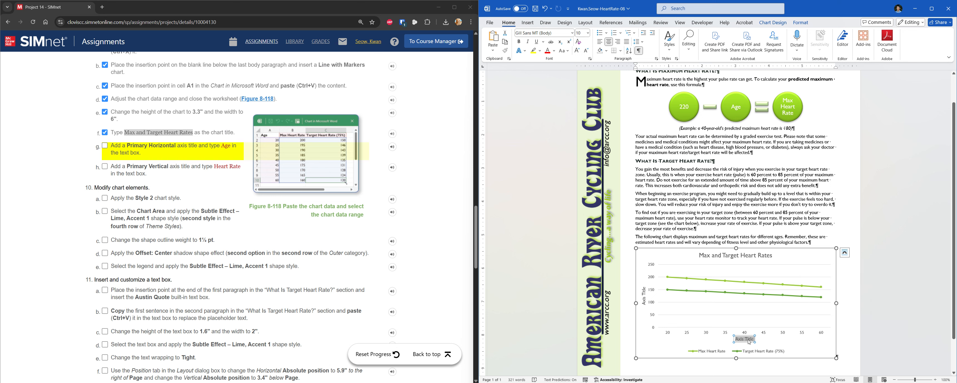
{"action": "type", "text": "Age"}
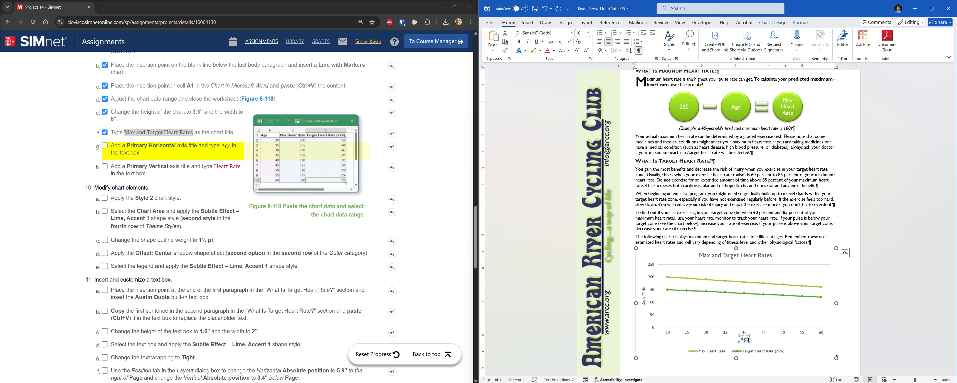
- Replace the vertical axis title text with "Heart Rate" and mark instruction steps 9g and 9h as completed
{"action": "double_click", "coordinate": [643, 296]}
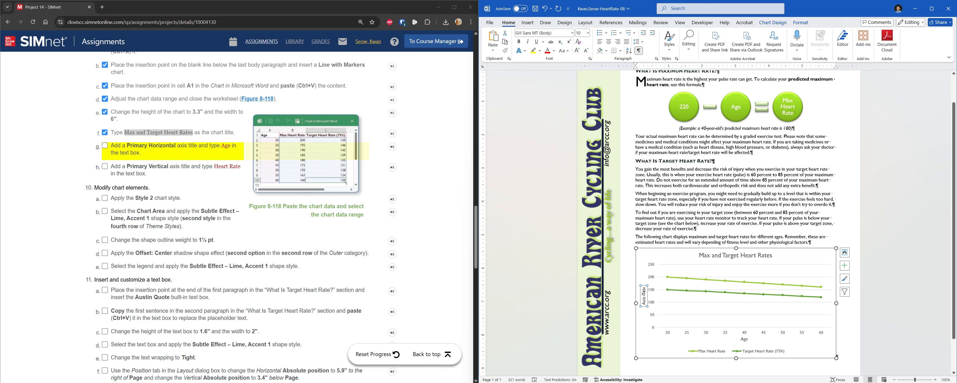
{"action": "double_click", "coordinate": [595, 295]}
{"action": "key", "text": "ctrl+a"}
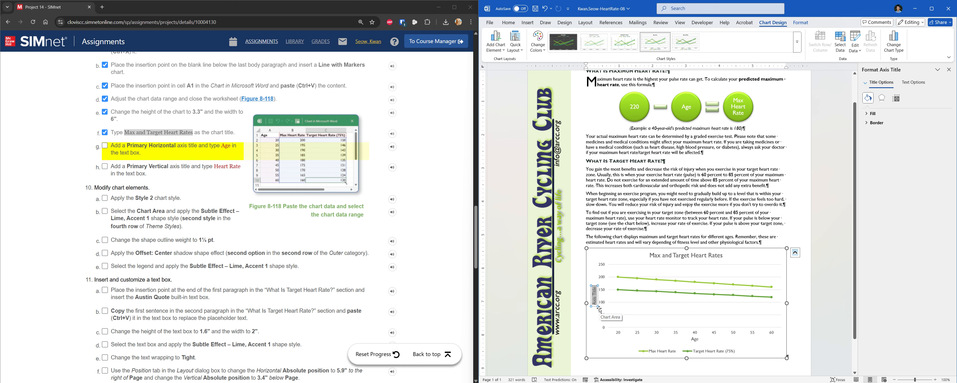
{"action": "type", "text": "Heart Rate"}
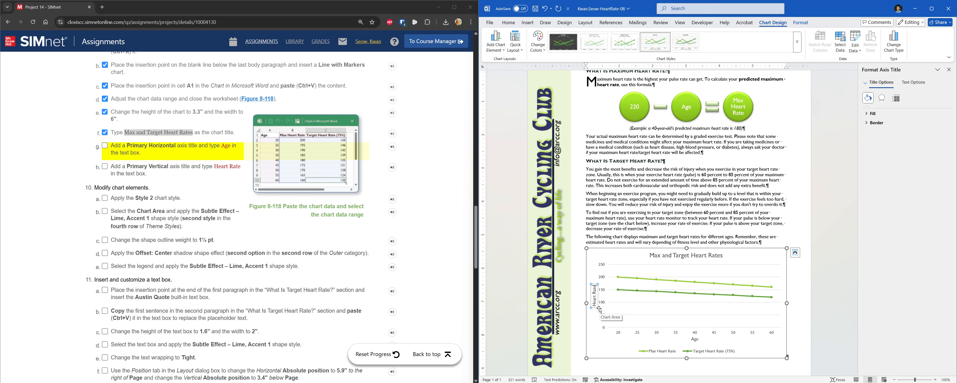
{"action": "left_click", "coordinate": [948, 70]}
{"action": "left_click", "coordinate": [641, 330]}
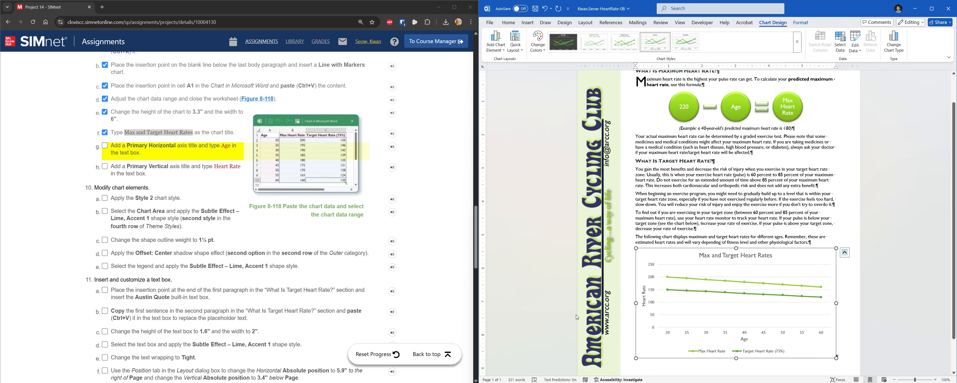
{"action": "left_click", "coordinate": [105, 146]}
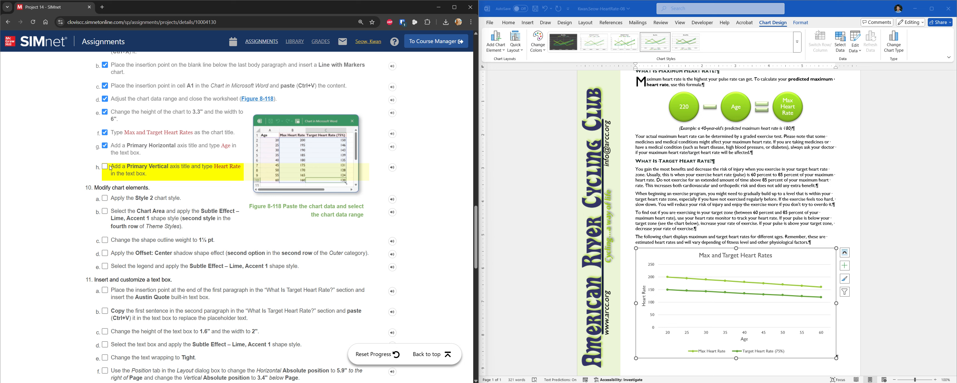
{"action": "left_click", "coordinate": [105, 167]}
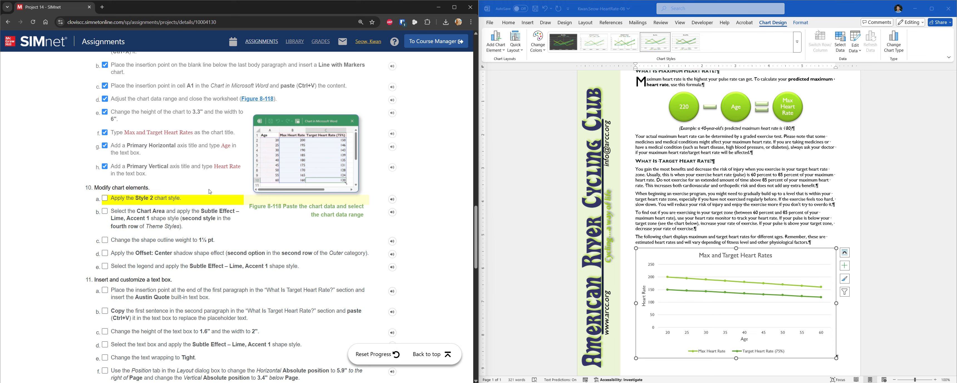
- Compare the chart with the completed document in Figure 8-119 and review the instructions for modifying chart elements
{"action": "scroll", "coordinate": [210, 193], "scroll_direction": "down", "scroll_amount": 10}
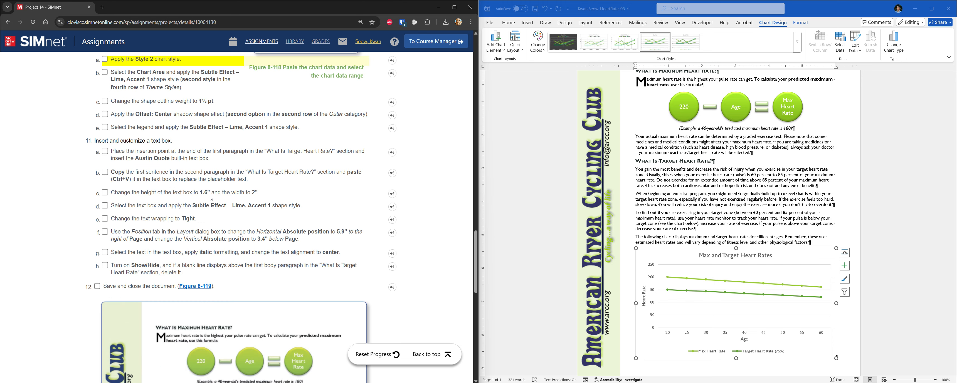
{"action": "scroll", "coordinate": [211, 198], "scroll_direction": "down", "scroll_amount": 1}
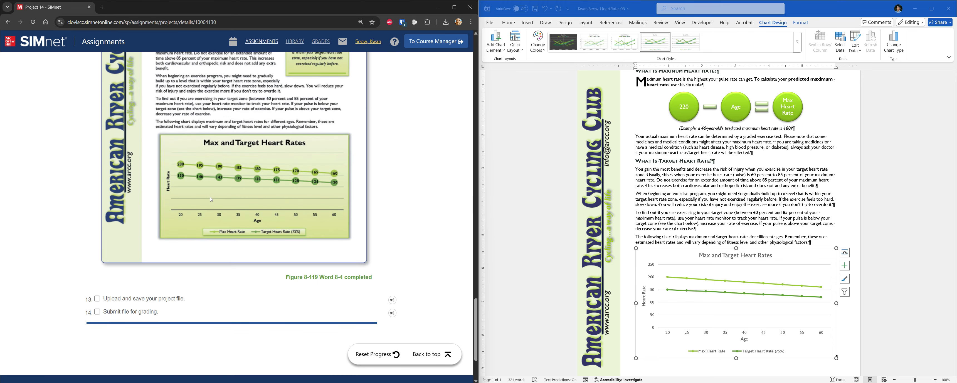
{"action": "scroll", "coordinate": [212, 198], "scroll_direction": "up", "scroll_amount": 1}
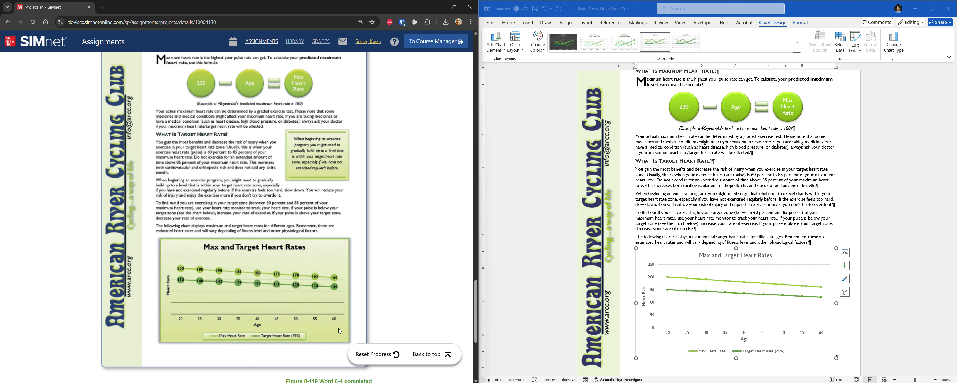
{"action": "scroll", "coordinate": [759, 318], "scroll_direction": "down", "scroll_amount": 1}
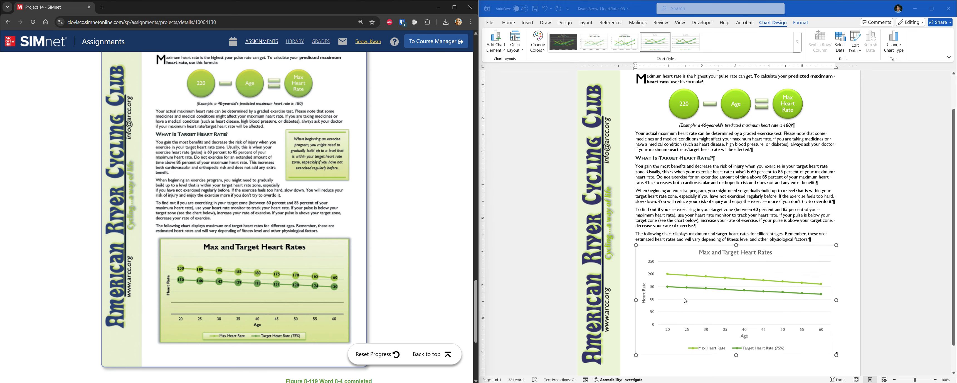
{"action": "scroll", "coordinate": [283, 226], "scroll_direction": "up", "scroll_amount": 1}
{"action": "scroll", "coordinate": [283, 227], "scroll_direction": "up", "scroll_amount": 10}
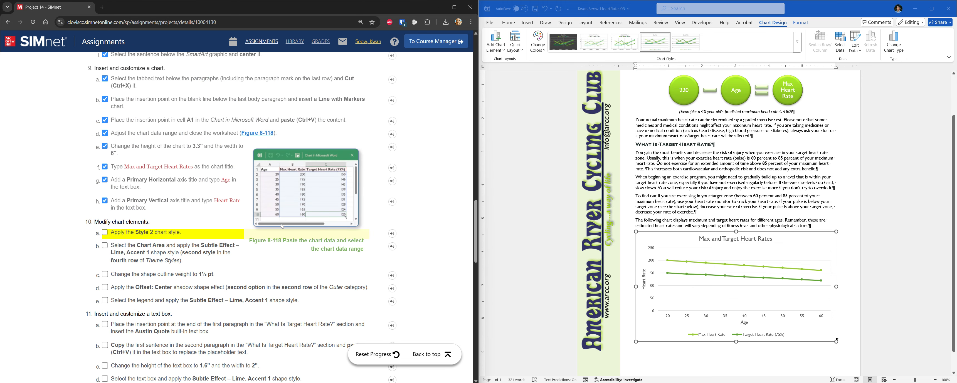
{"action": "scroll", "coordinate": [282, 226], "scroll_direction": "down", "scroll_amount": 2}
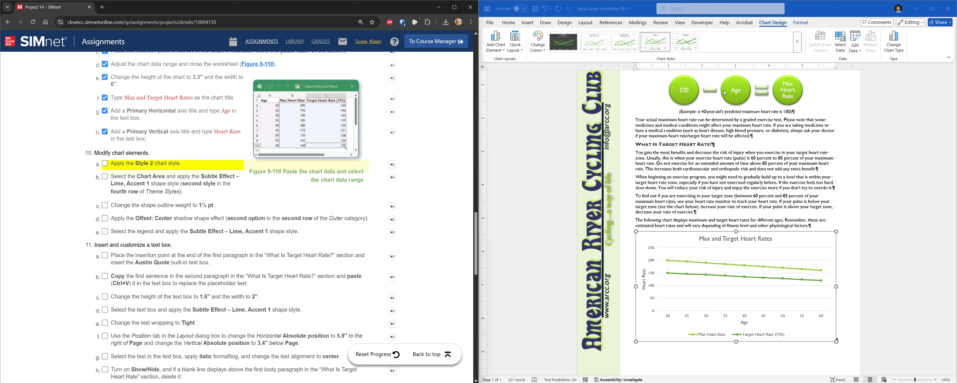
- Apply the Style 2 chart style to the heart rate chart and mark instruction step 10a as completed
{"action": "left_click", "coordinate": [800, 23]}
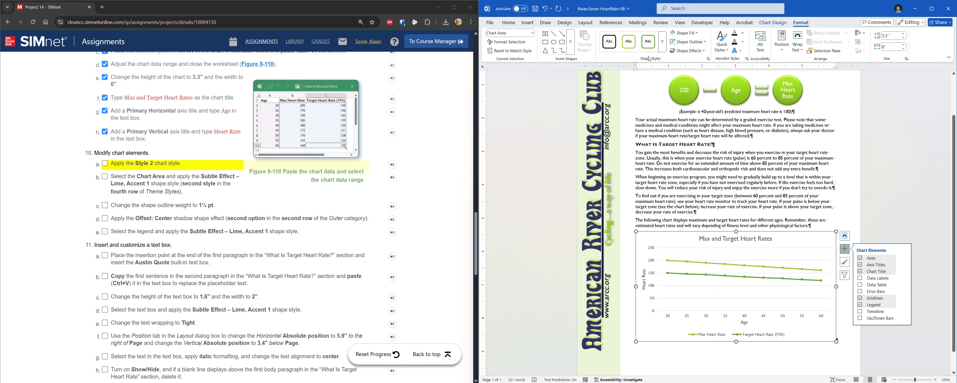
{"action": "left_click", "coordinate": [662, 50]}
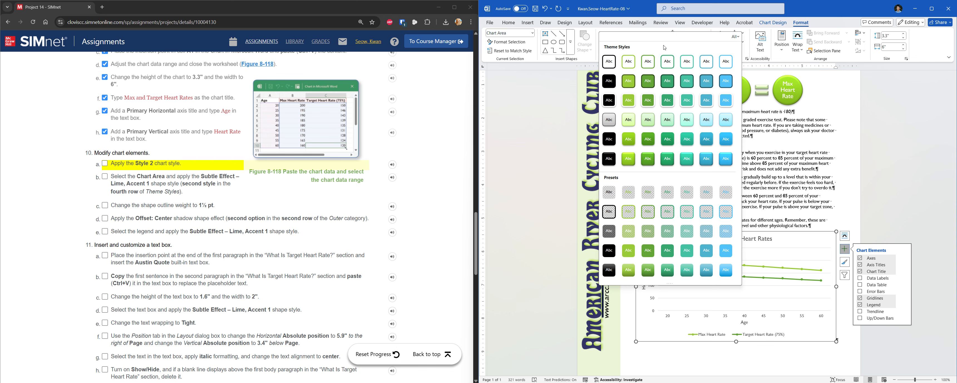
{"action": "left_click", "coordinate": [783, 26]}
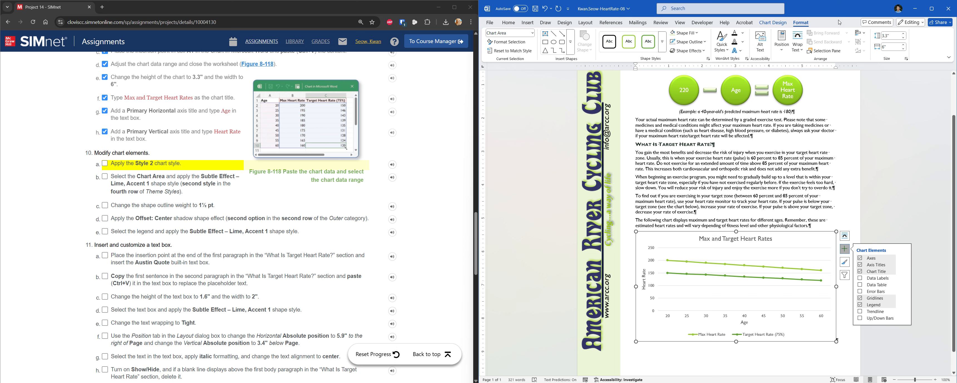
{"action": "left_click", "coordinate": [783, 26]}
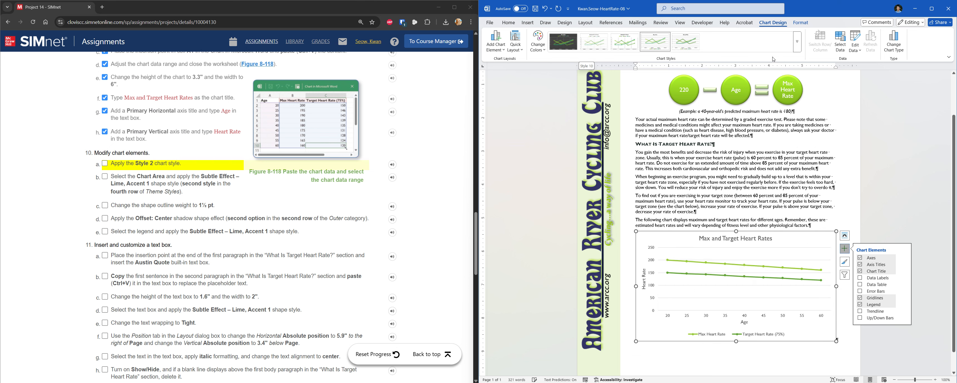
{"action": "left_click", "coordinate": [797, 43]}
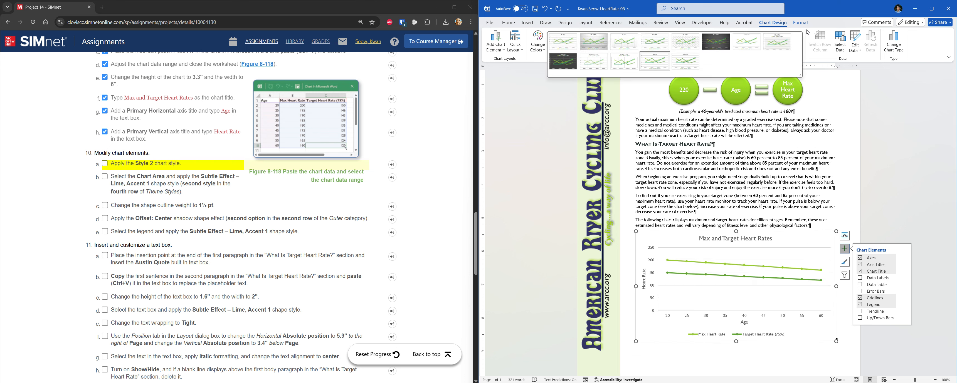
{"action": "left_click", "coordinate": [598, 41]}
{"action": "left_click", "coordinate": [106, 169]}
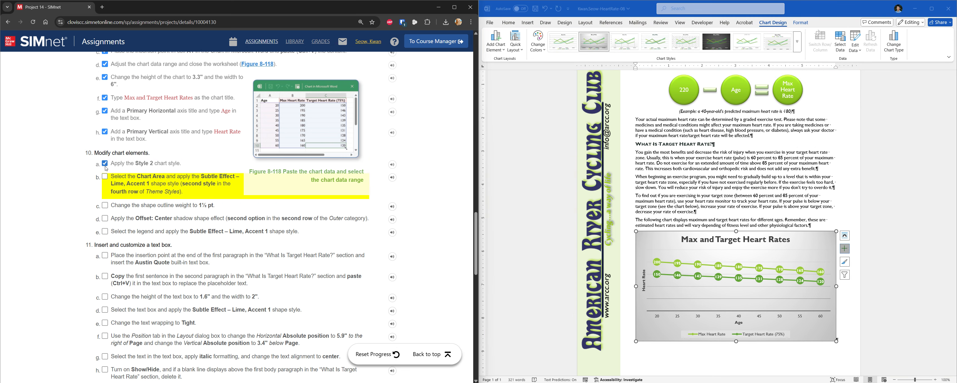
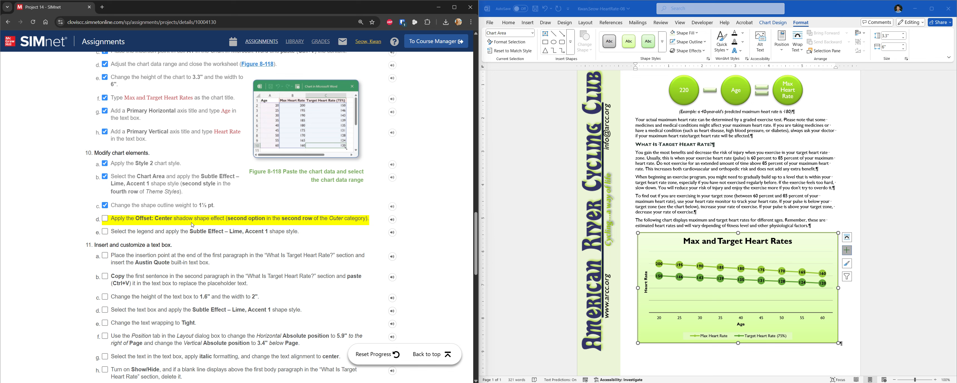
- Apply the Offset: Center outer shadow effect to the chart area and mark instruction step 10d as completed
{"action": "left_click", "coordinate": [688, 50]}
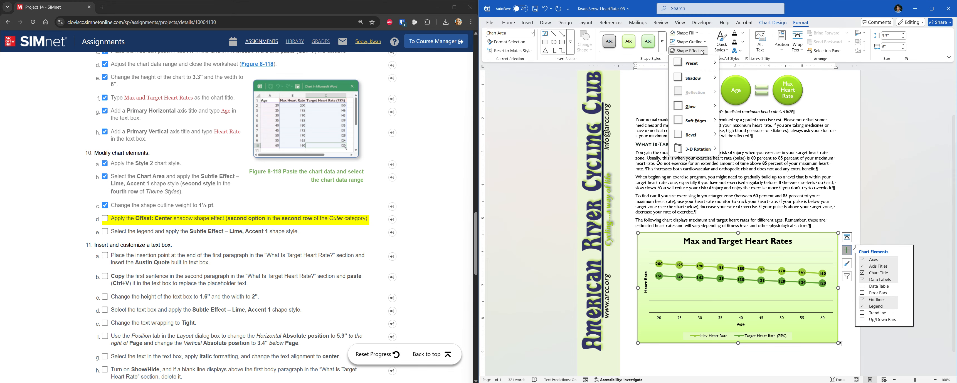
{"action": "mouse_move", "coordinate": [693, 78]}
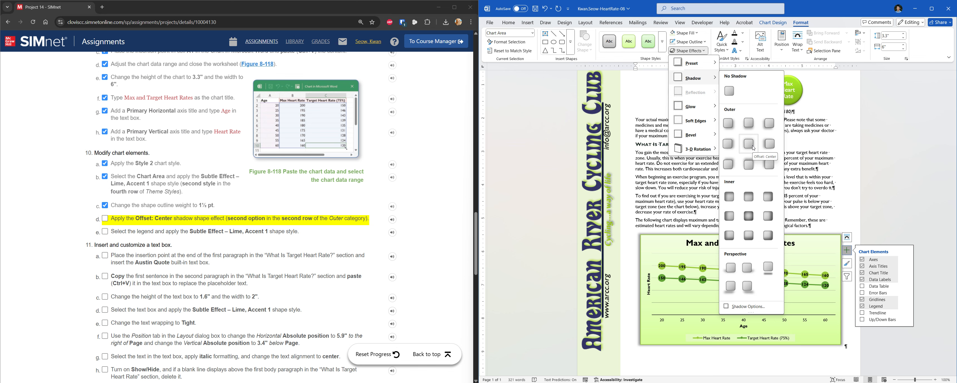
{"action": "left_click", "coordinate": [753, 148]}
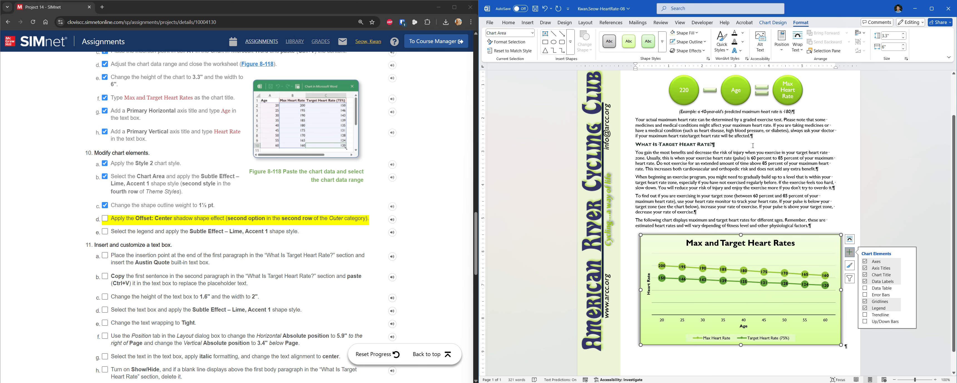
{"action": "left_click", "coordinate": [121, 219]}
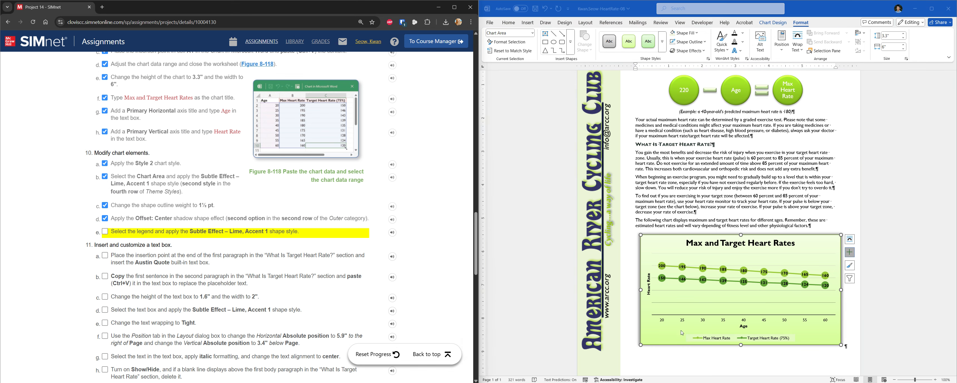
- Apply the Subtle Effect - Lime, Accent 1 shape style to the chart legend and mark instruction step 10e as completed
{"action": "left_click", "coordinate": [708, 337]}
{"action": "left_click", "coordinate": [727, 340]}
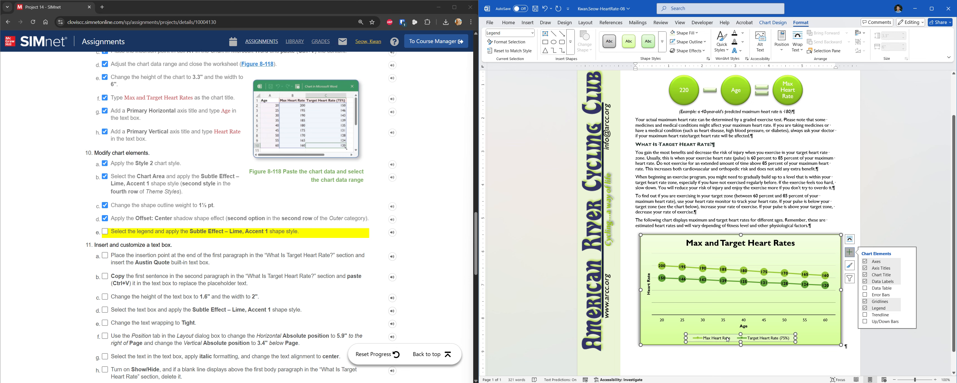
{"action": "left_click", "coordinate": [662, 42]}
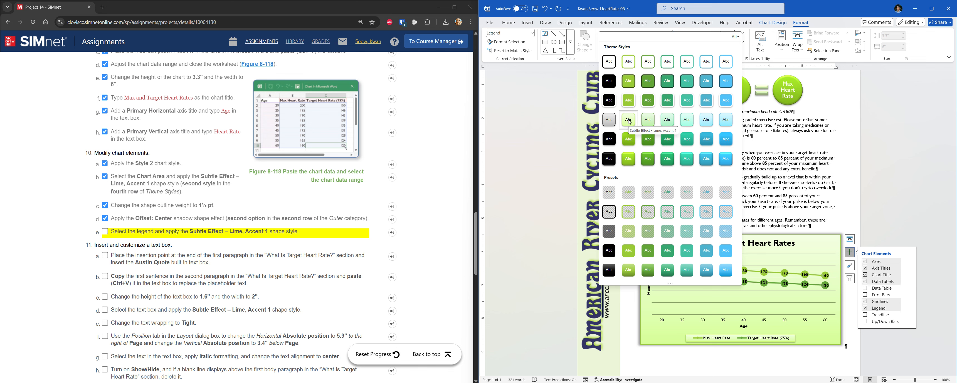
{"action": "left_click", "coordinate": [628, 120]}
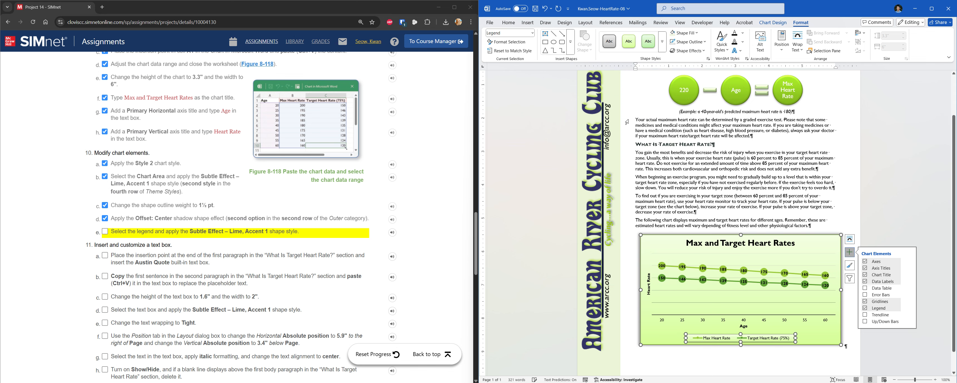
{"action": "left_click", "coordinate": [294, 244]}
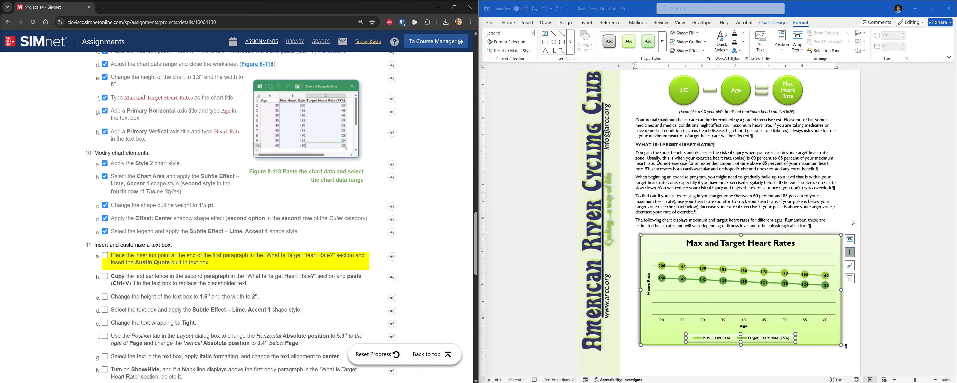
- Insert the built-in Austin Quote text box at the end of the "What Is Target Heart Rate?" heading and mark instruction step 11a as completed
{"action": "scroll", "coordinate": [854, 223], "scroll_direction": "down", "scroll_amount": 1}
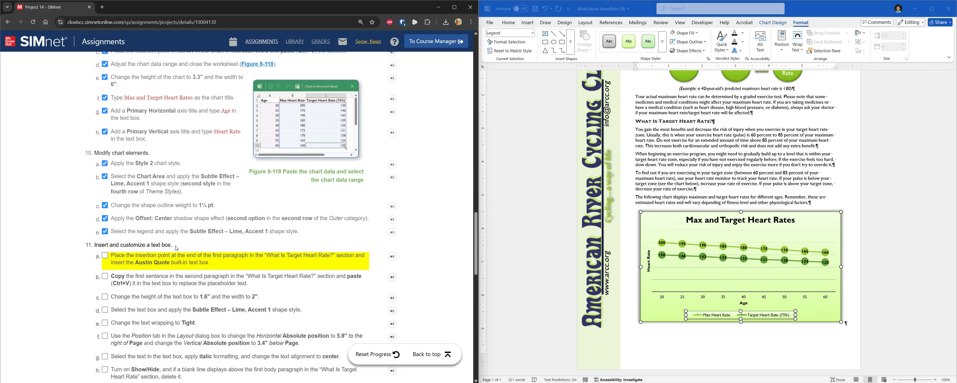
{"action": "scroll", "coordinate": [478, 258], "scroll_direction": "down", "scroll_amount": 1}
{"action": "scroll", "coordinate": [478, 257], "scroll_direction": "down", "scroll_amount": 10}
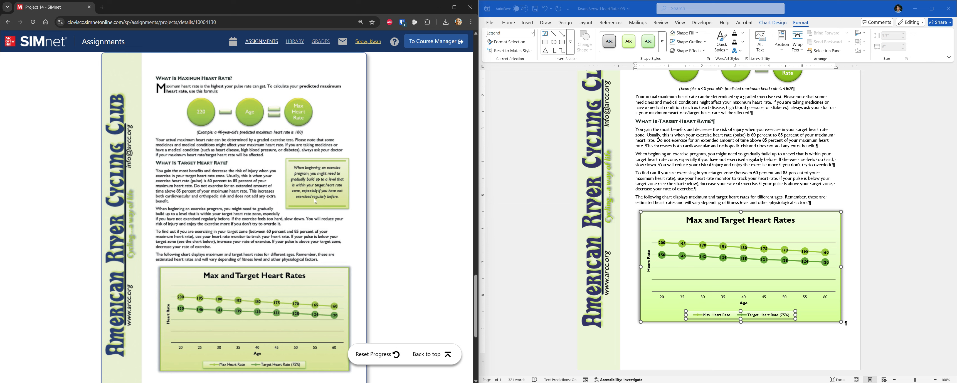
{"action": "left_click_drag", "start_coordinate": [472, 305], "coordinate": [478, 253]}
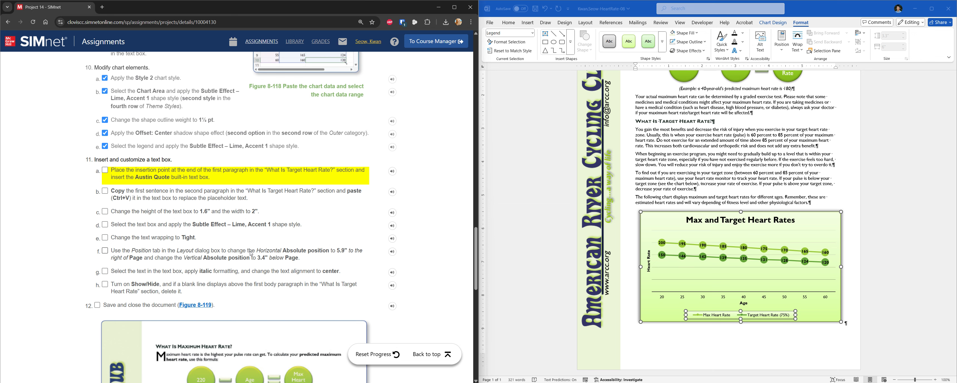
{"action": "scroll", "coordinate": [307, 208], "scroll_direction": "up", "scroll_amount": 1}
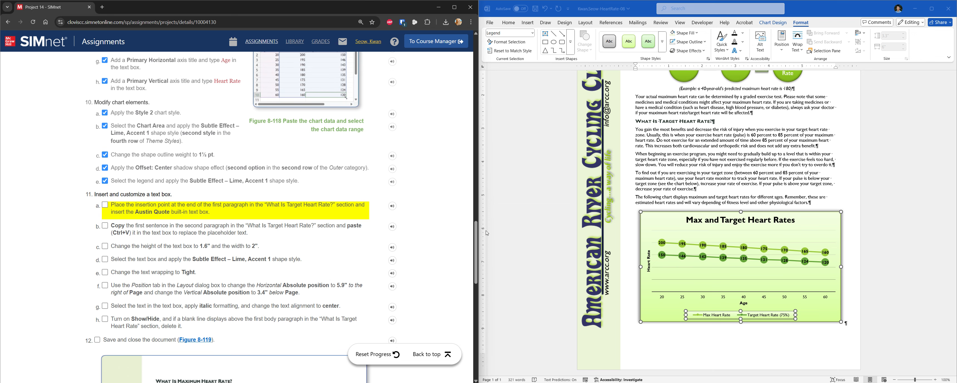
{"action": "scroll", "coordinate": [771, 206], "scroll_direction": "up", "scroll_amount": 1}
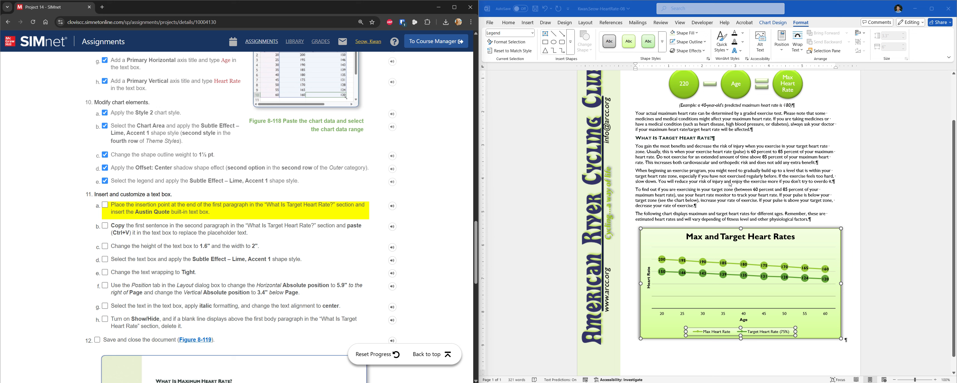
{"action": "left_click", "coordinate": [713, 139]}
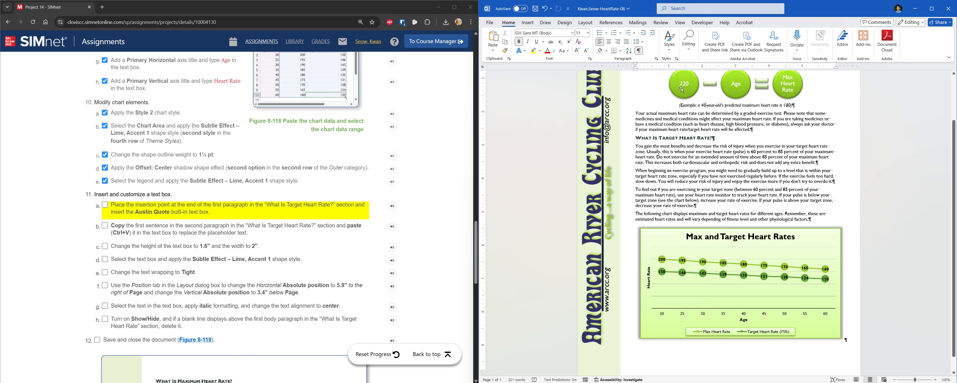
{"action": "left_click", "coordinate": [527, 23]}
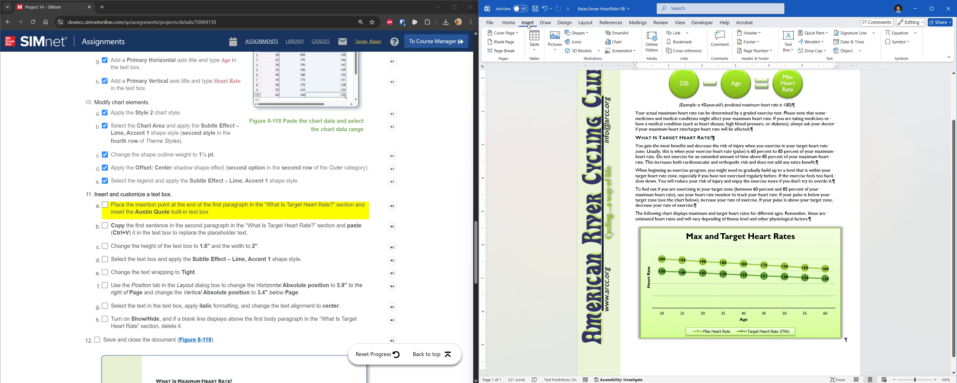
{"action": "left_click", "coordinate": [788, 54]}
{"action": "left_click", "coordinate": [850, 113]}
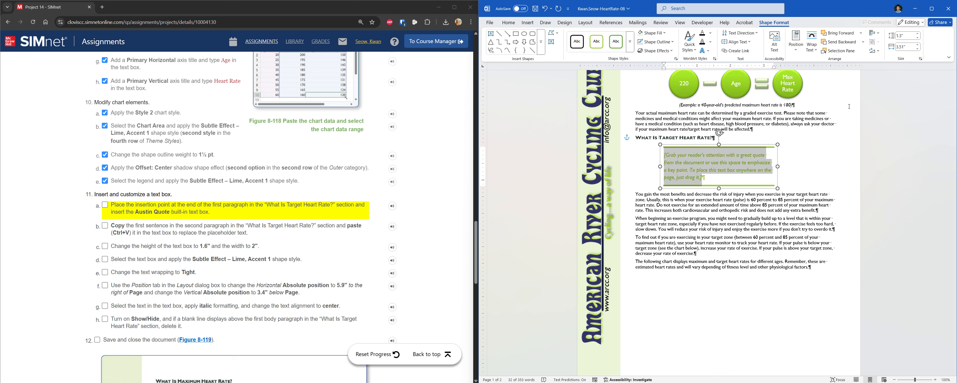
{"action": "left_click", "coordinate": [105, 205]}
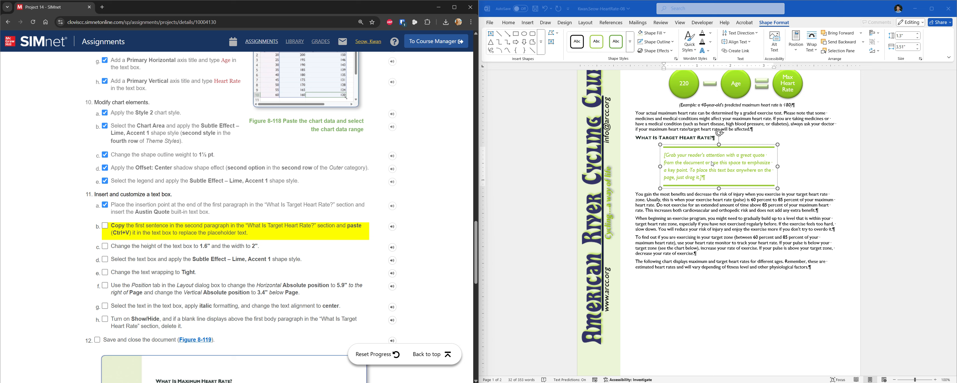
- Replace the quote placeholder with a copy of the sentence starting "When beginning an exercise program" and mark instruction step 11b as completed
{"action": "scroll", "coordinate": [323, 239], "scroll_direction": "down", "scroll_amount": 8}
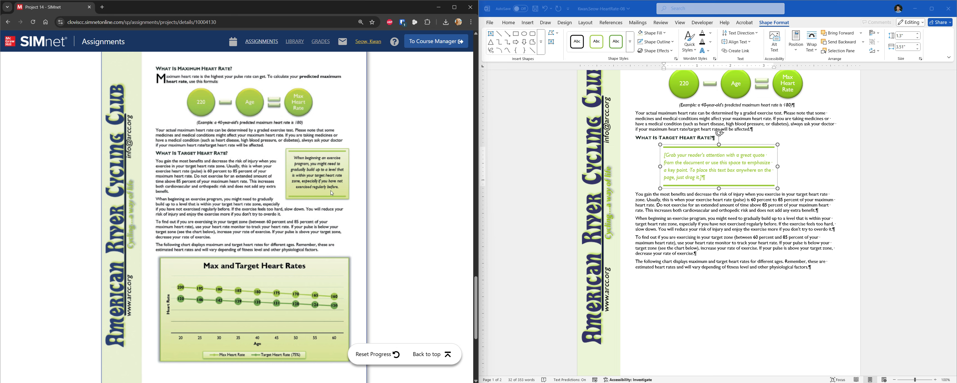
{"action": "left_click", "coordinate": [636, 219]}
{"action": "left_click_drag", "start_coordinate": [636, 219], "coordinate": [778, 225]}
{"action": "key", "text": "ctrl+c"}
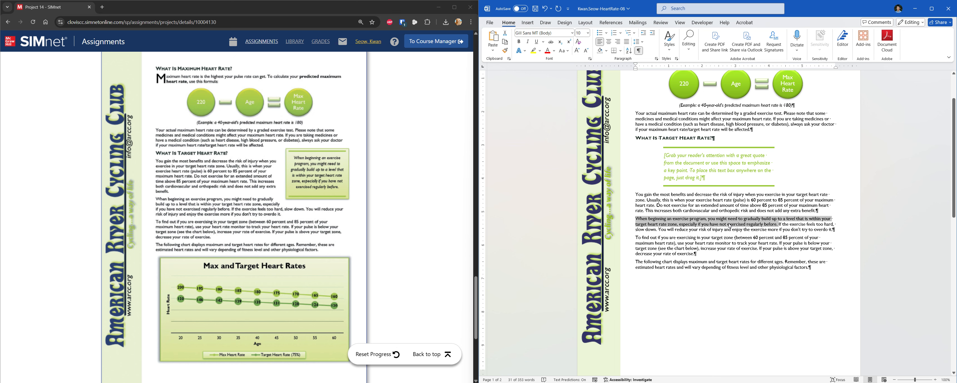
{"action": "right_click", "coordinate": [730, 226]}
{"action": "left_click", "coordinate": [742, 261]}
{"action": "left_click", "coordinate": [696, 180]}
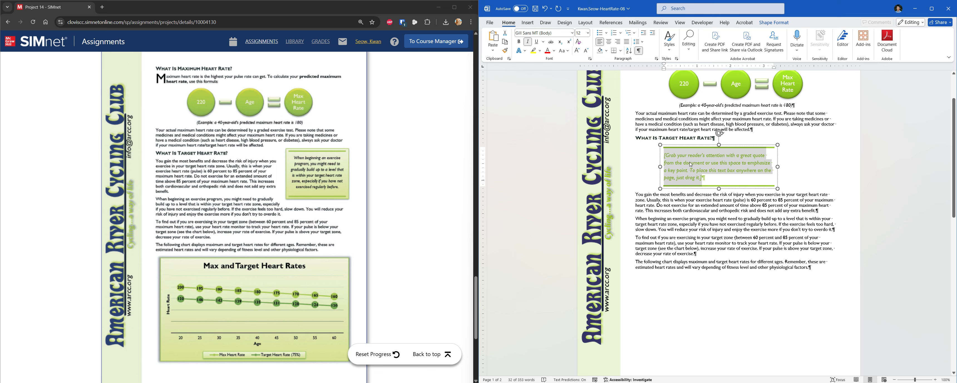
{"action": "key", "text": "ctrl+v"}
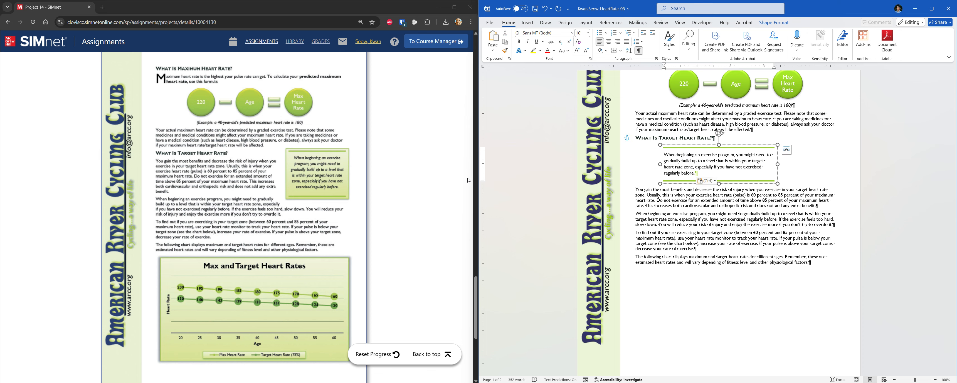
{"action": "scroll", "coordinate": [260, 186], "scroll_direction": "up", "scroll_amount": 10}
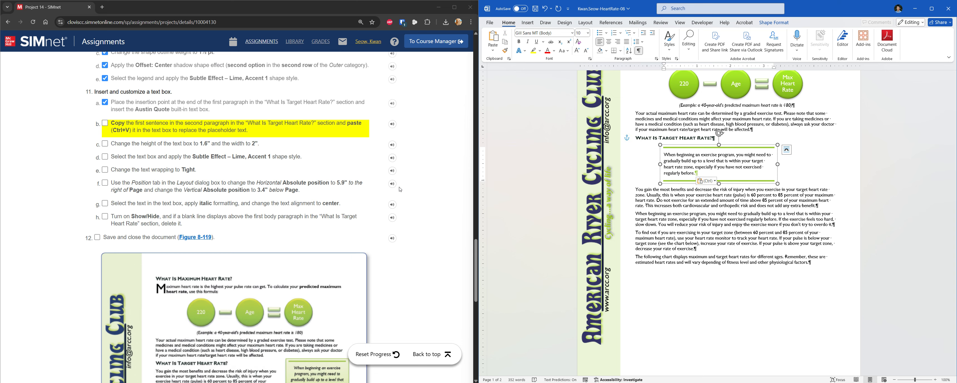
{"action": "scroll", "coordinate": [186, 167], "scroll_direction": "down", "scroll_amount": 5}
{"action": "scroll", "coordinate": [106, 159], "scroll_direction": "up", "scroll_amount": 1}
{"action": "left_click", "coordinate": [106, 159]}
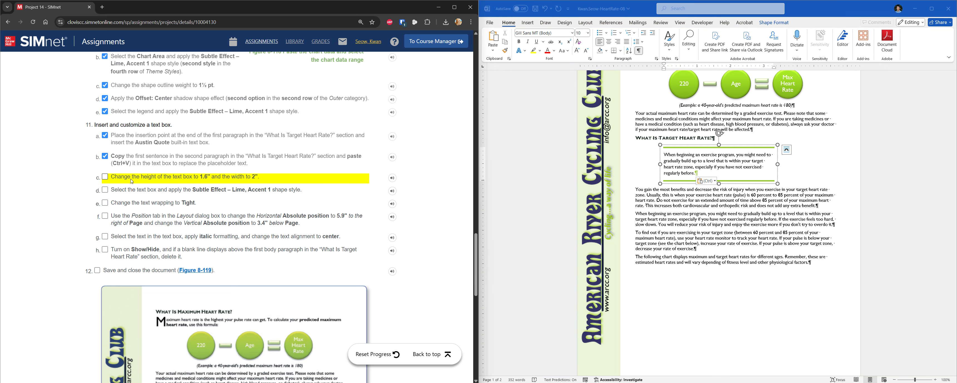
- Set the quote text box's height to 1.6" and width to 2", and mark instruction step 11c as completed
{"action": "left_click", "coordinate": [793, 25]}
{"action": "left_click", "coordinate": [909, 37]}
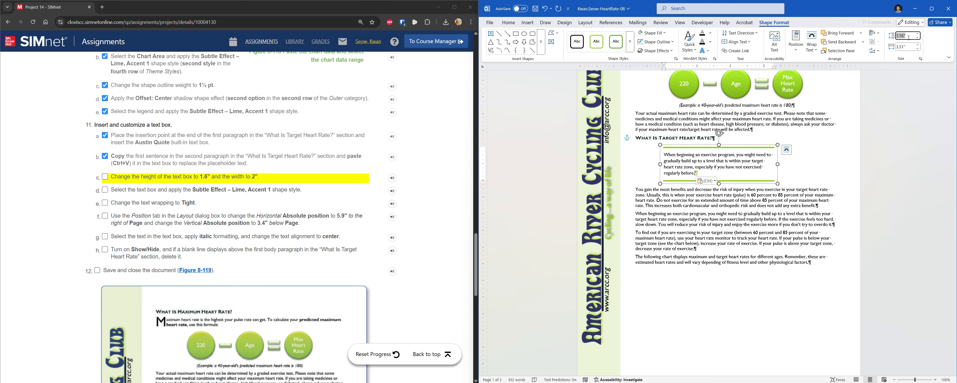
{"action": "key", "text": "BackSpace"}
{"action": "key", "text": "Tab"}
{"action": "type", "text": "2"}
{"action": "key", "text": "Return"}
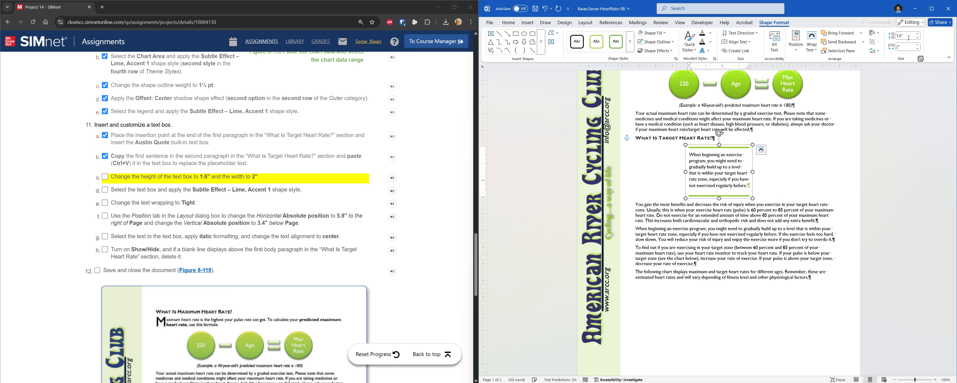
{"action": "left_click", "coordinate": [105, 177]}
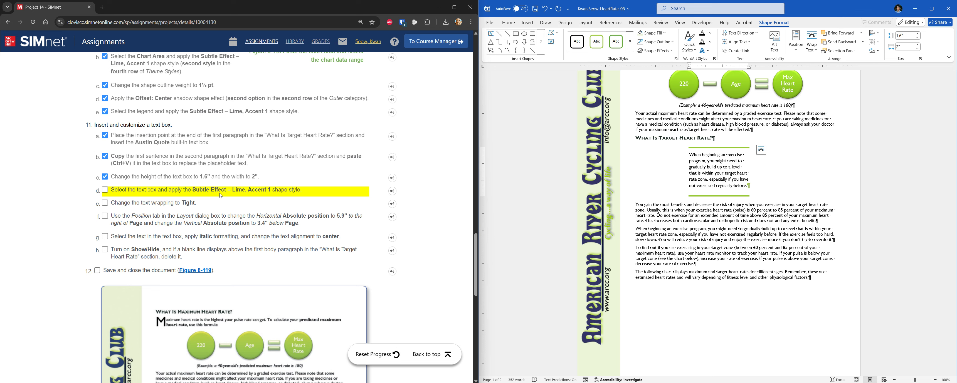
- Apply the Subtle Effect - Lime, Accent 1 shape style to the quote text box and mark instruction step 11d as completed
{"action": "left_click", "coordinate": [740, 173]}
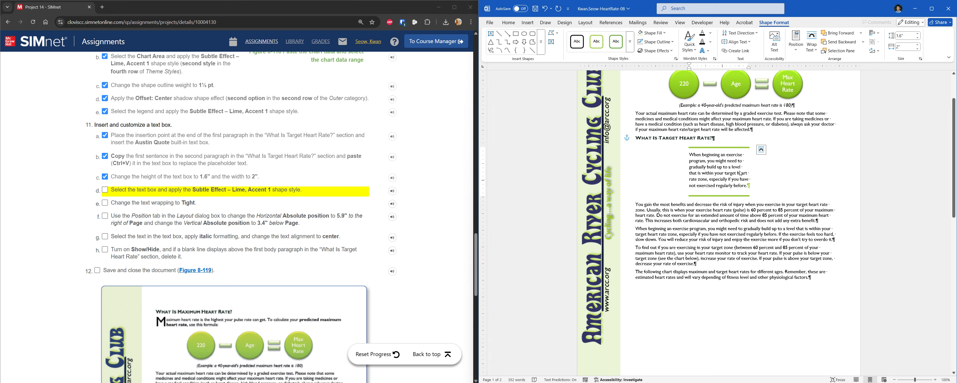
{"action": "scroll", "coordinate": [760, 278], "scroll_direction": "down", "scroll_amount": 5}
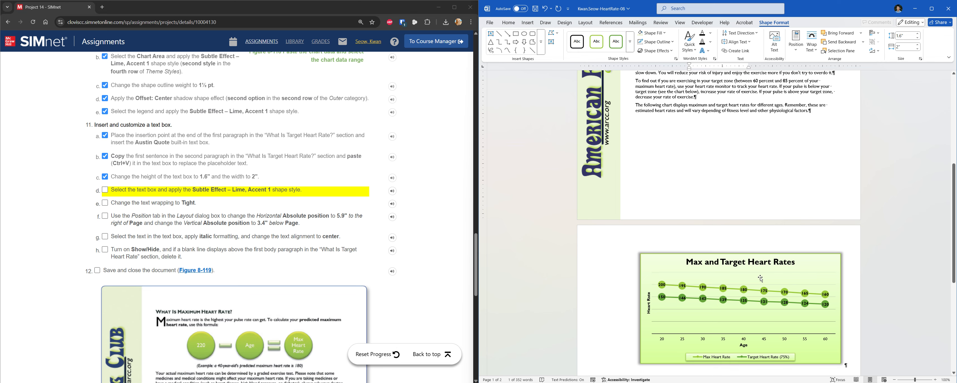
{"action": "scroll", "coordinate": [761, 278], "scroll_direction": "up", "scroll_amount": 5}
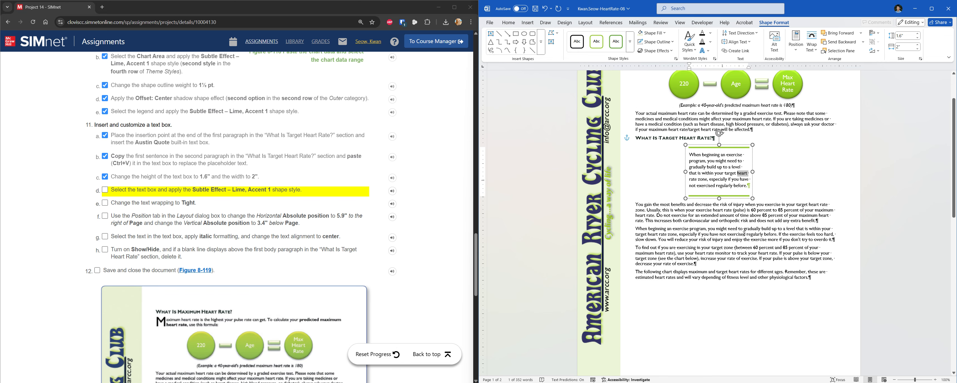
{"action": "left_click", "coordinate": [631, 47]}
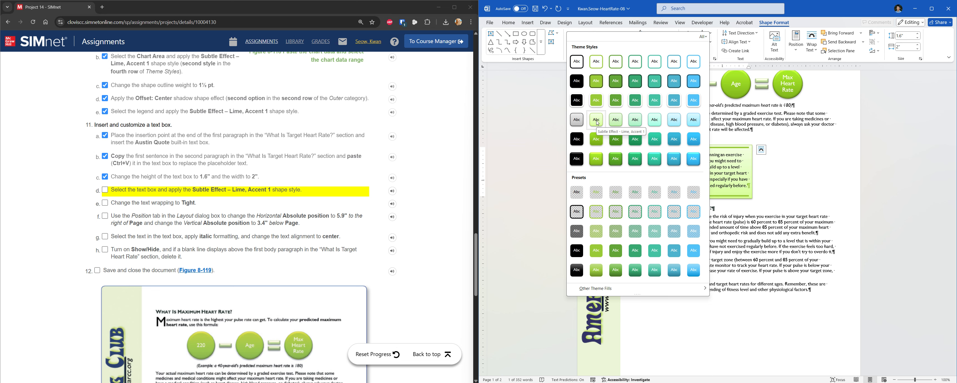
{"action": "left_click", "coordinate": [596, 120]}
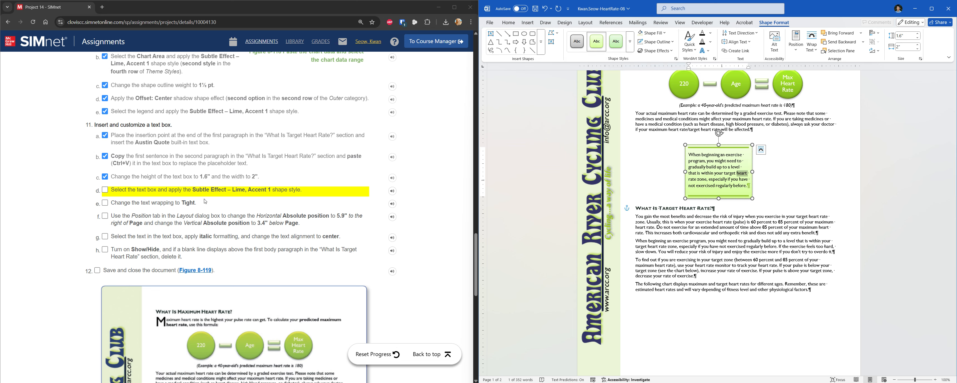
{"action": "left_click", "coordinate": [286, 200]}
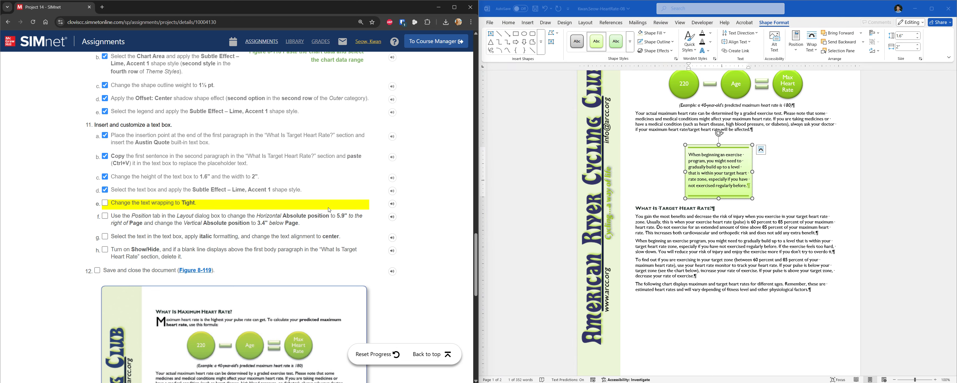
- Set the quote text box's wrapping to Tight, open its Layout position settings, and mark instruction step 11e as completed
{"action": "left_click", "coordinate": [817, 51]}
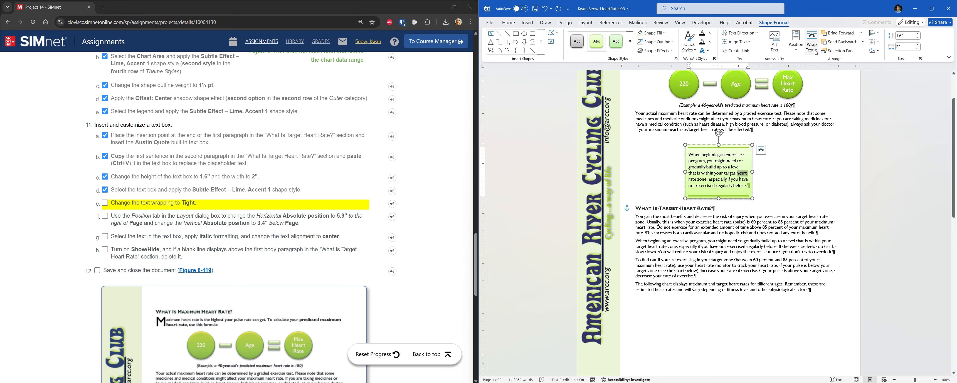
{"action": "left_click", "coordinate": [821, 81]}
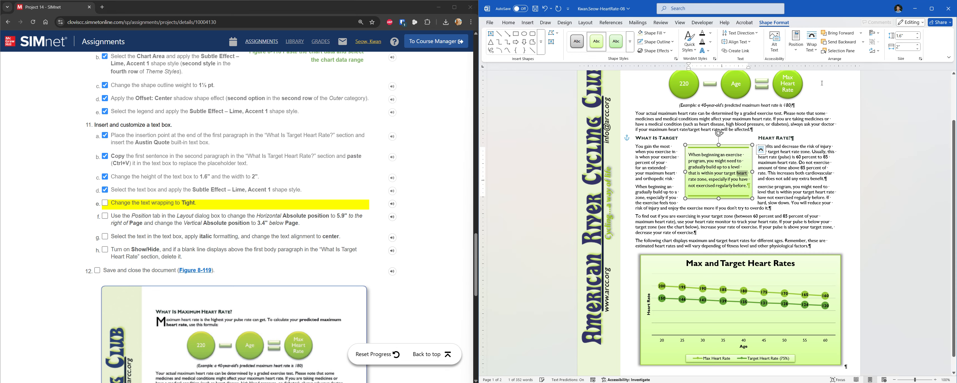
{"action": "left_click", "coordinate": [799, 49]}
{"action": "left_click", "coordinate": [822, 166]}
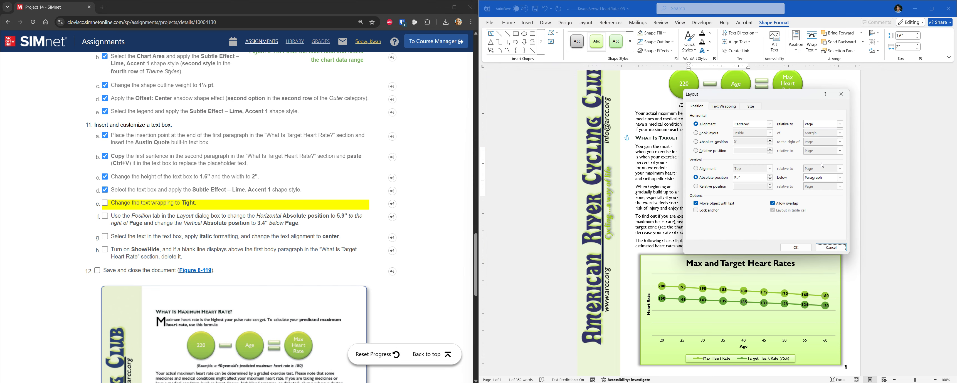
{"action": "left_click", "coordinate": [169, 210]}
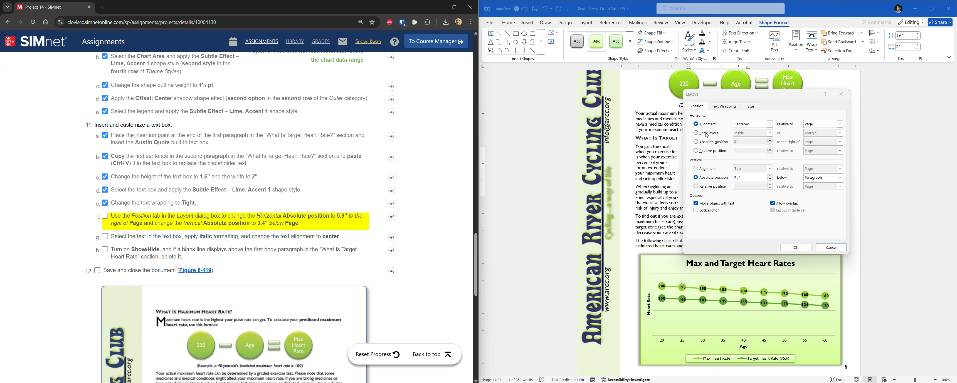
- Set the text box's absolute position to 5.9" to the right of Page and 3.4" below Page, and mark instruction step 11f as completed
{"action": "left_click", "coordinate": [709, 143]}
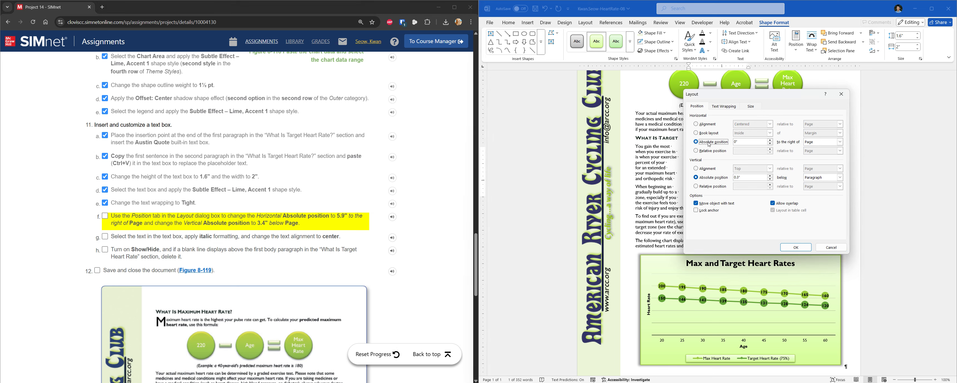
{"action": "left_click", "coordinate": [742, 141]}
{"action": "left_click_drag", "start_coordinate": [749, 178], "coordinate": [689, 183]}
{"action": "type", "text": "3.4"}
{"action": "left_click", "coordinate": [840, 177]}
{"action": "left_click", "coordinate": [828, 189]}
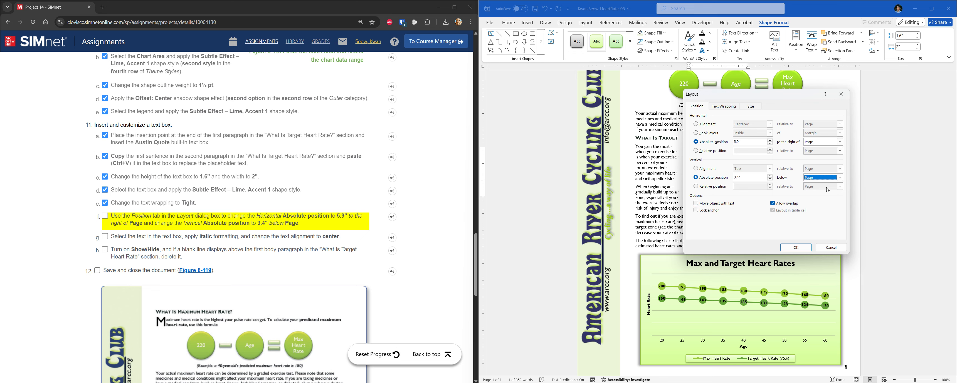
{"action": "left_click", "coordinate": [804, 245]}
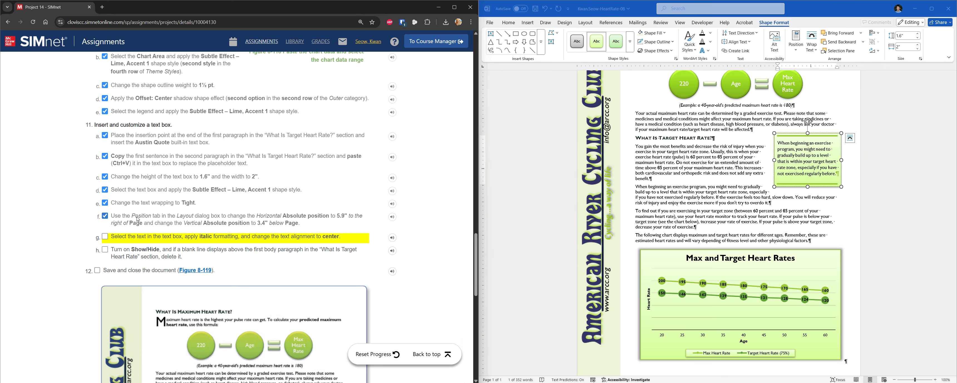
- Make all the text in the quote text box italic and centered, and mark instruction step 11g as completed
{"action": "left_click", "coordinate": [782, 145]}
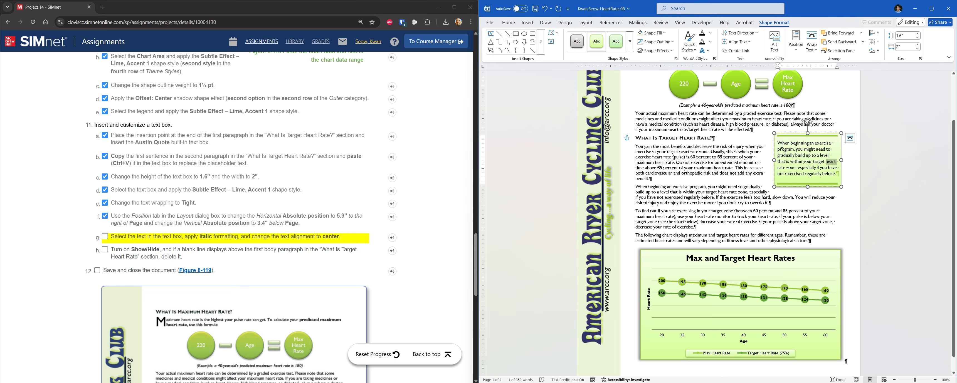
{"action": "left_click_drag", "start_coordinate": [779, 143], "coordinate": [838, 177]}
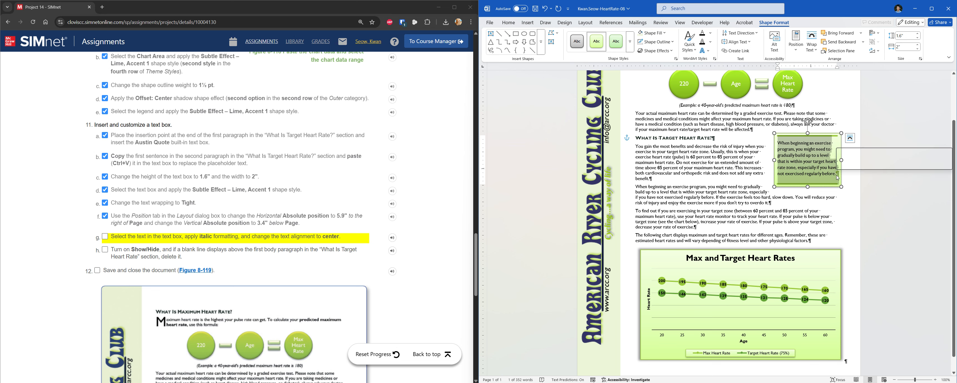
{"action": "left_click", "coordinate": [508, 23]}
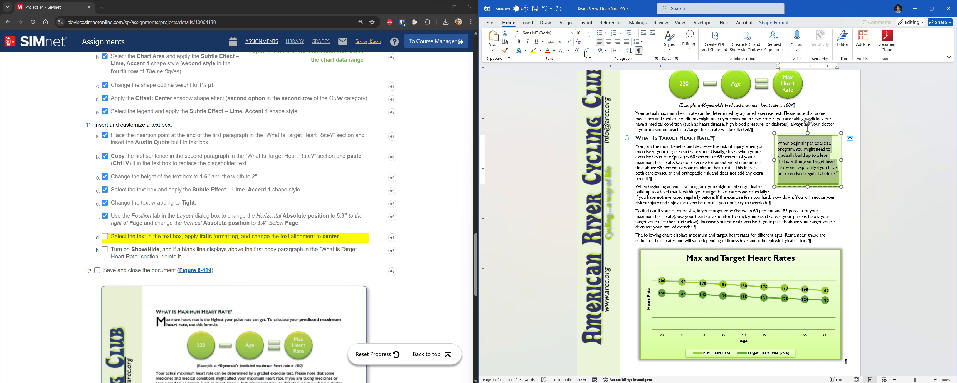
{"action": "left_click", "coordinate": [530, 43]}
{"action": "left_click", "coordinate": [610, 43]}
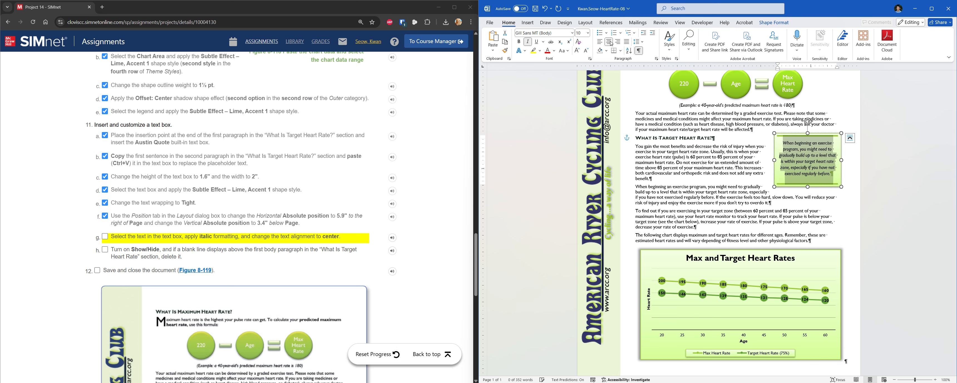
{"action": "left_click", "coordinate": [181, 241]}
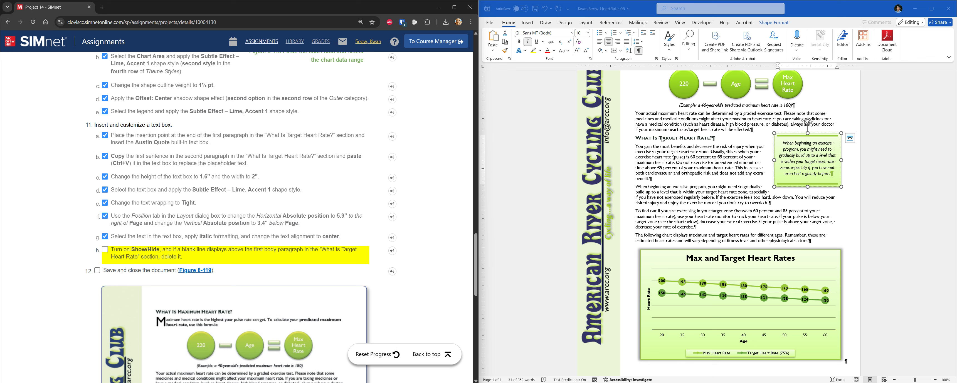
- Mark instruction steps 11h and 12 as completed, and close the Word document with its changes saved
{"action": "left_click", "coordinate": [113, 256]}
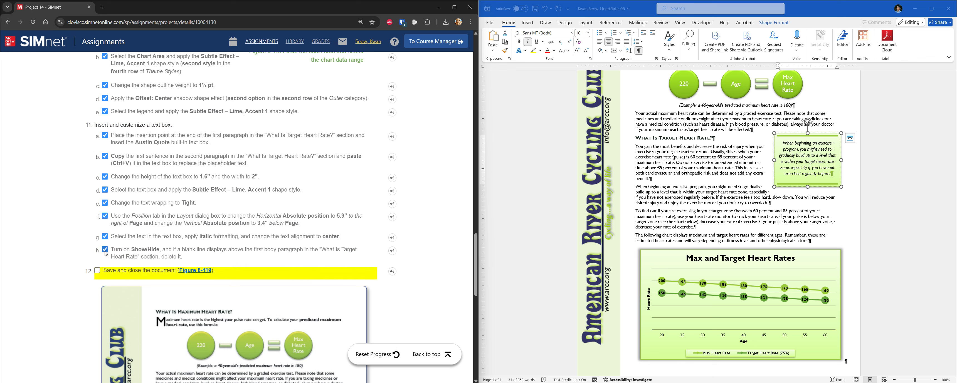
{"action": "left_click", "coordinate": [98, 272]}
{"action": "scroll", "coordinate": [134, 279], "scroll_direction": "down", "scroll_amount": 2}
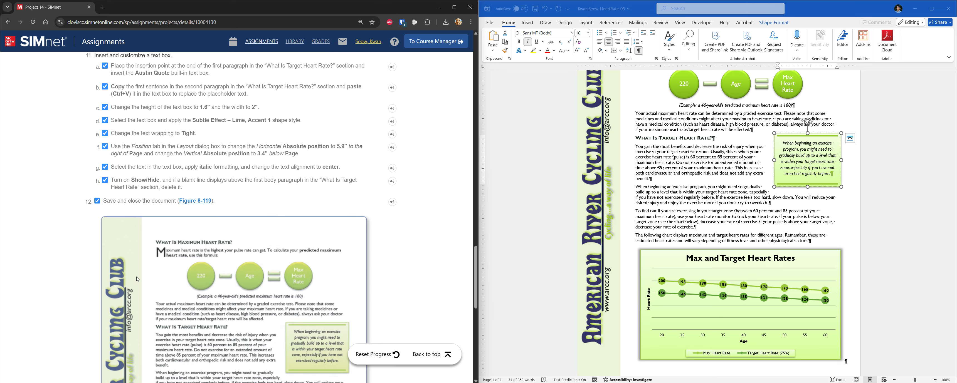
{"action": "left_click", "coordinate": [948, 8]}
{"action": "left_click", "coordinate": [773, 285]}
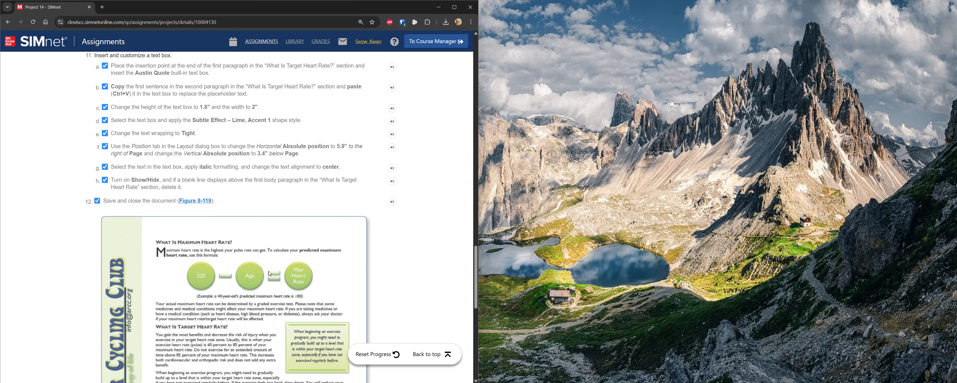
- Mark instruction steps 13 and 14 as completed and return to the beginning of the project page
{"action": "scroll", "coordinate": [271, 272], "scroll_direction": "down", "scroll_amount": 10}
{"action": "left_click", "coordinate": [159, 248]}
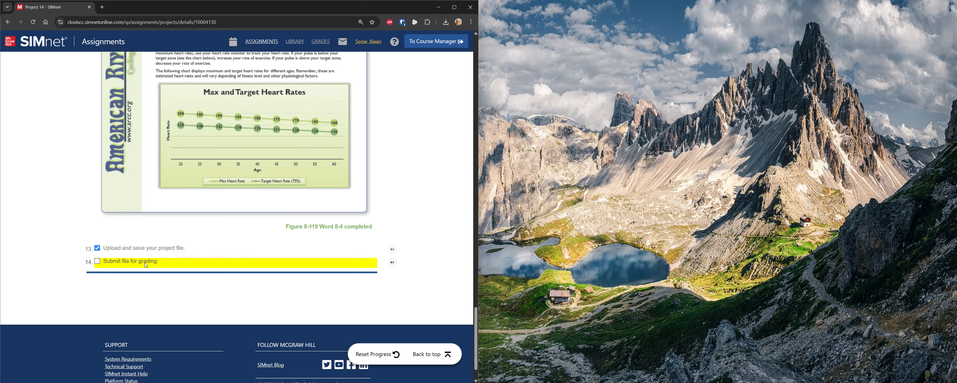
{"action": "left_click", "coordinate": [159, 261]}
{"action": "left_click", "coordinate": [430, 355]}
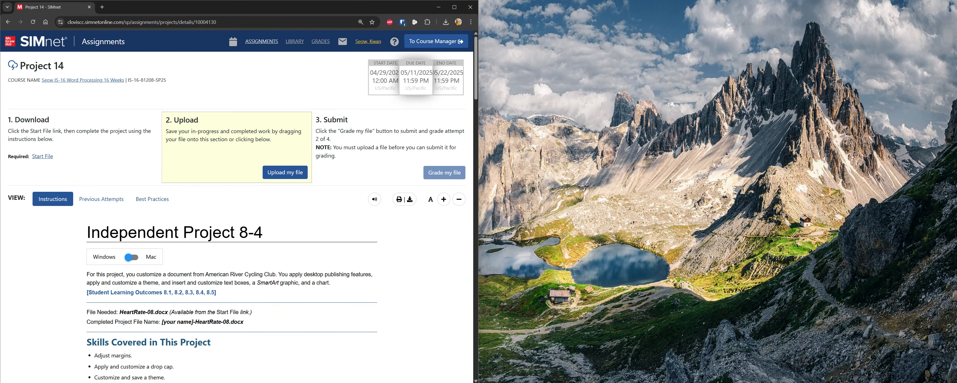
- Check that the finished HeartRate-08 document has synced, upload it to the project, and submit it for grading
{"action": "left_click", "coordinate": [823, 382]}
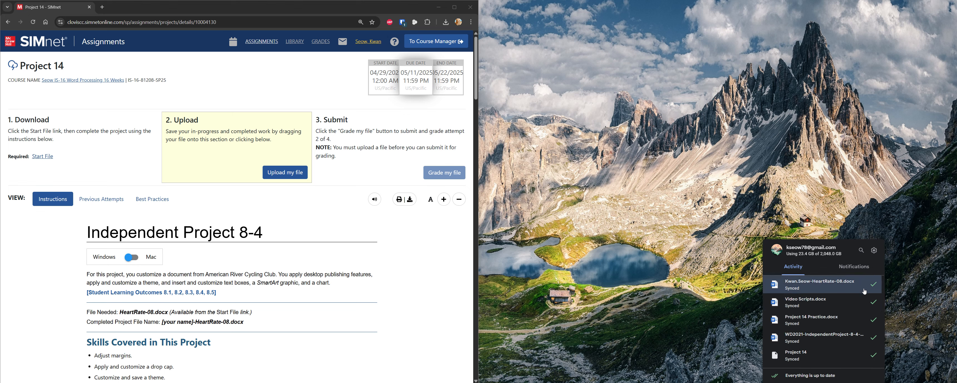
{"action": "left_click", "coordinate": [287, 177]}
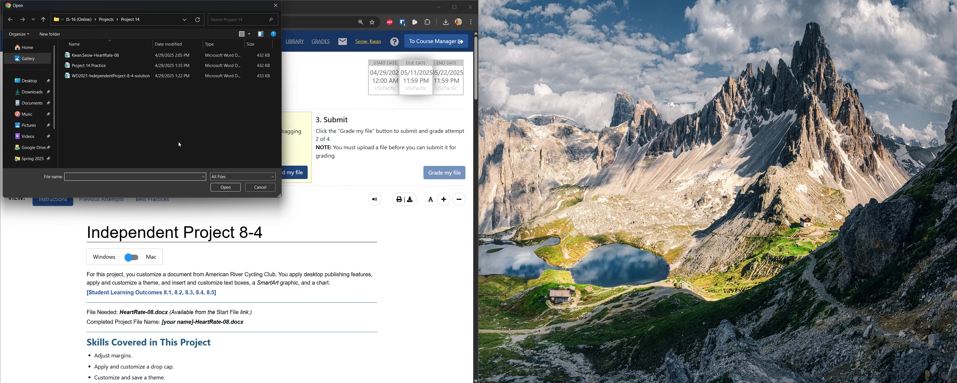
{"action": "left_click", "coordinate": [93, 55]}
{"action": "left_click", "coordinate": [226, 188]}
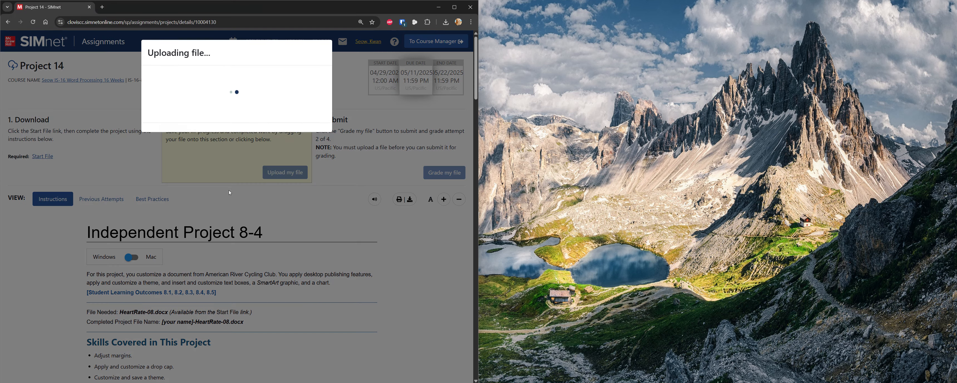
{"action": "left_click", "coordinate": [256, 127]}
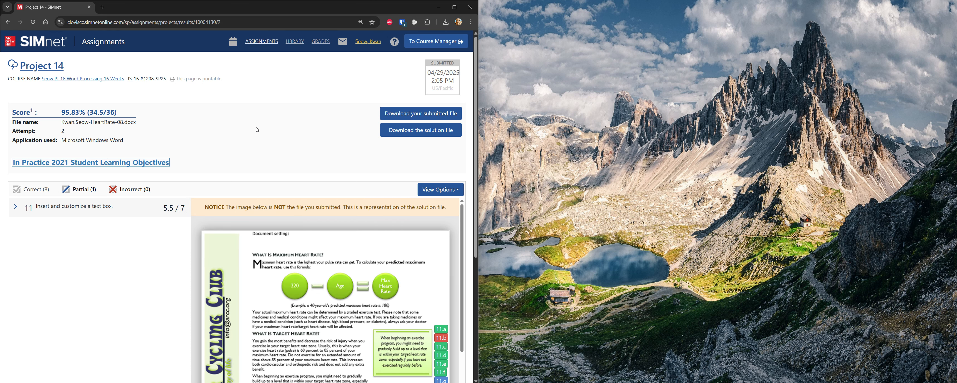
- Examine the grading details and feedback for instruction 11, "Insert and customize a text box", and the overall project score
{"action": "scroll", "coordinate": [243, 152], "scroll_direction": "down", "scroll_amount": 2}
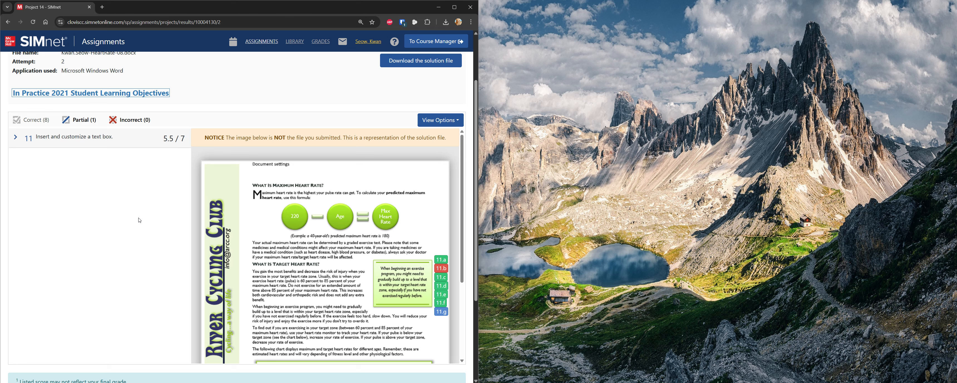
{"action": "left_click", "coordinate": [15, 137]}
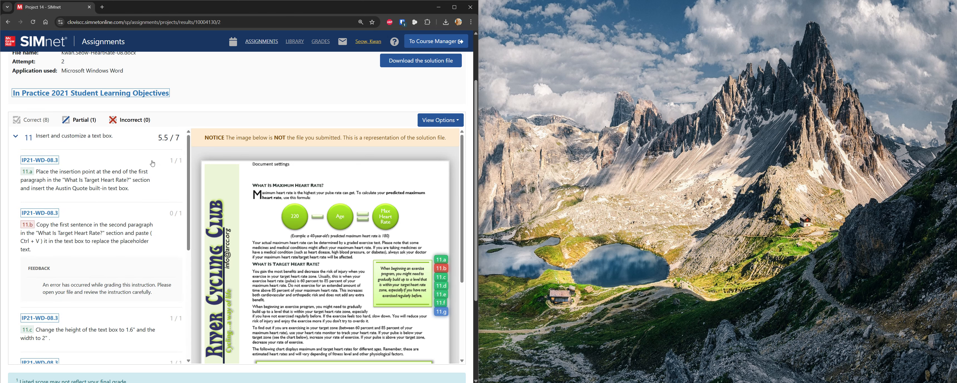
{"action": "scroll", "coordinate": [152, 163], "scroll_direction": "down", "scroll_amount": 3}
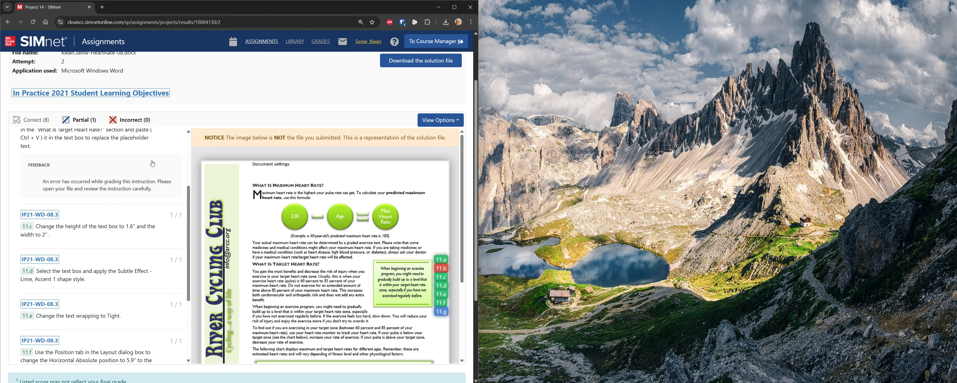
{"action": "scroll", "coordinate": [152, 164], "scroll_direction": "up", "scroll_amount": 1}
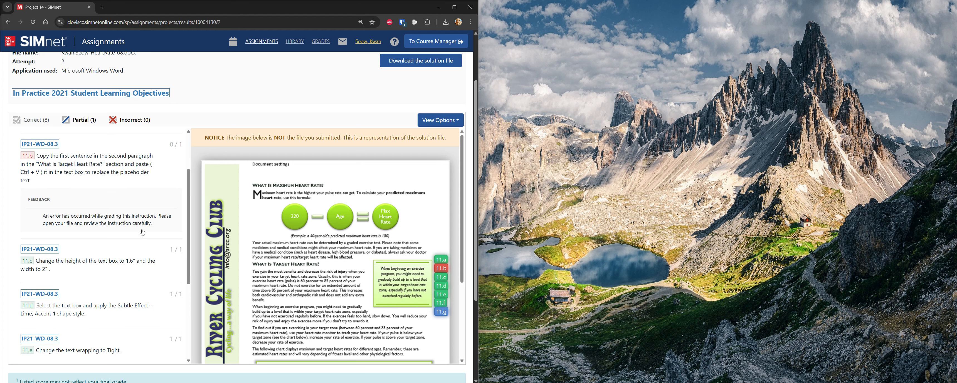
{"action": "scroll", "coordinate": [142, 232], "scroll_direction": "down", "scroll_amount": 4}
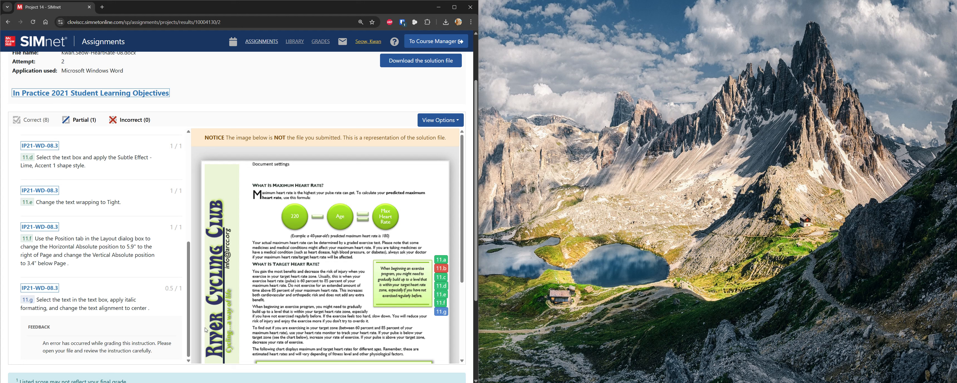
{"action": "scroll", "coordinate": [160, 316], "scroll_direction": "up", "scroll_amount": 5}
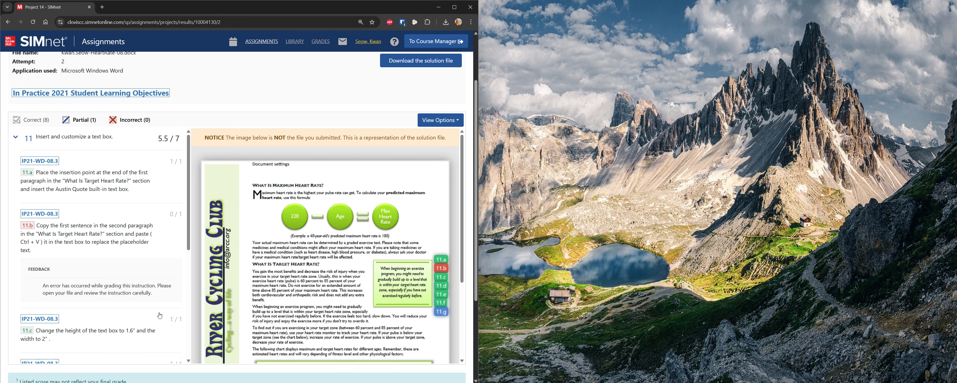
{"action": "scroll", "coordinate": [160, 316], "scroll_direction": "up", "scroll_amount": 2}
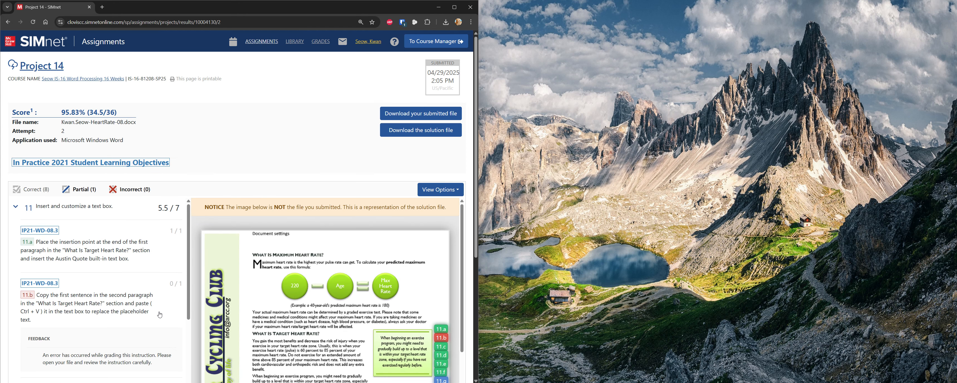